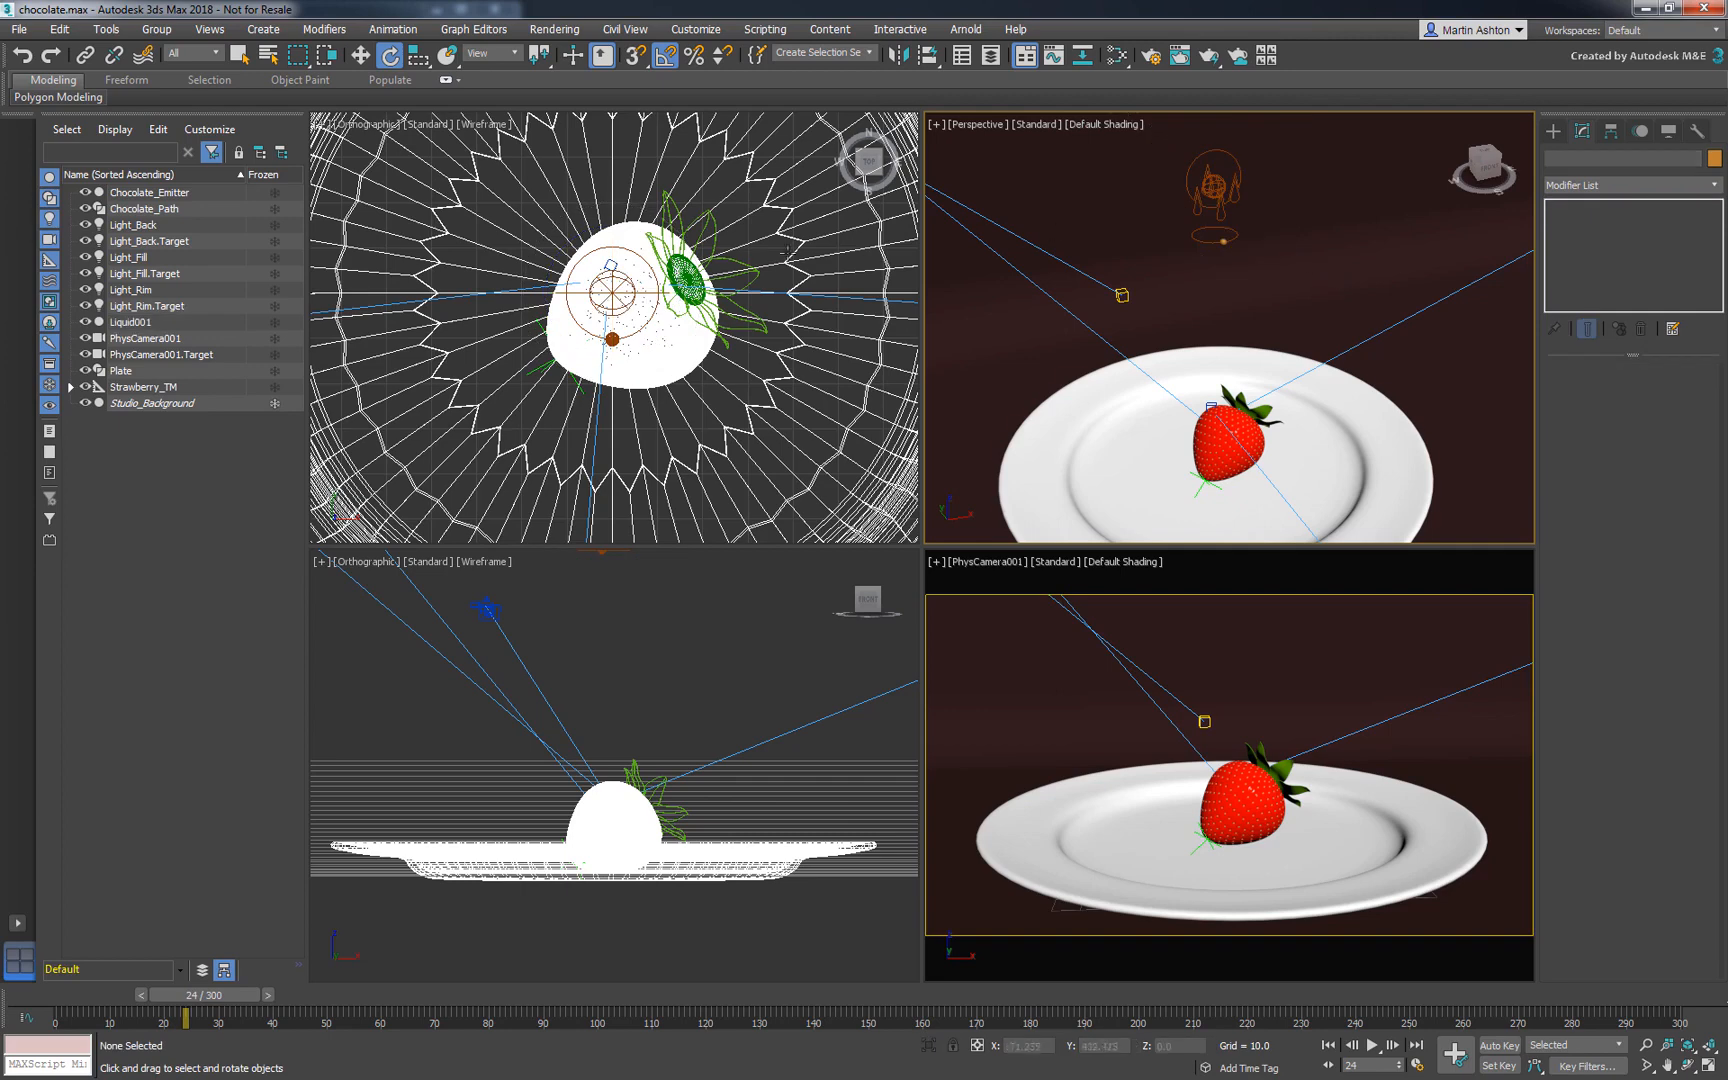
Rename the Liquid001 object as Chocolate_Liquid
{"action": "right_click", "coordinate": [168, 326]}
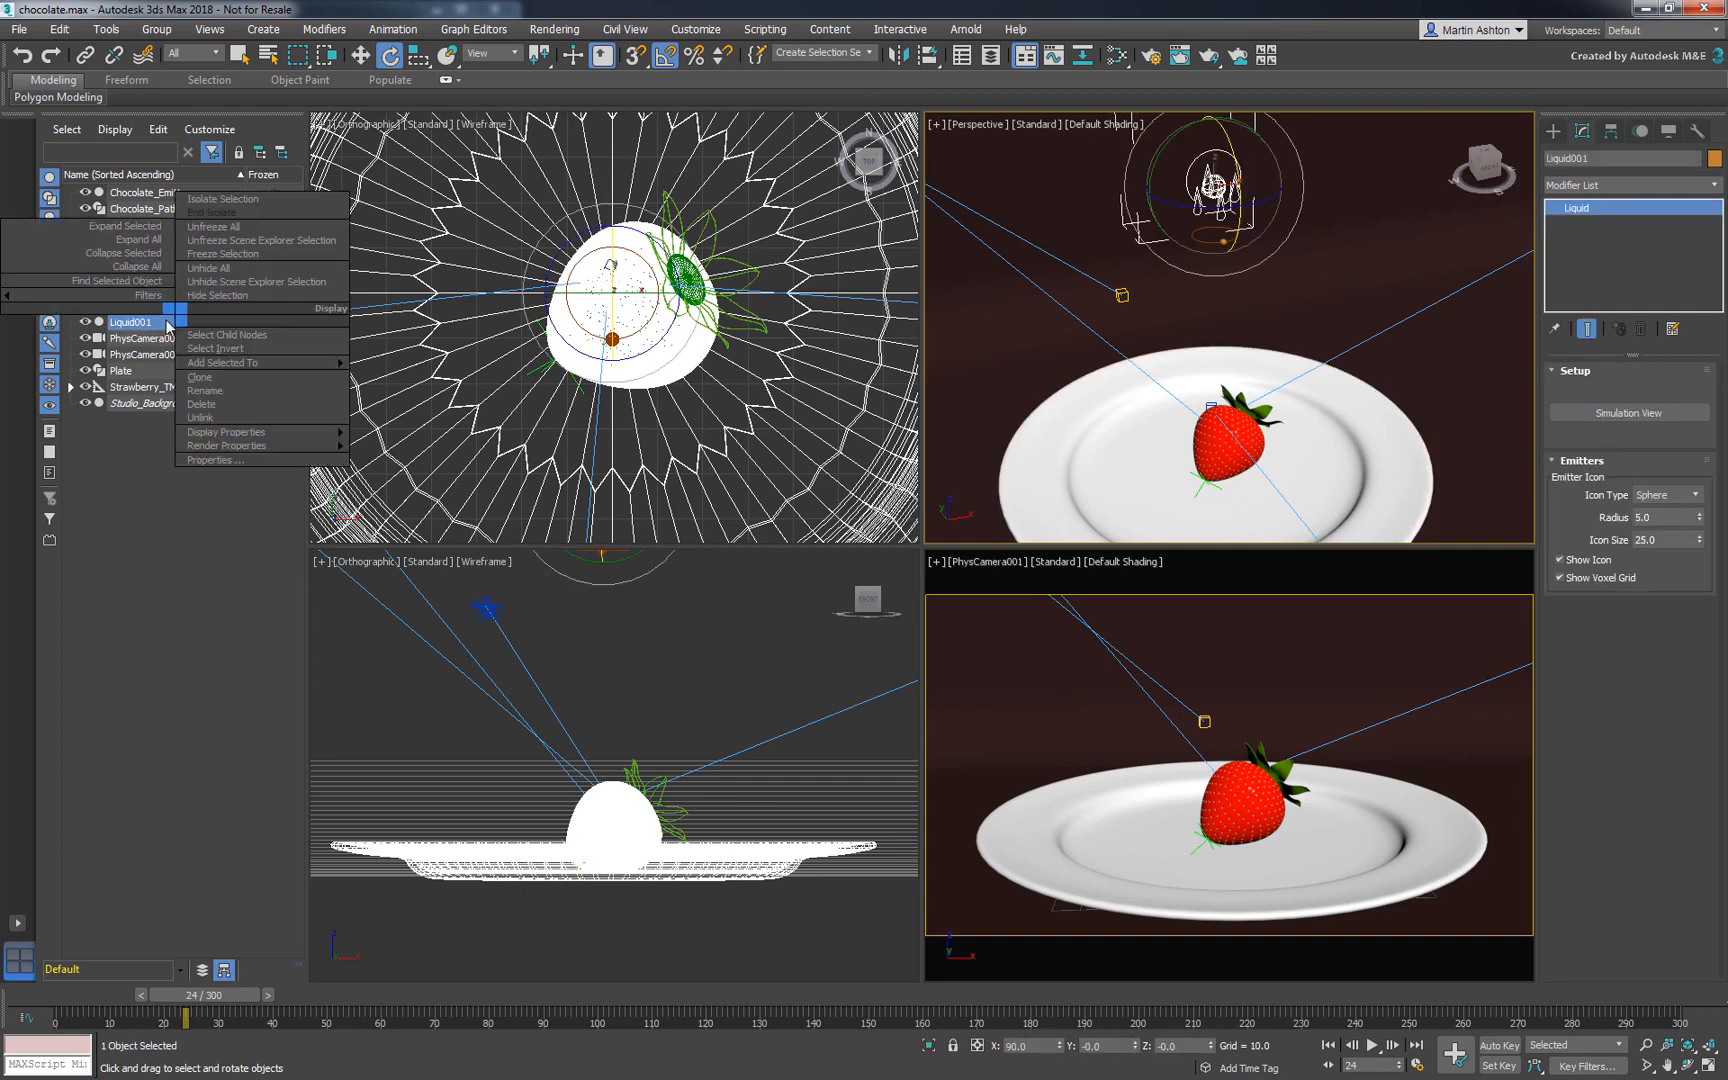
{"action": "left_click", "coordinate": [205, 390]}
{"action": "type", "text": "Chocolate_Liquid"}
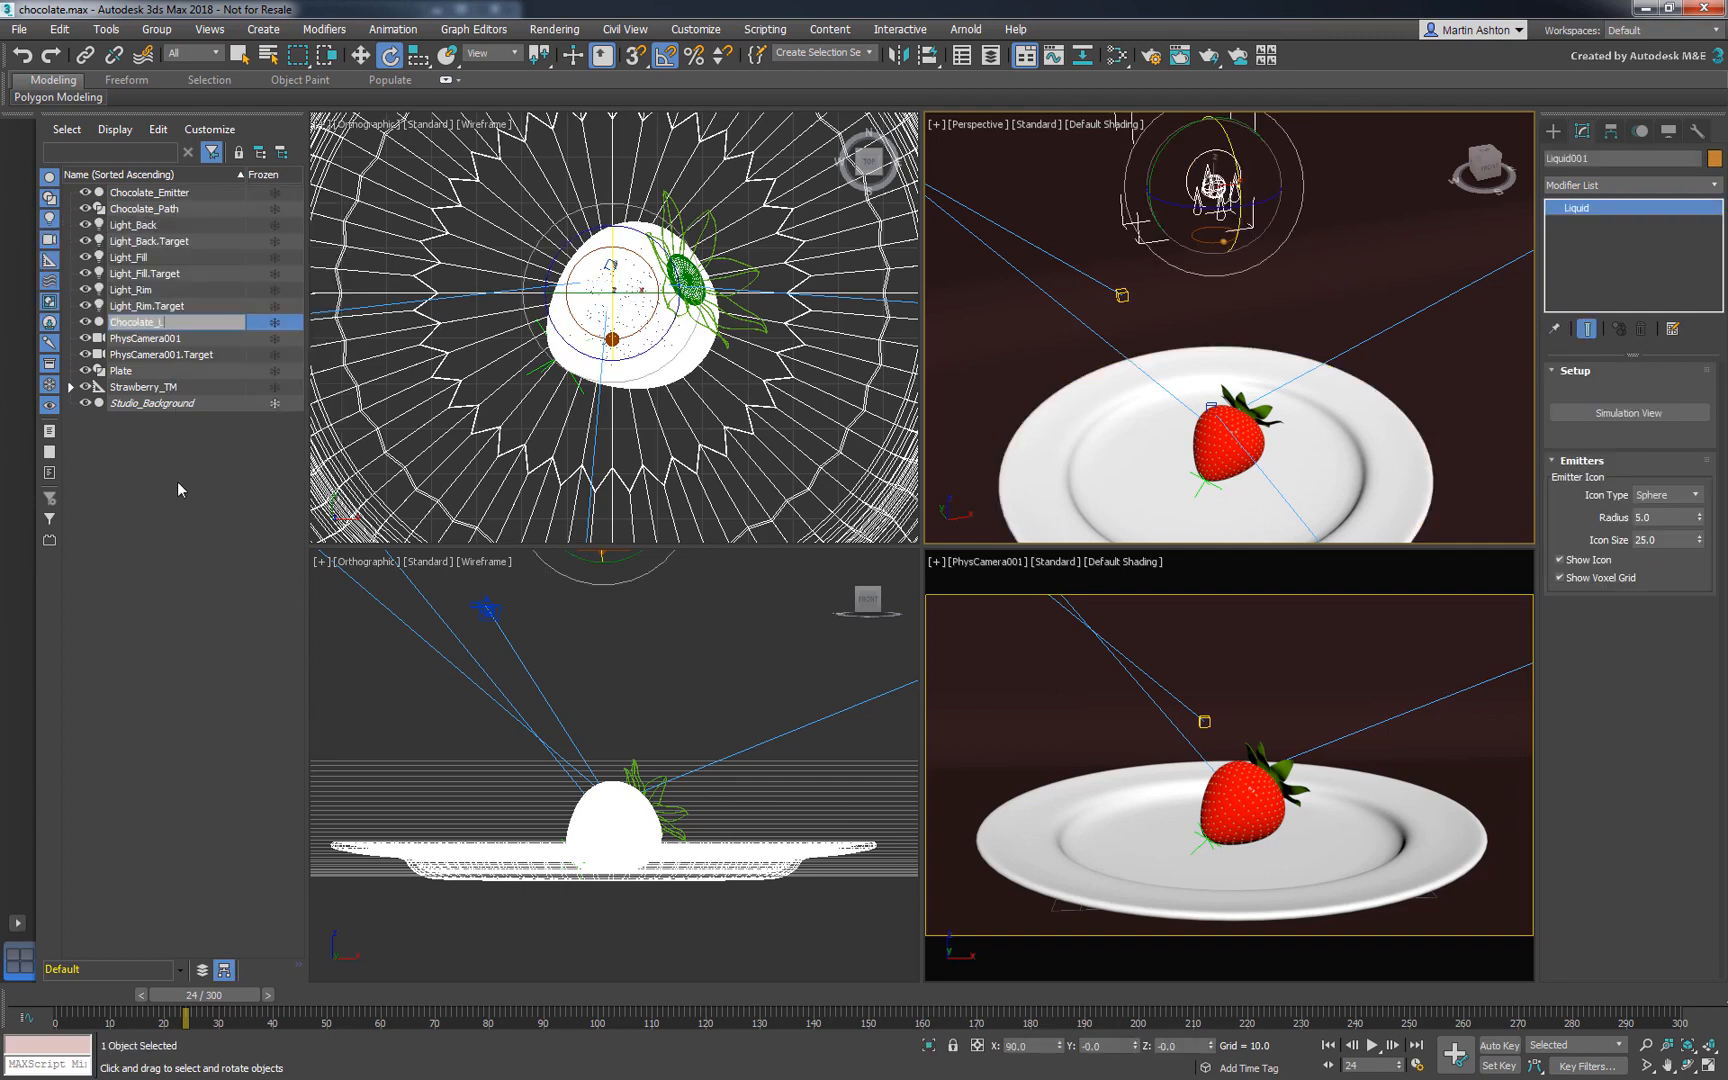
{"action": "key", "text": "Return"}
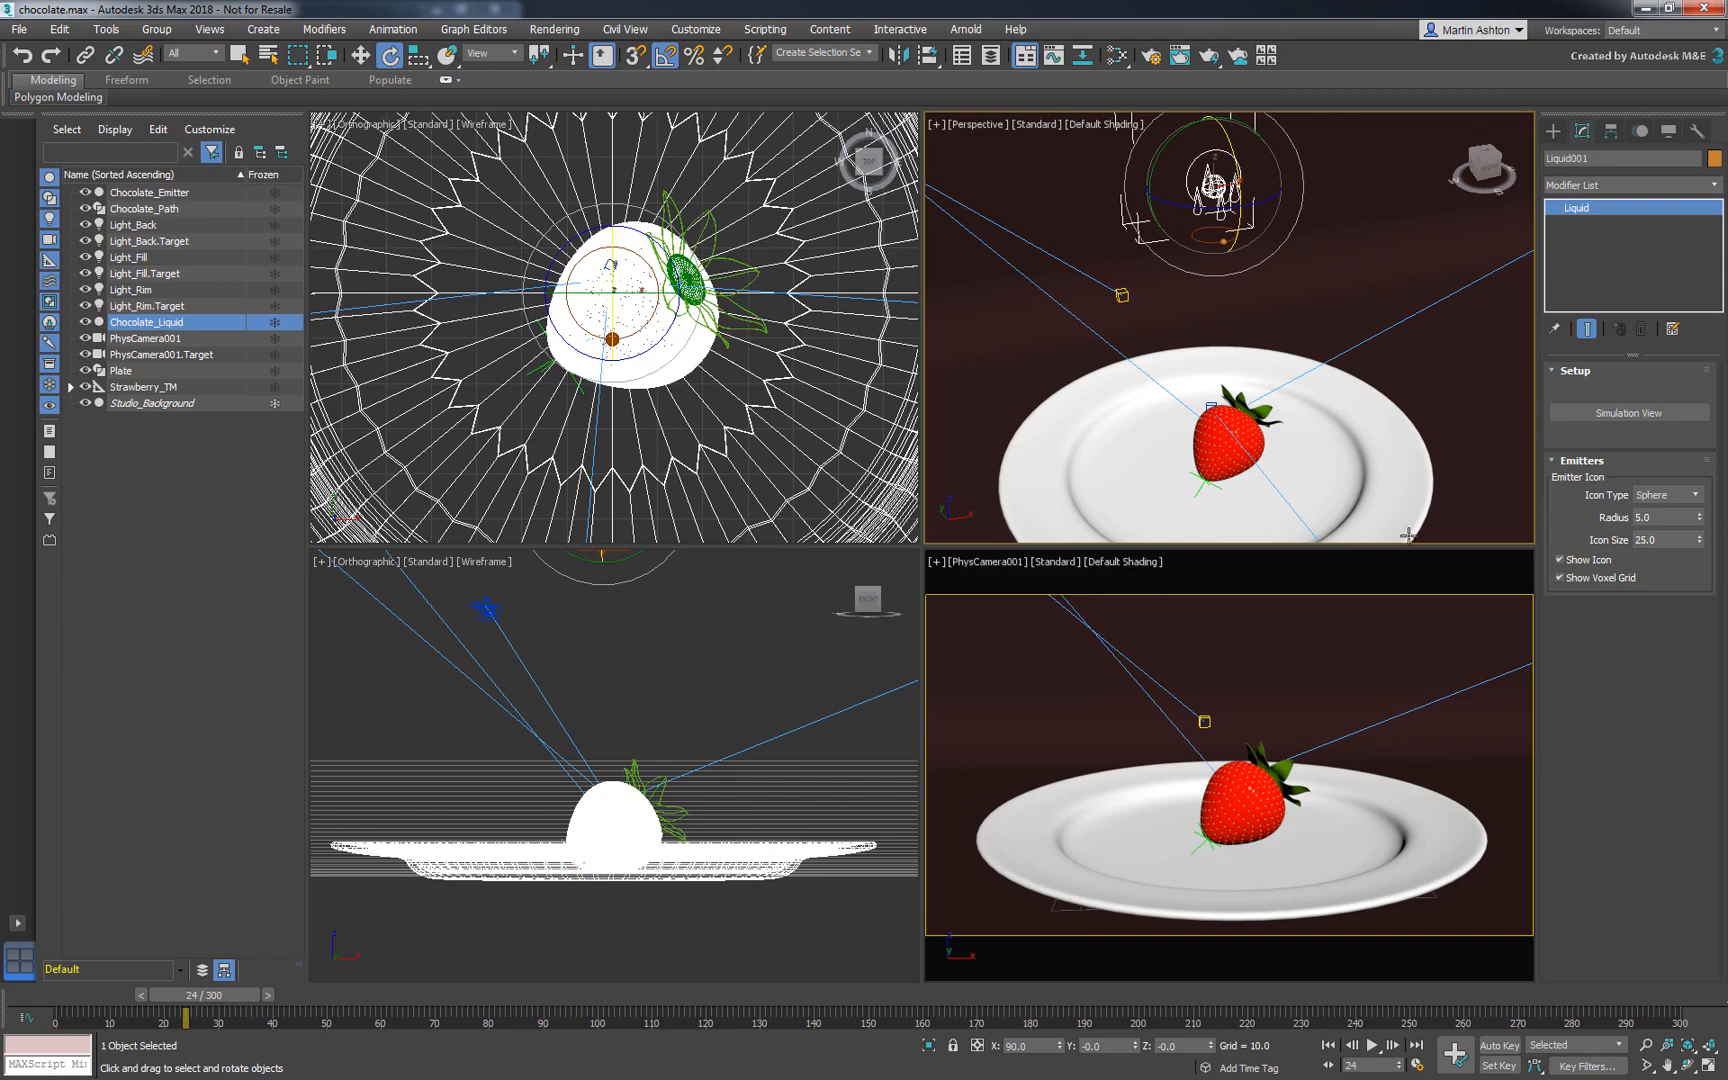
Open the Simulation View for Chocolate_Liquid and add the Strawberry, Leaves, Cap and Plate as colliders
{"action": "left_click", "coordinate": [1617, 413]}
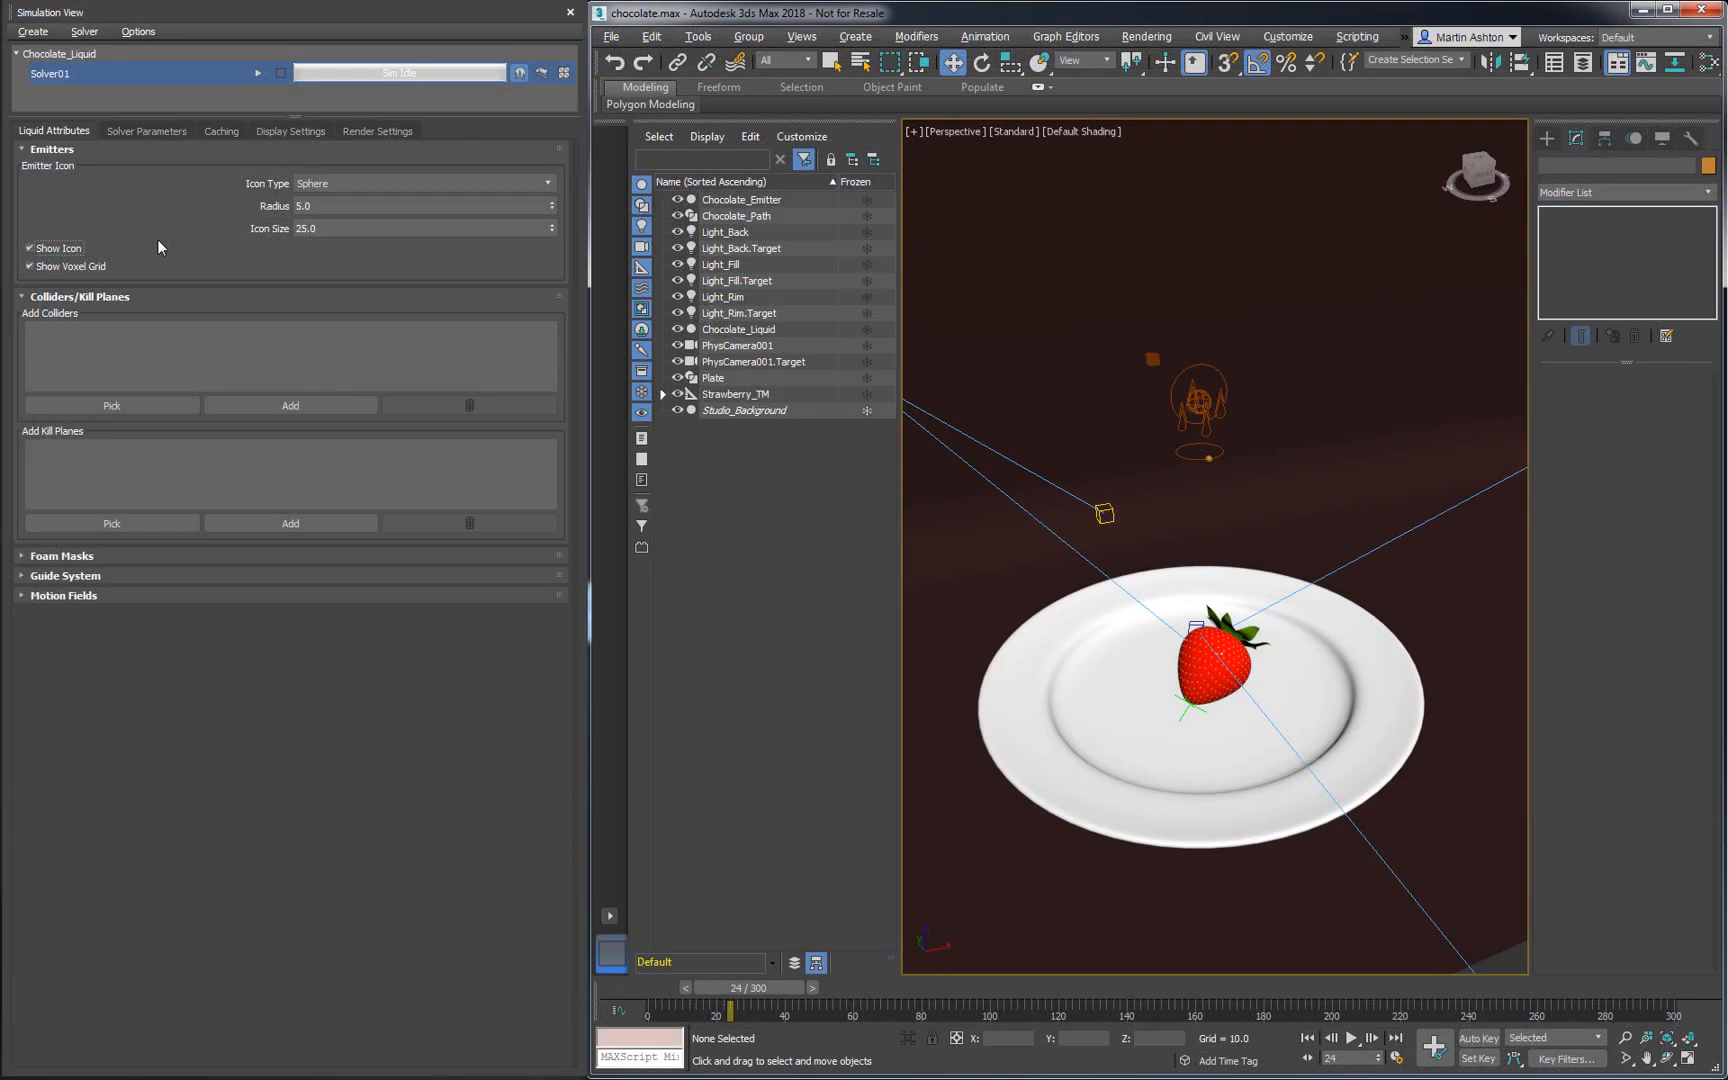
{"action": "left_click", "coordinate": [112, 405]}
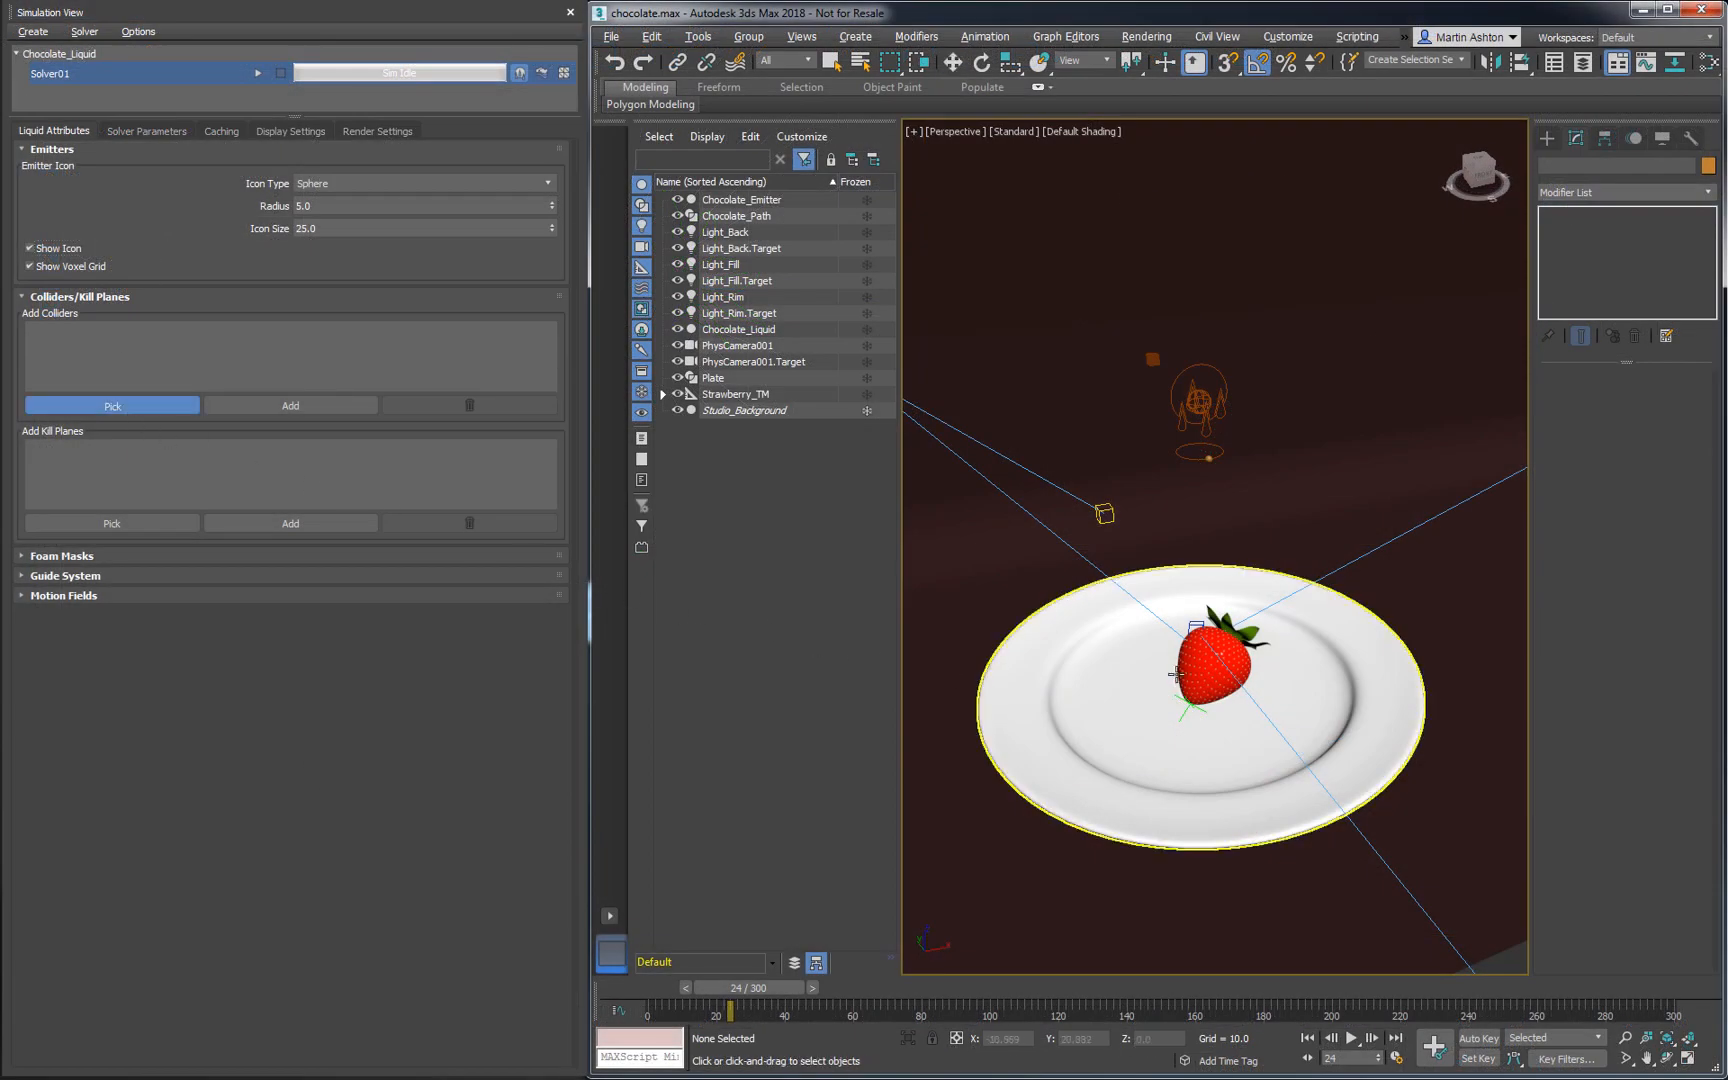
{"action": "left_click", "coordinate": [1213, 662]}
{"action": "left_click", "coordinate": [1251, 633]}
{"action": "scroll", "coordinate": [1264, 647], "scroll_direction": "up", "scroll_amount": 5}
{"action": "middle_click_drag", "start_coordinate": [1243, 600], "coordinate": [1150, 595], "text": "alt"}
{"action": "left_click", "coordinate": [1153, 595]}
{"action": "scroll", "coordinate": [1041, 822], "scroll_direction": "down", "scroll_amount": 6}
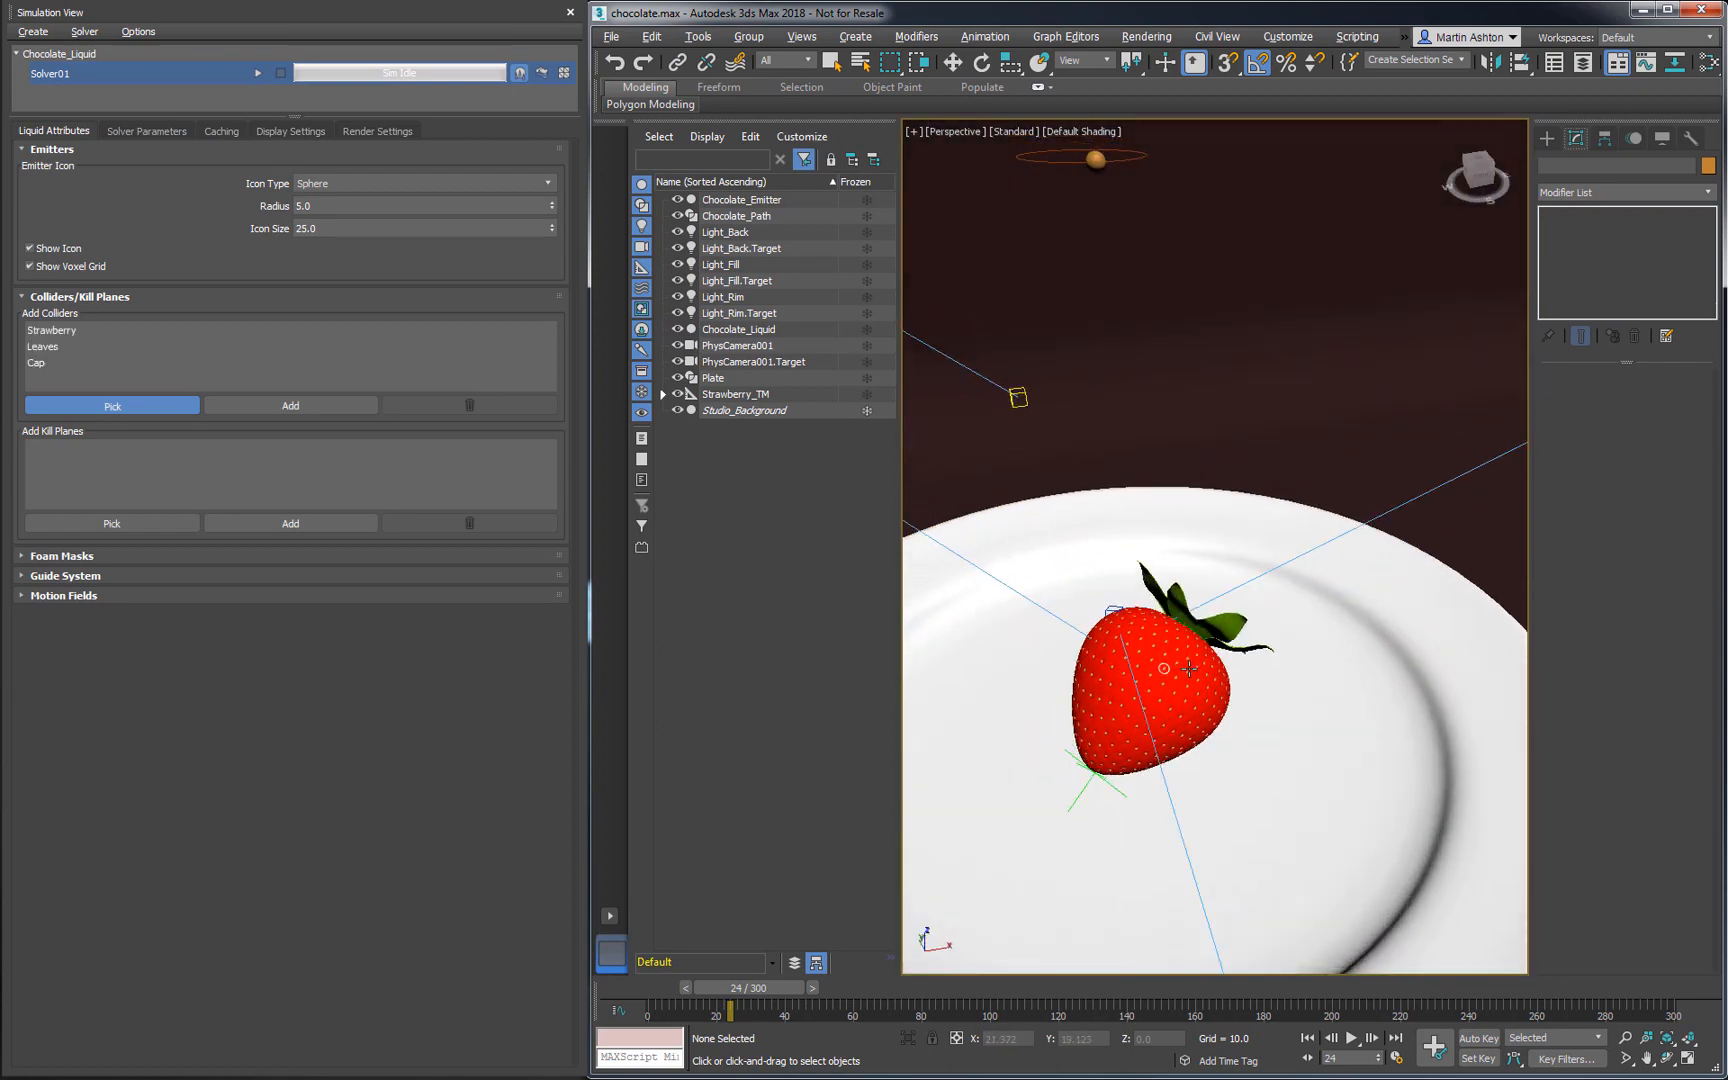
{"action": "left_click", "coordinate": [1010, 822]}
{"action": "middle_click_drag", "start_coordinate": [1010, 822], "coordinate": [1083, 782]}
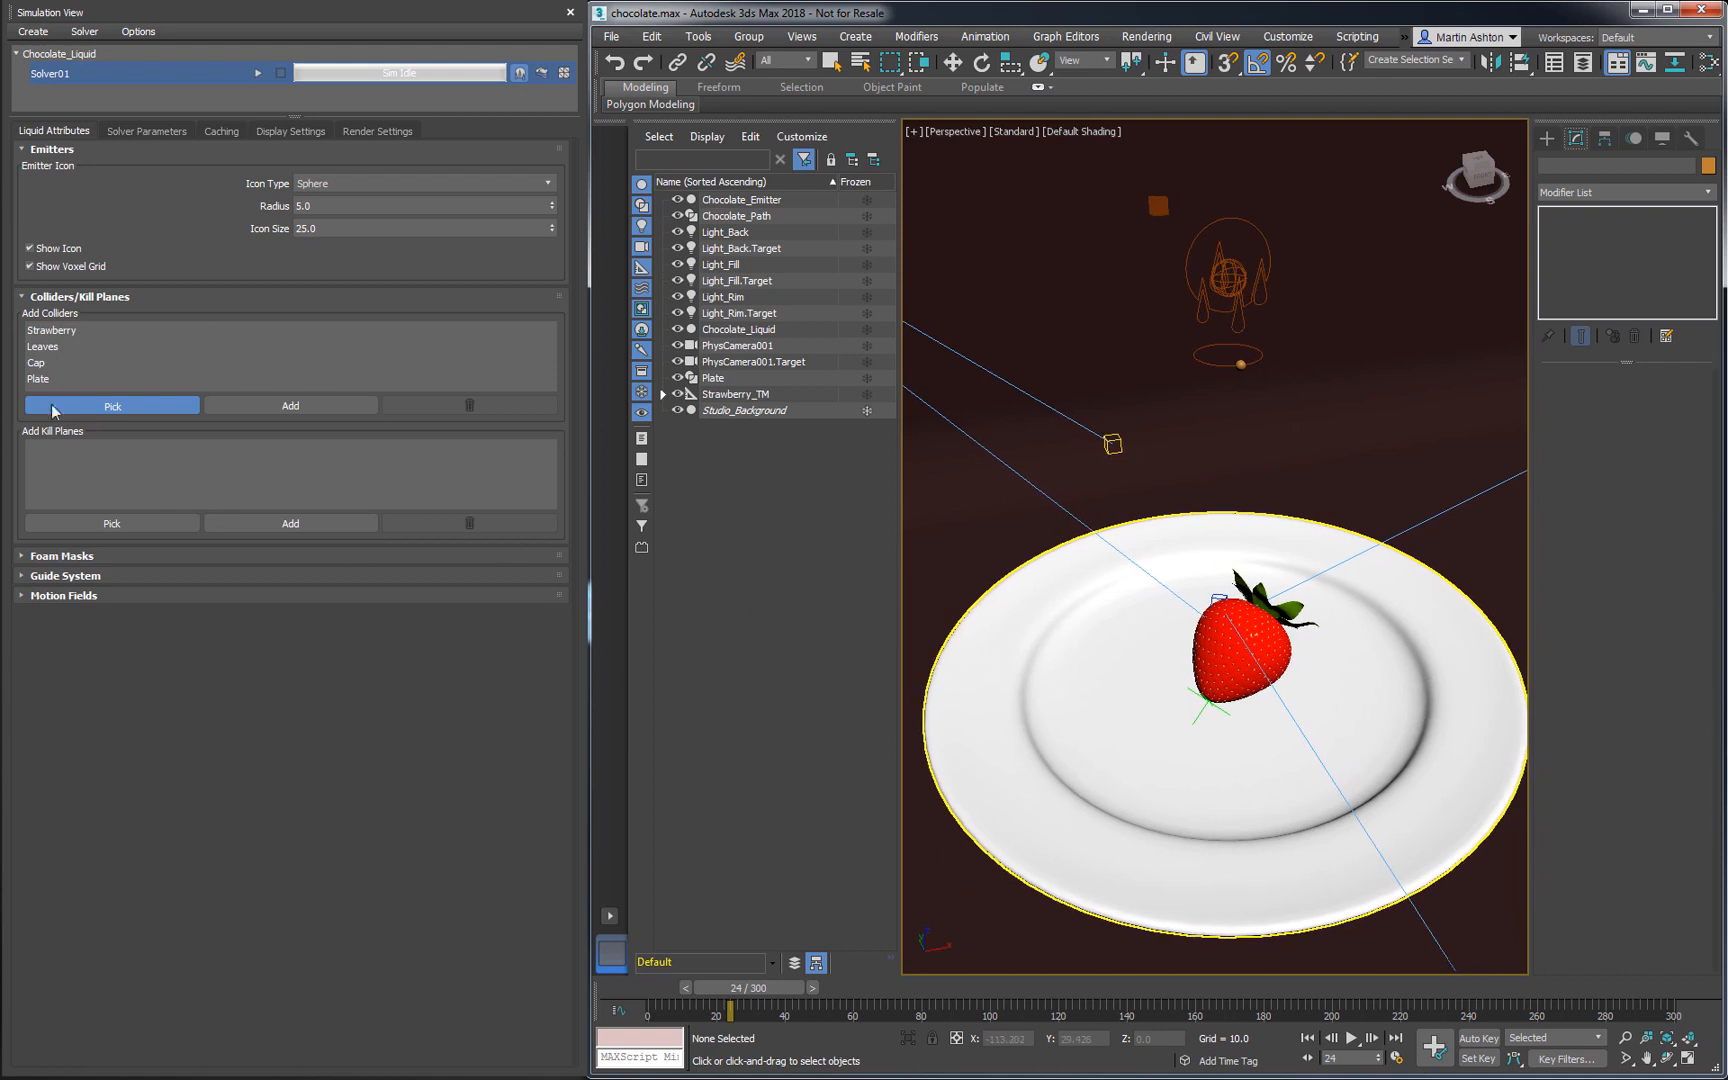
{"action": "left_click", "coordinate": [53, 406]}
{"action": "key", "text": "w"}
{"action": "scroll", "coordinate": [1107, 477], "scroll_direction": "down", "scroll_amount": 3}
{"action": "mouse_move", "coordinate": [1034, 501]}
{"action": "middle_mouse_down"}
{"action": "mouse_move", "coordinate": [1050, 514]}
{"action": "mouse_move", "coordinate": [1031, 502]}
{"action": "middle_mouse_up"}
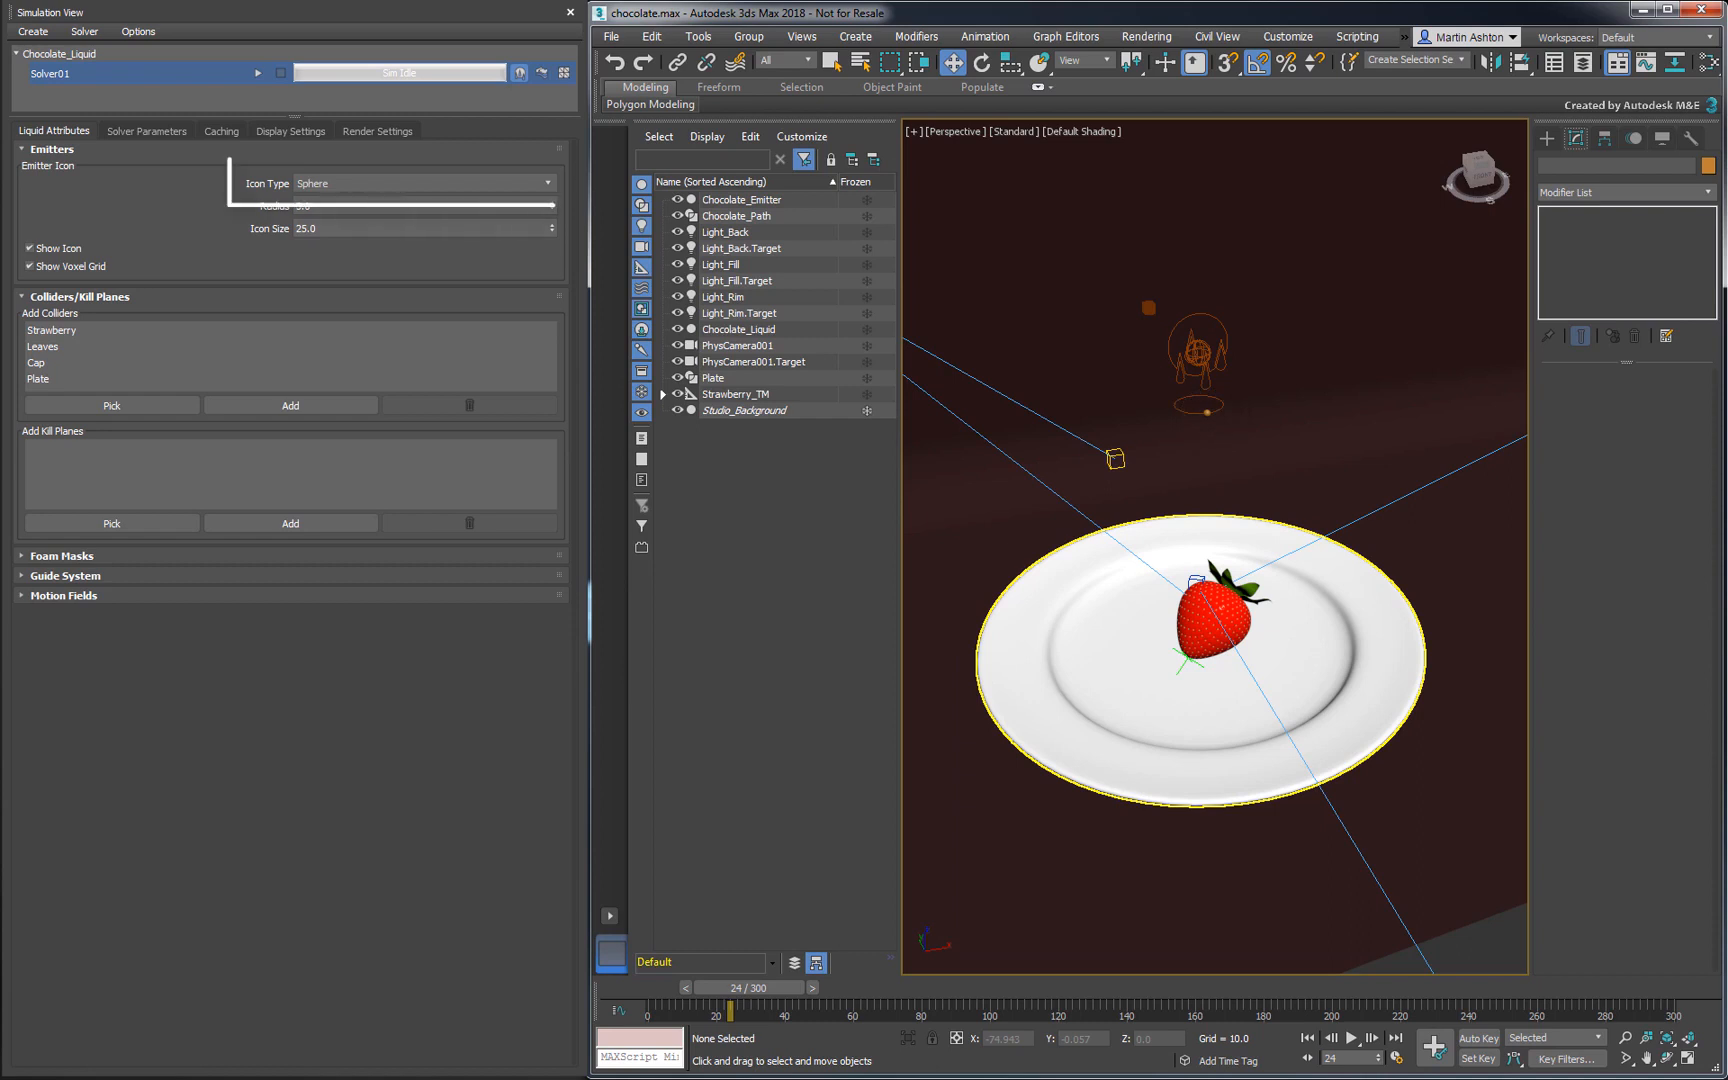
Set the liquid's emitter icon type to Custom and assign Chocolate_Emitter as the custom emitter object
{"action": "left_click", "coordinate": [400, 183]}
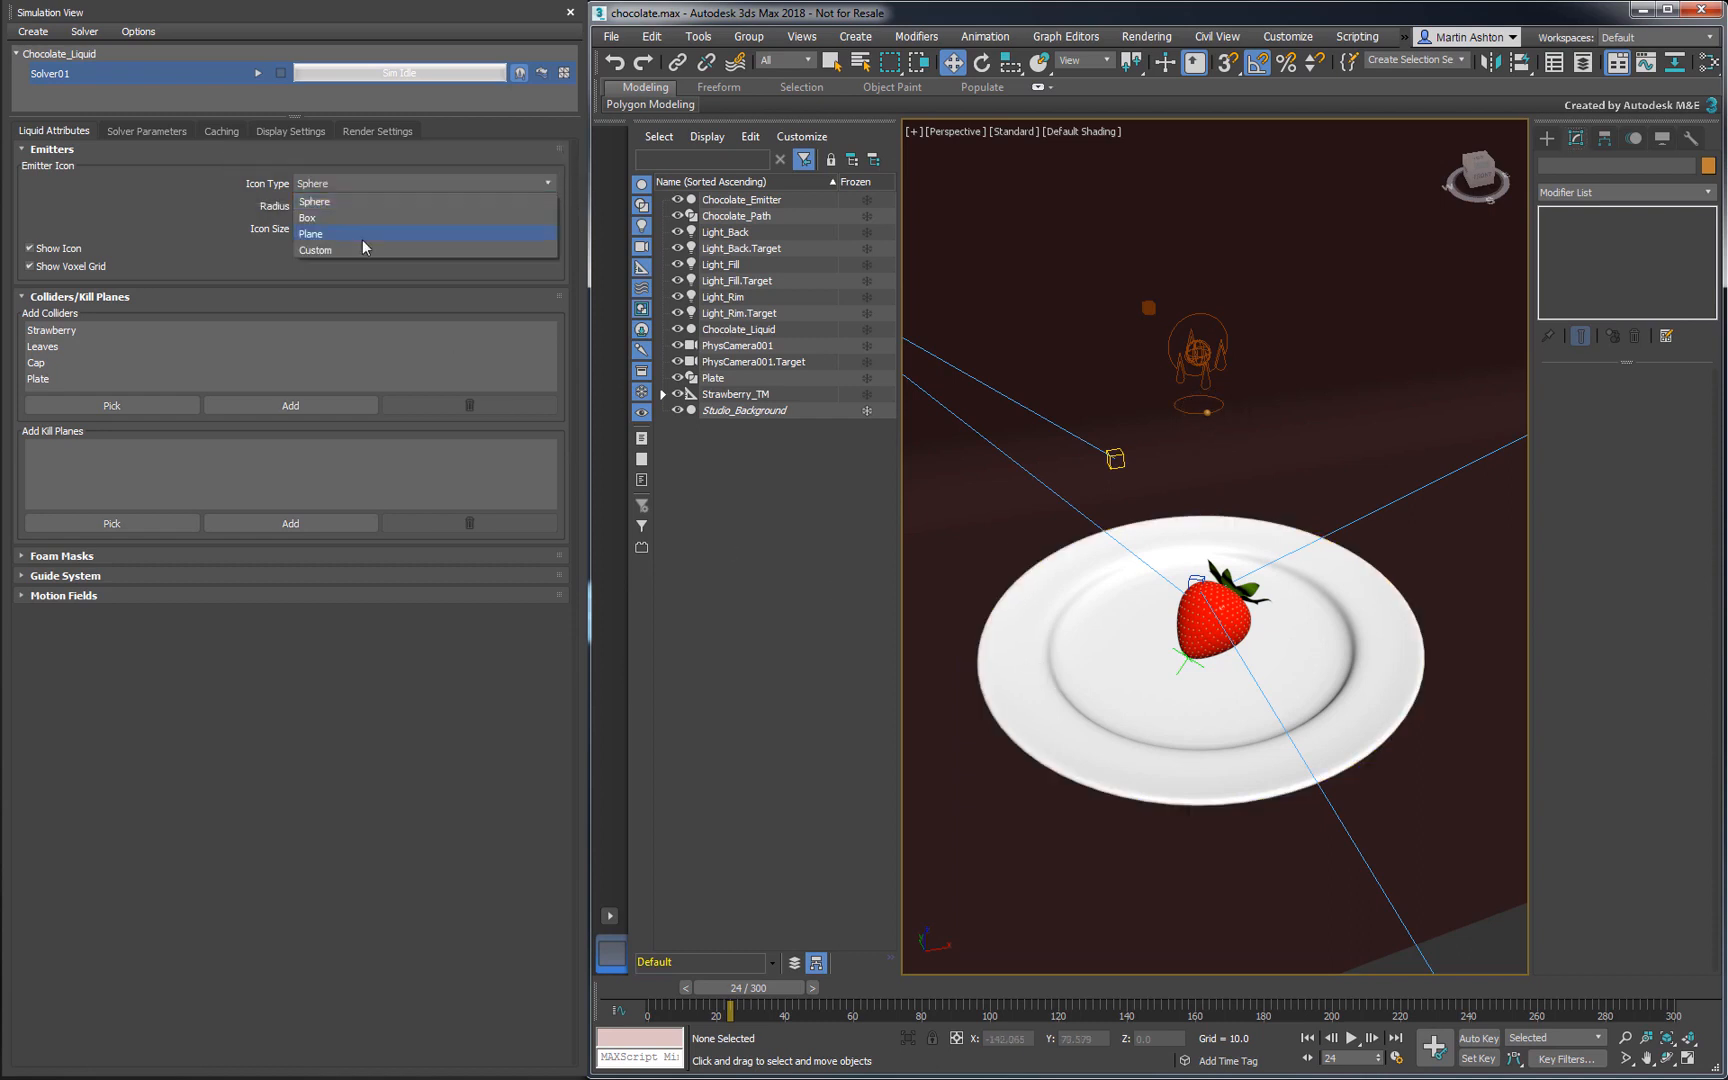
{"action": "left_click", "coordinate": [350, 245]}
{"action": "left_click", "coordinate": [153, 360]}
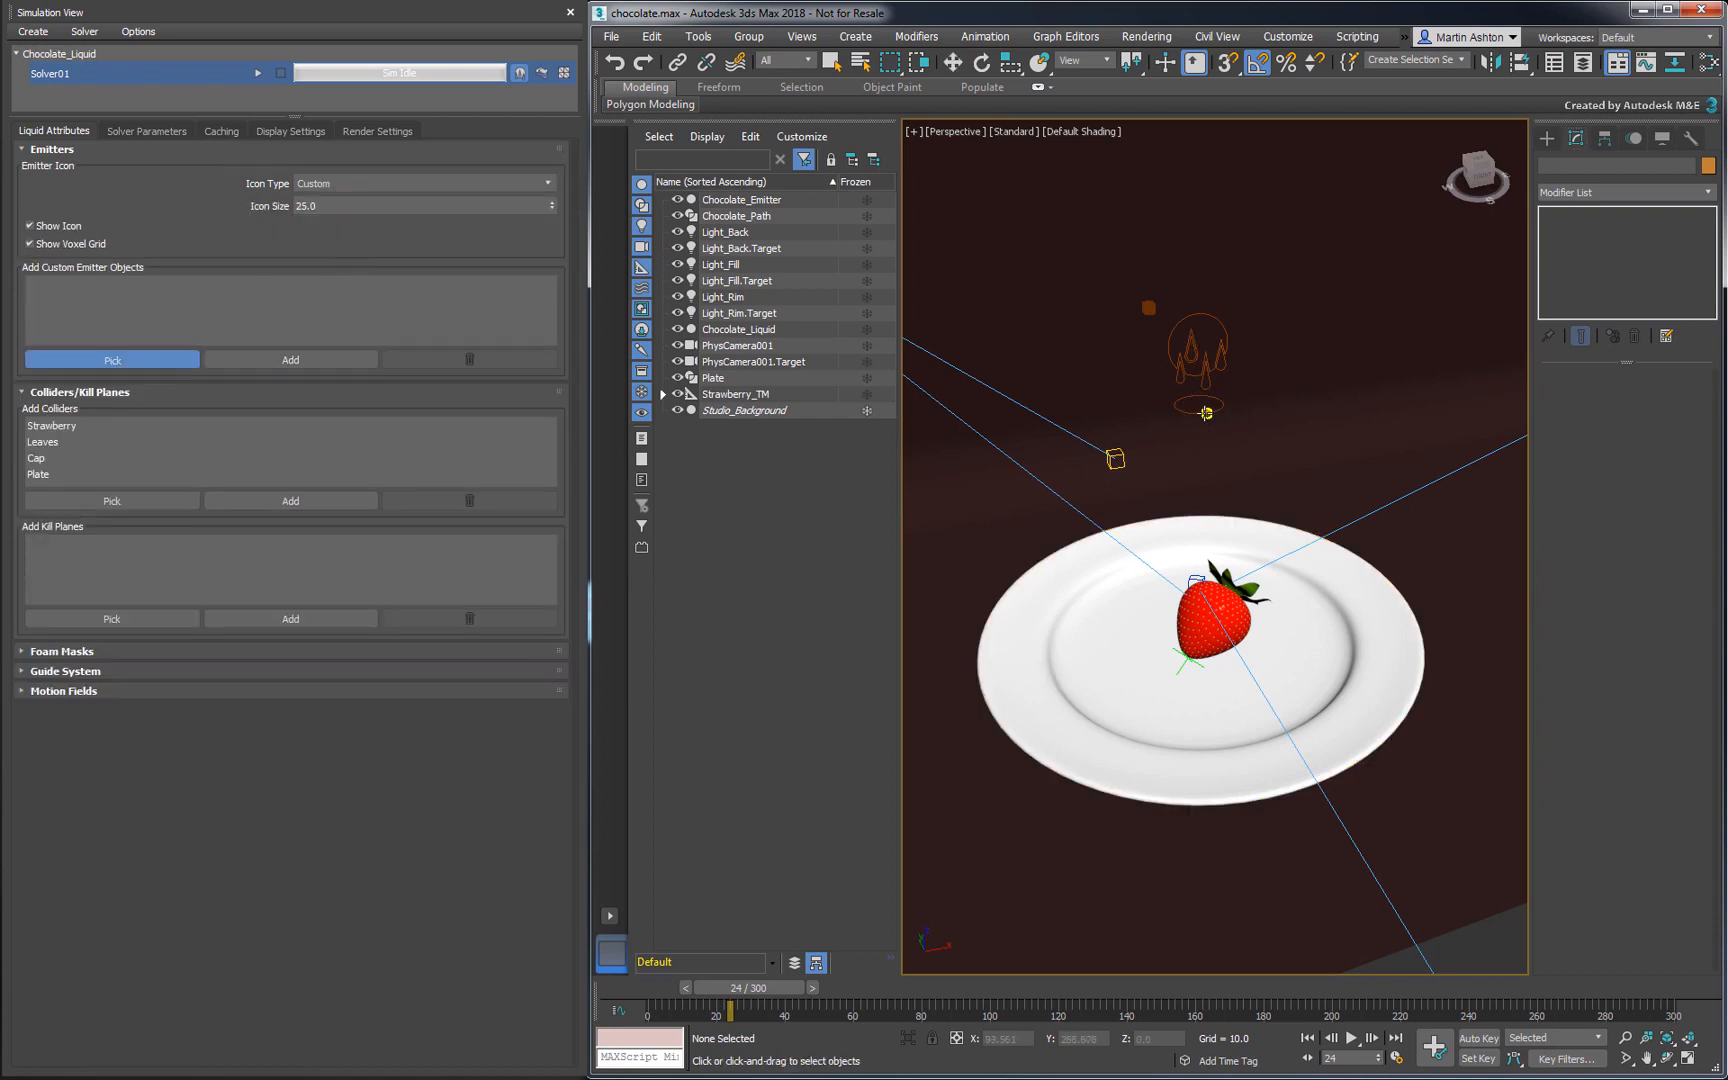
{"action": "left_click", "coordinate": [1200, 410]}
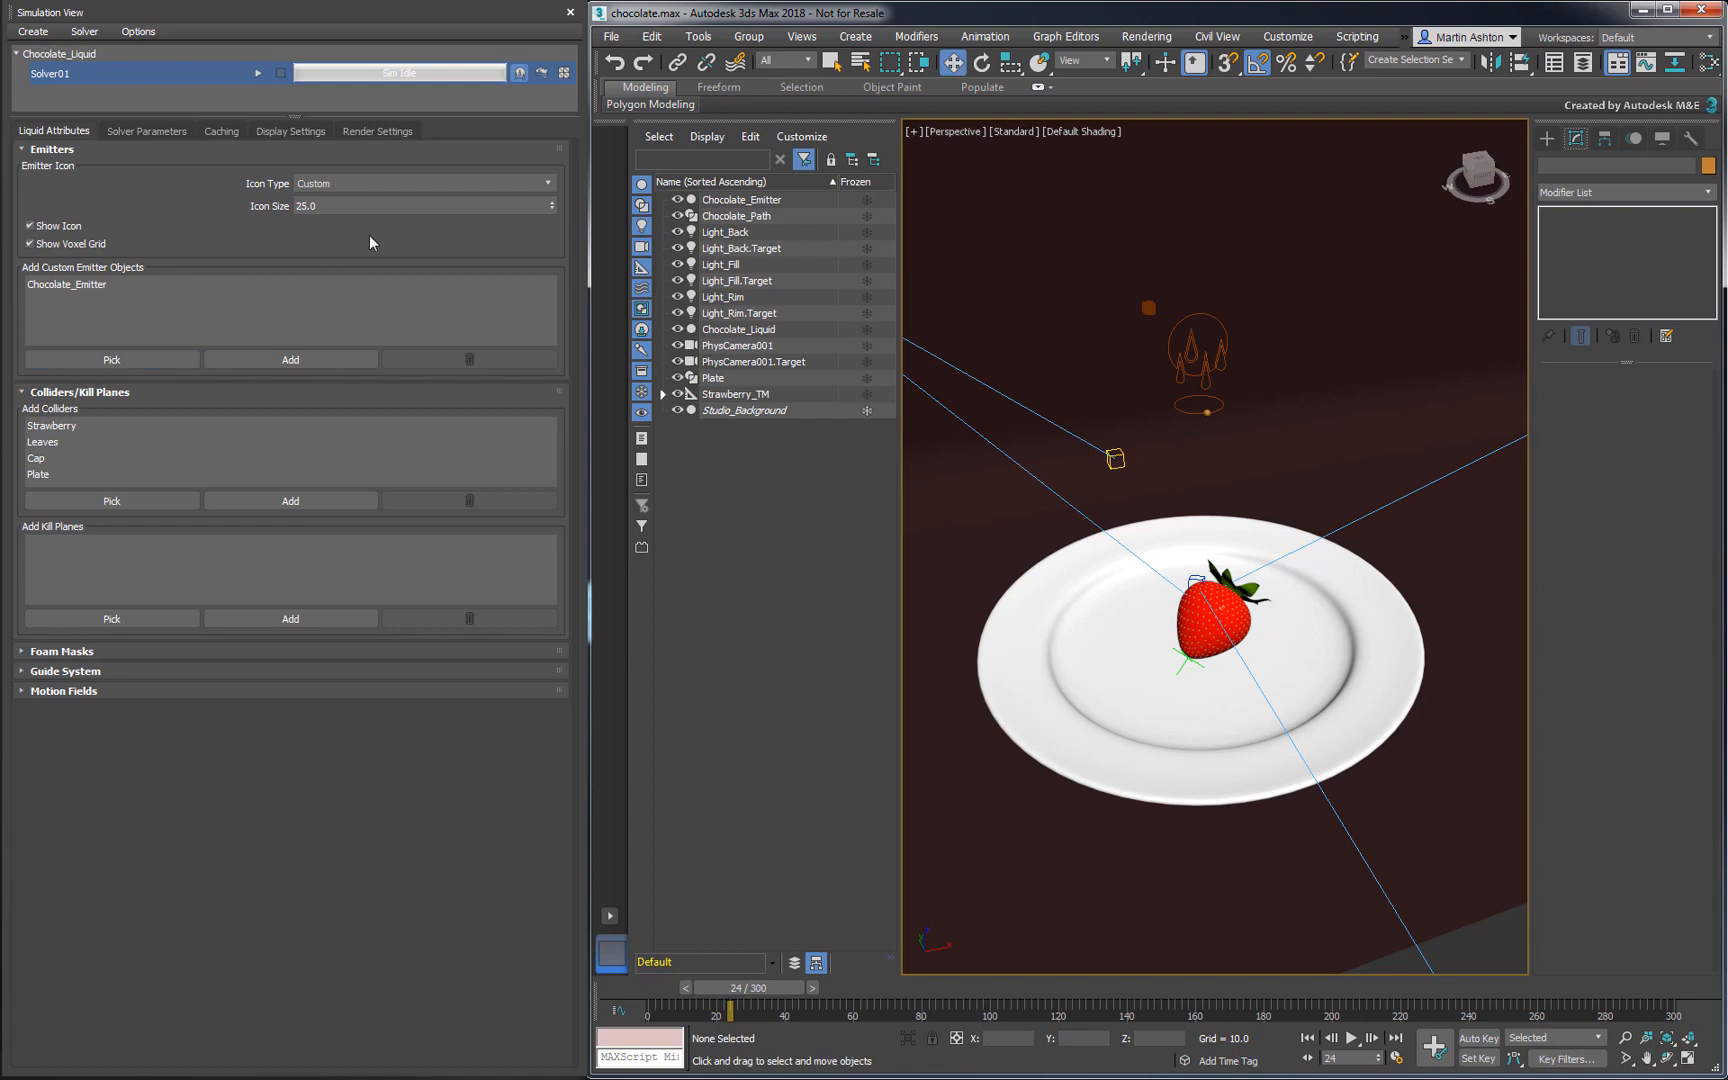
Key Enable Liquid Emission off at frame 260 with Auto Key for the solver's global Emitter Objects parameters
{"action": "left_click_drag", "start_coordinate": [752, 1008], "coordinate": [1536, 1010]}
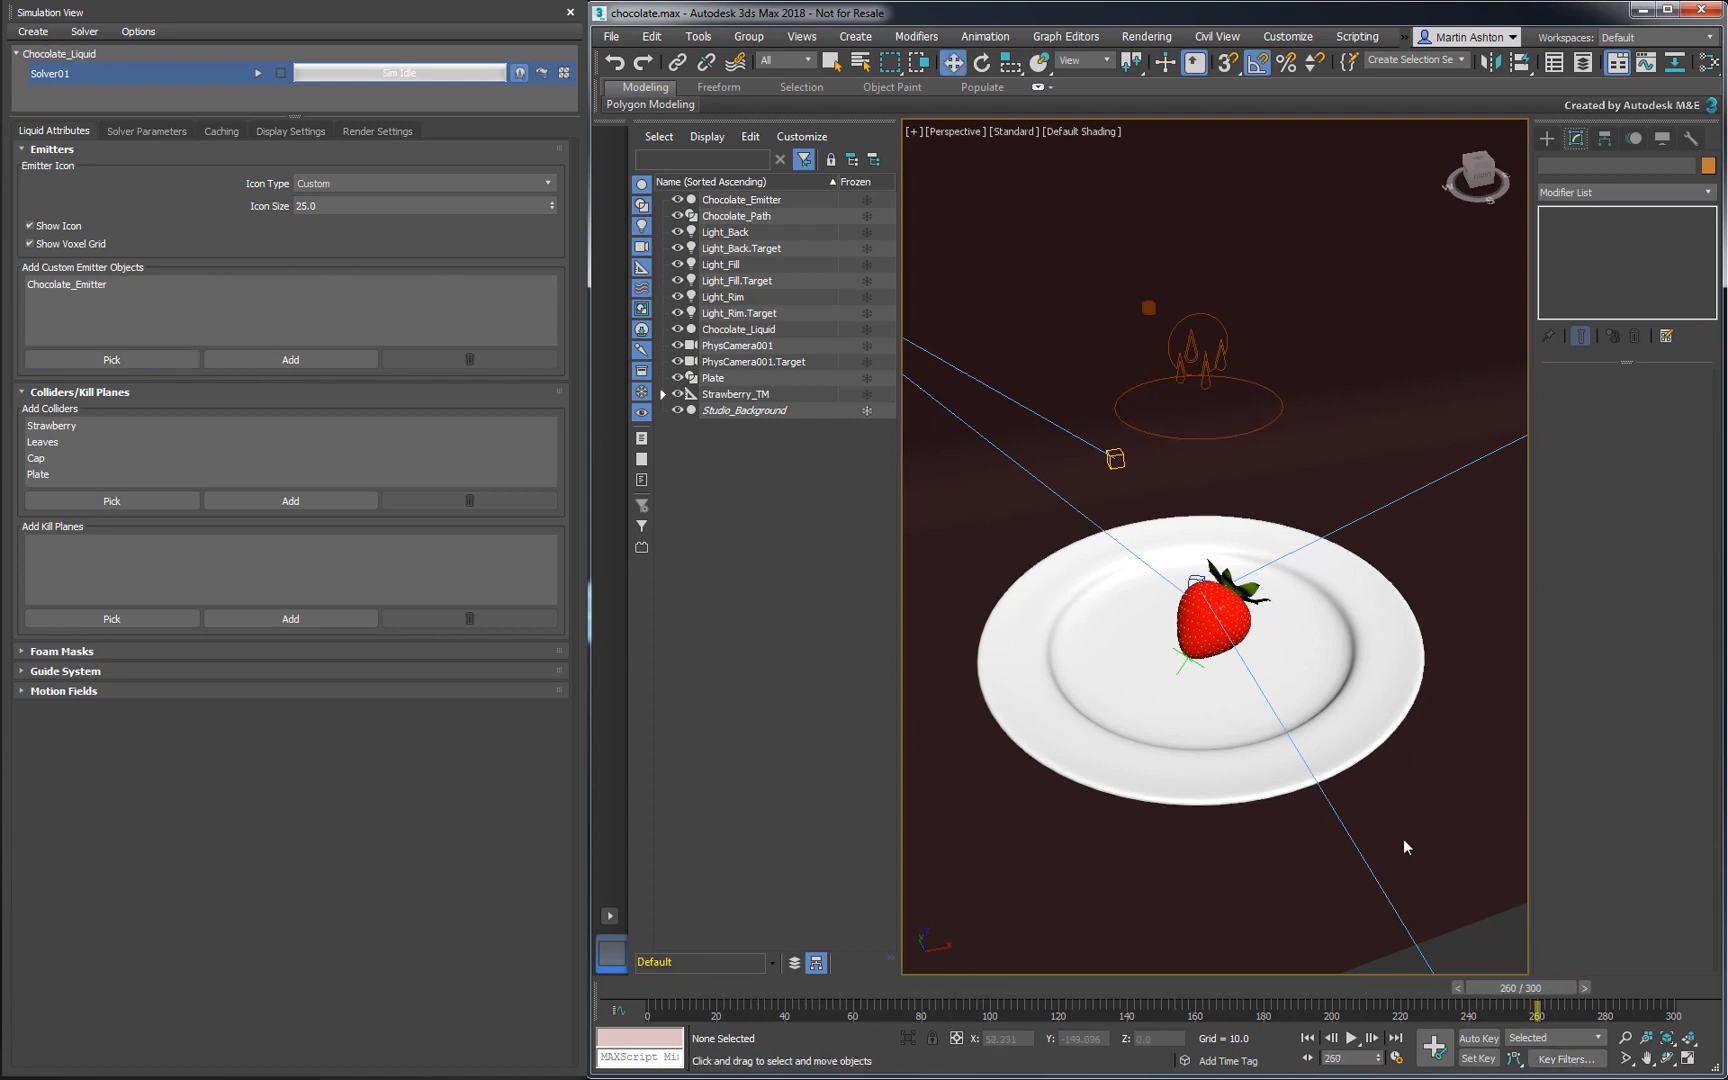
{"action": "key", "text": "n"}
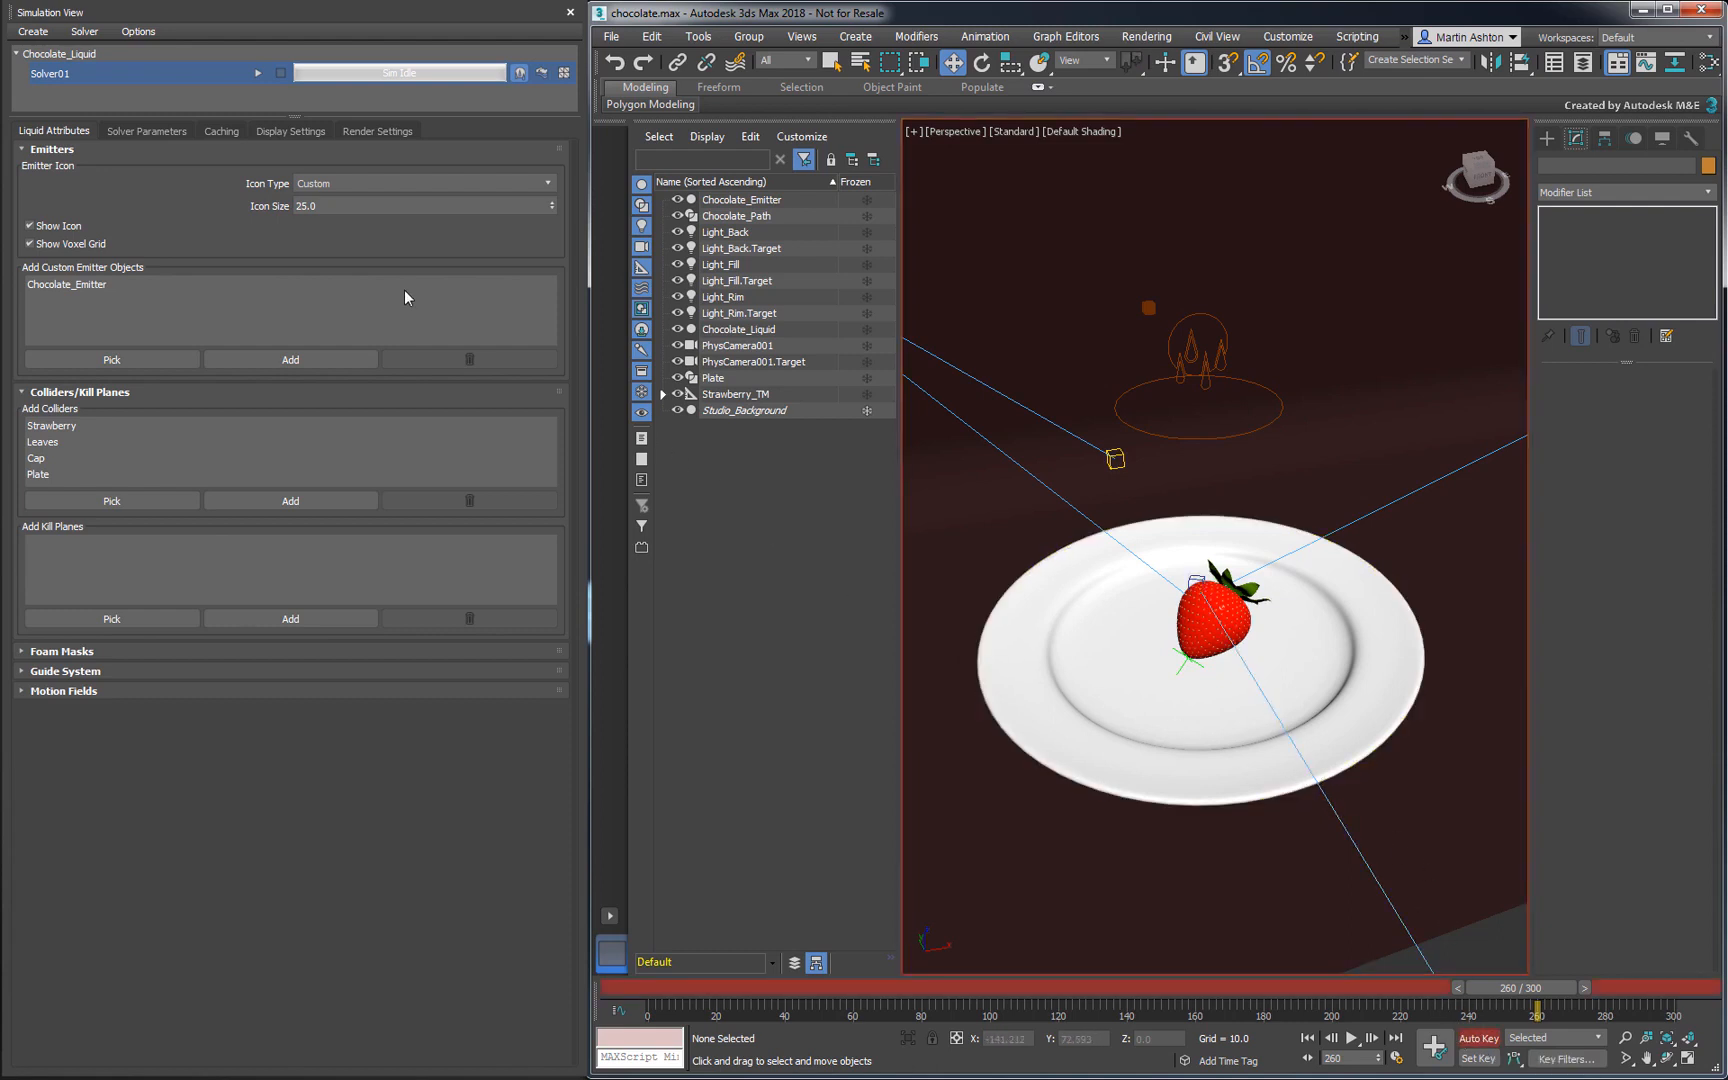
{"action": "left_click", "coordinate": [147, 131]}
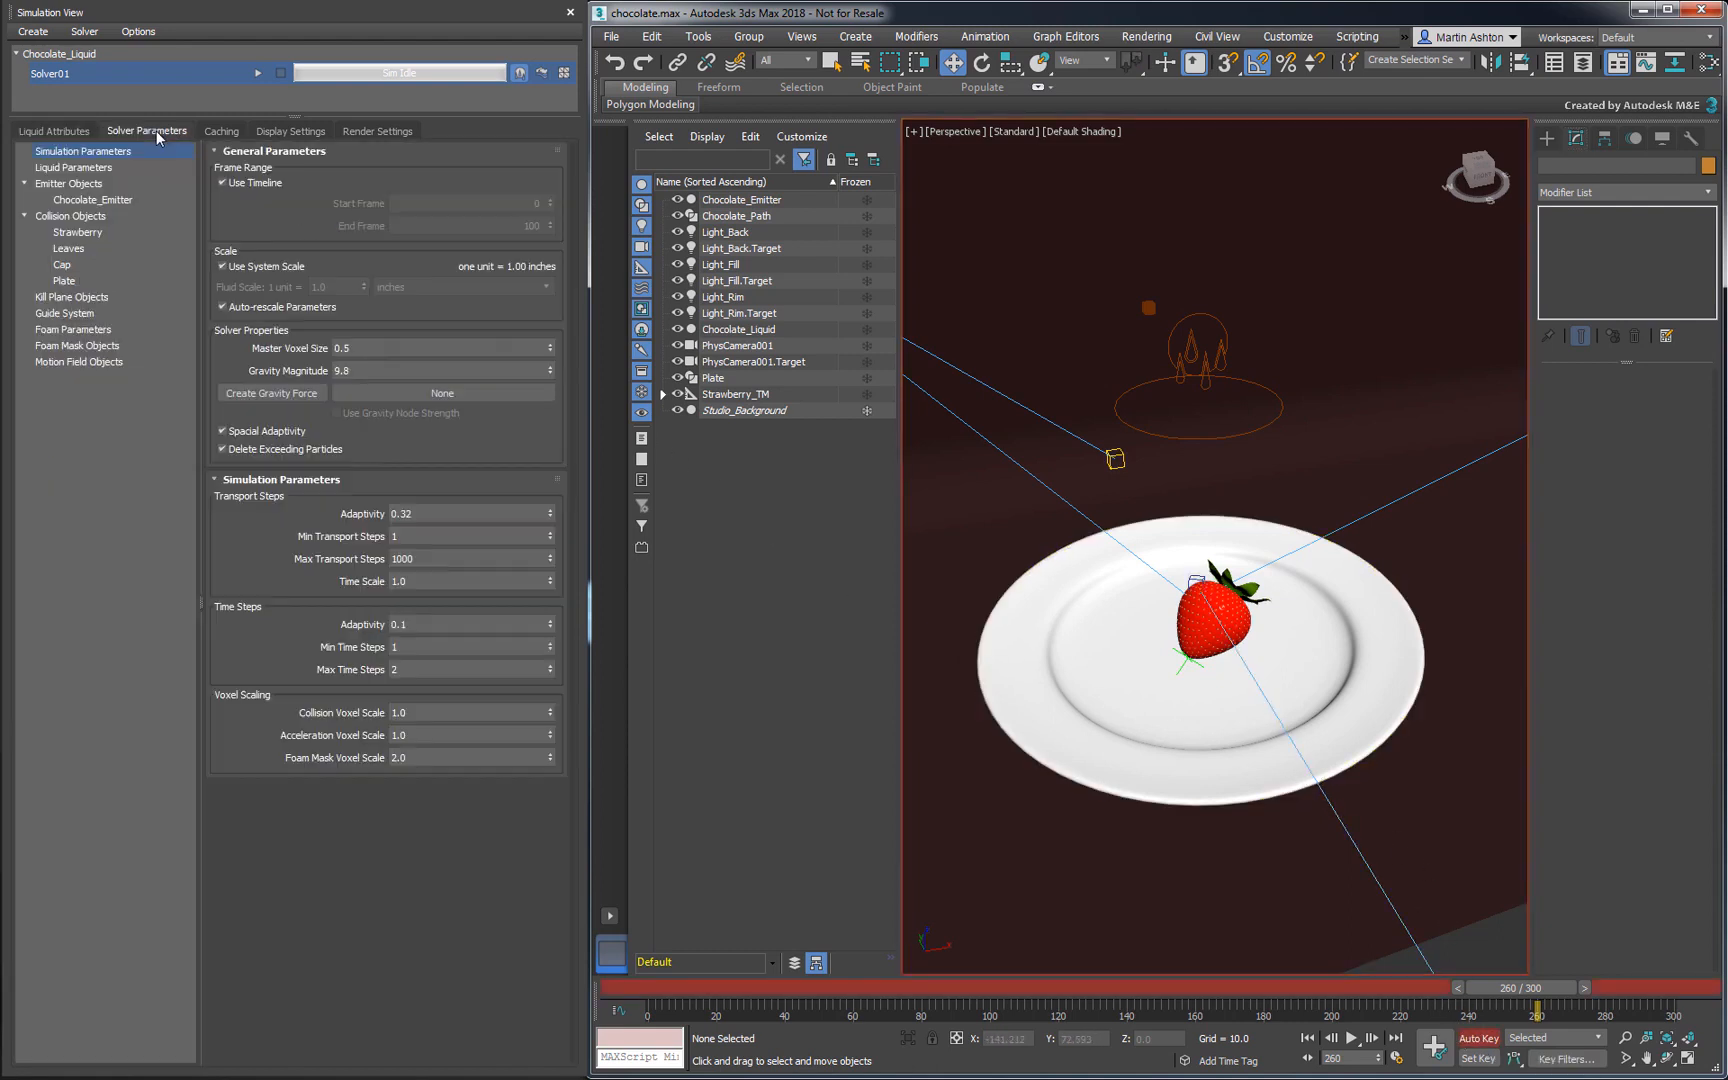
{"action": "left_click", "coordinate": [91, 187]}
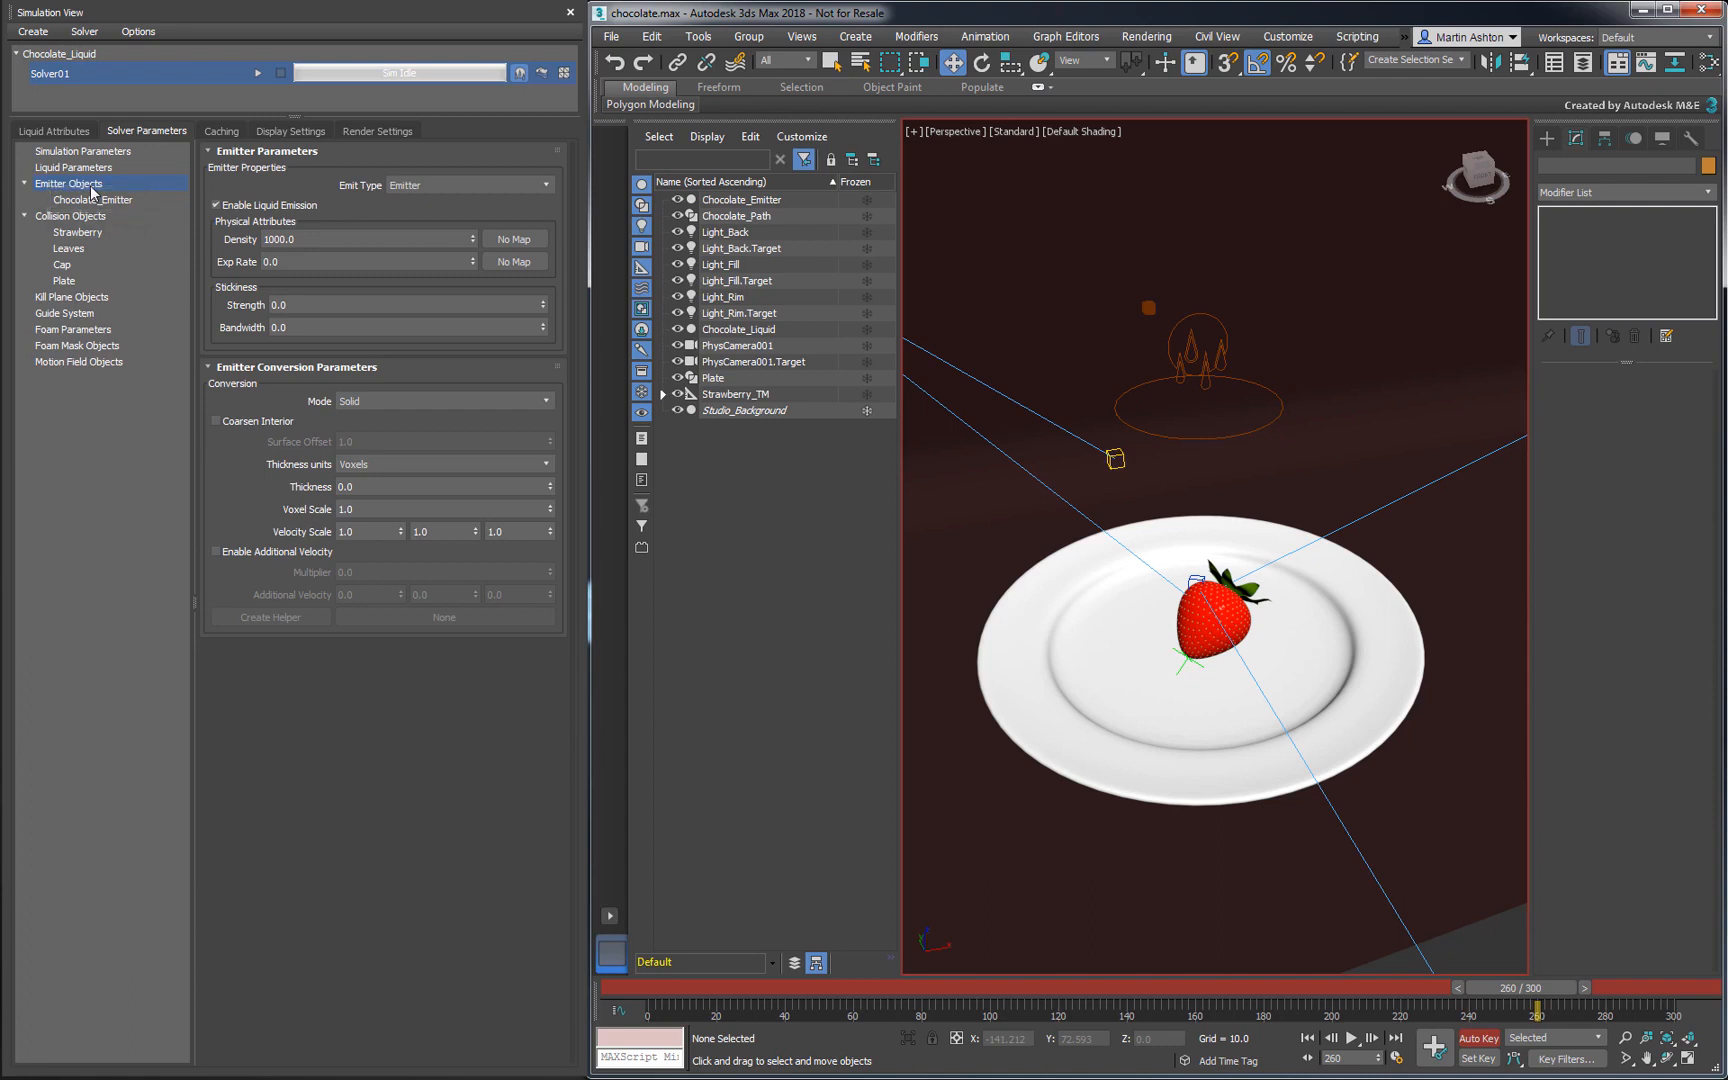
{"action": "left_click", "coordinate": [215, 204]}
{"action": "left_click", "coordinate": [1490, 1042]}
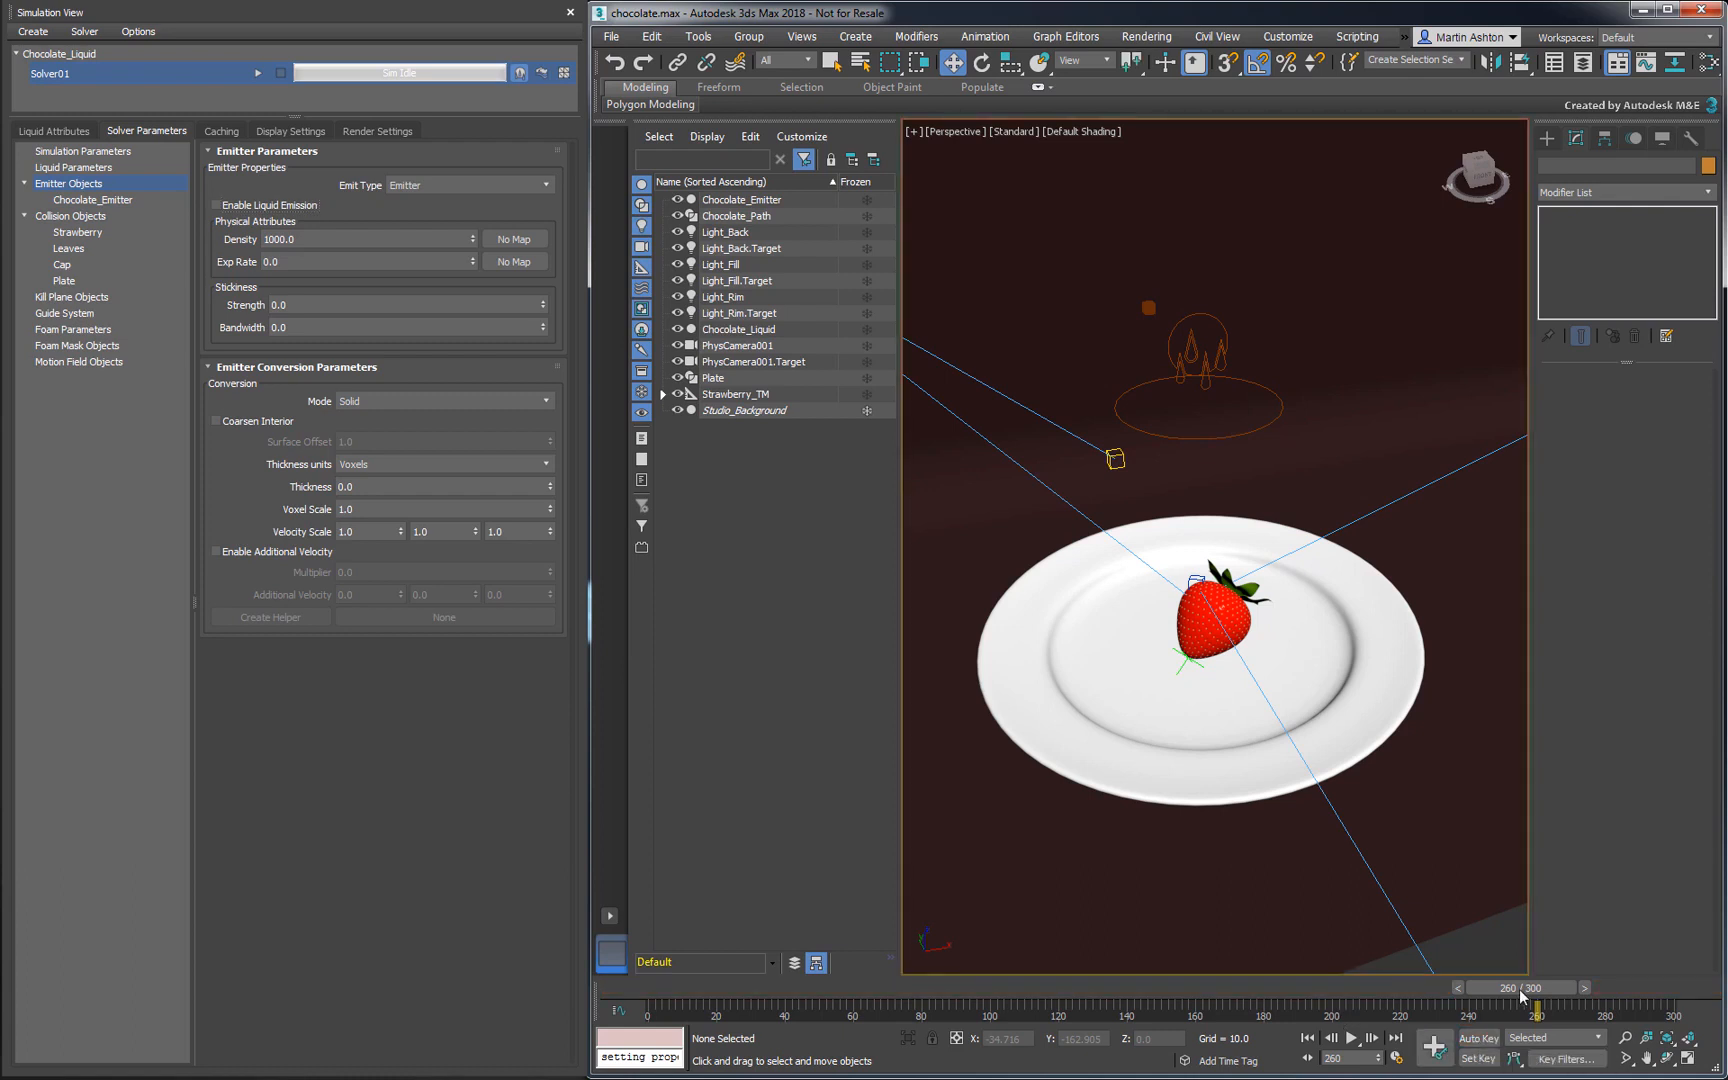
{"action": "mouse_move", "coordinate": [1522, 995]}
{"action": "left_mouse_down"}
{"action": "mouse_move", "coordinate": [1420, 995]}
{"action": "mouse_move", "coordinate": [1558, 995]}
{"action": "mouse_move", "coordinate": [1455, 995]}
{"action": "mouse_move", "coordinate": [1543, 995]}
{"action": "left_mouse_up"}
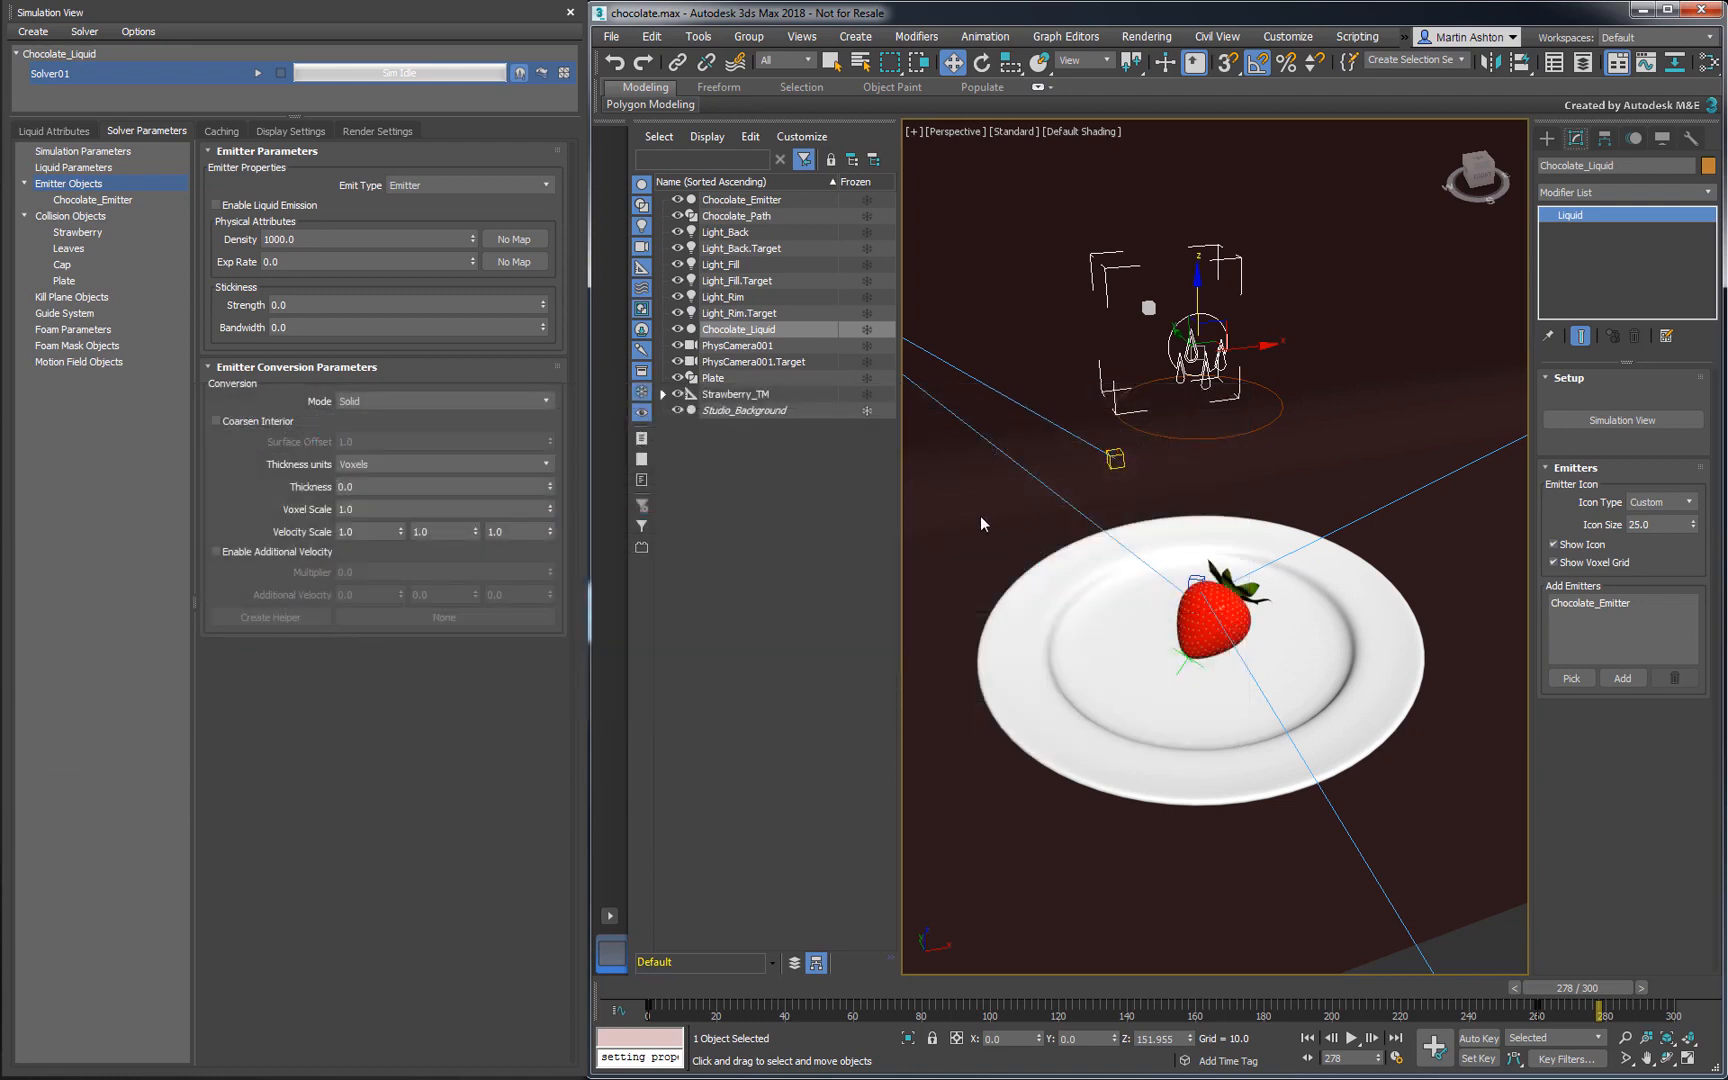
Examine Chocolate_Emitter's override options, including emit type, conversion mode and additional velocity, and leave it on the global controls
{"action": "left_click", "coordinate": [136, 202]}
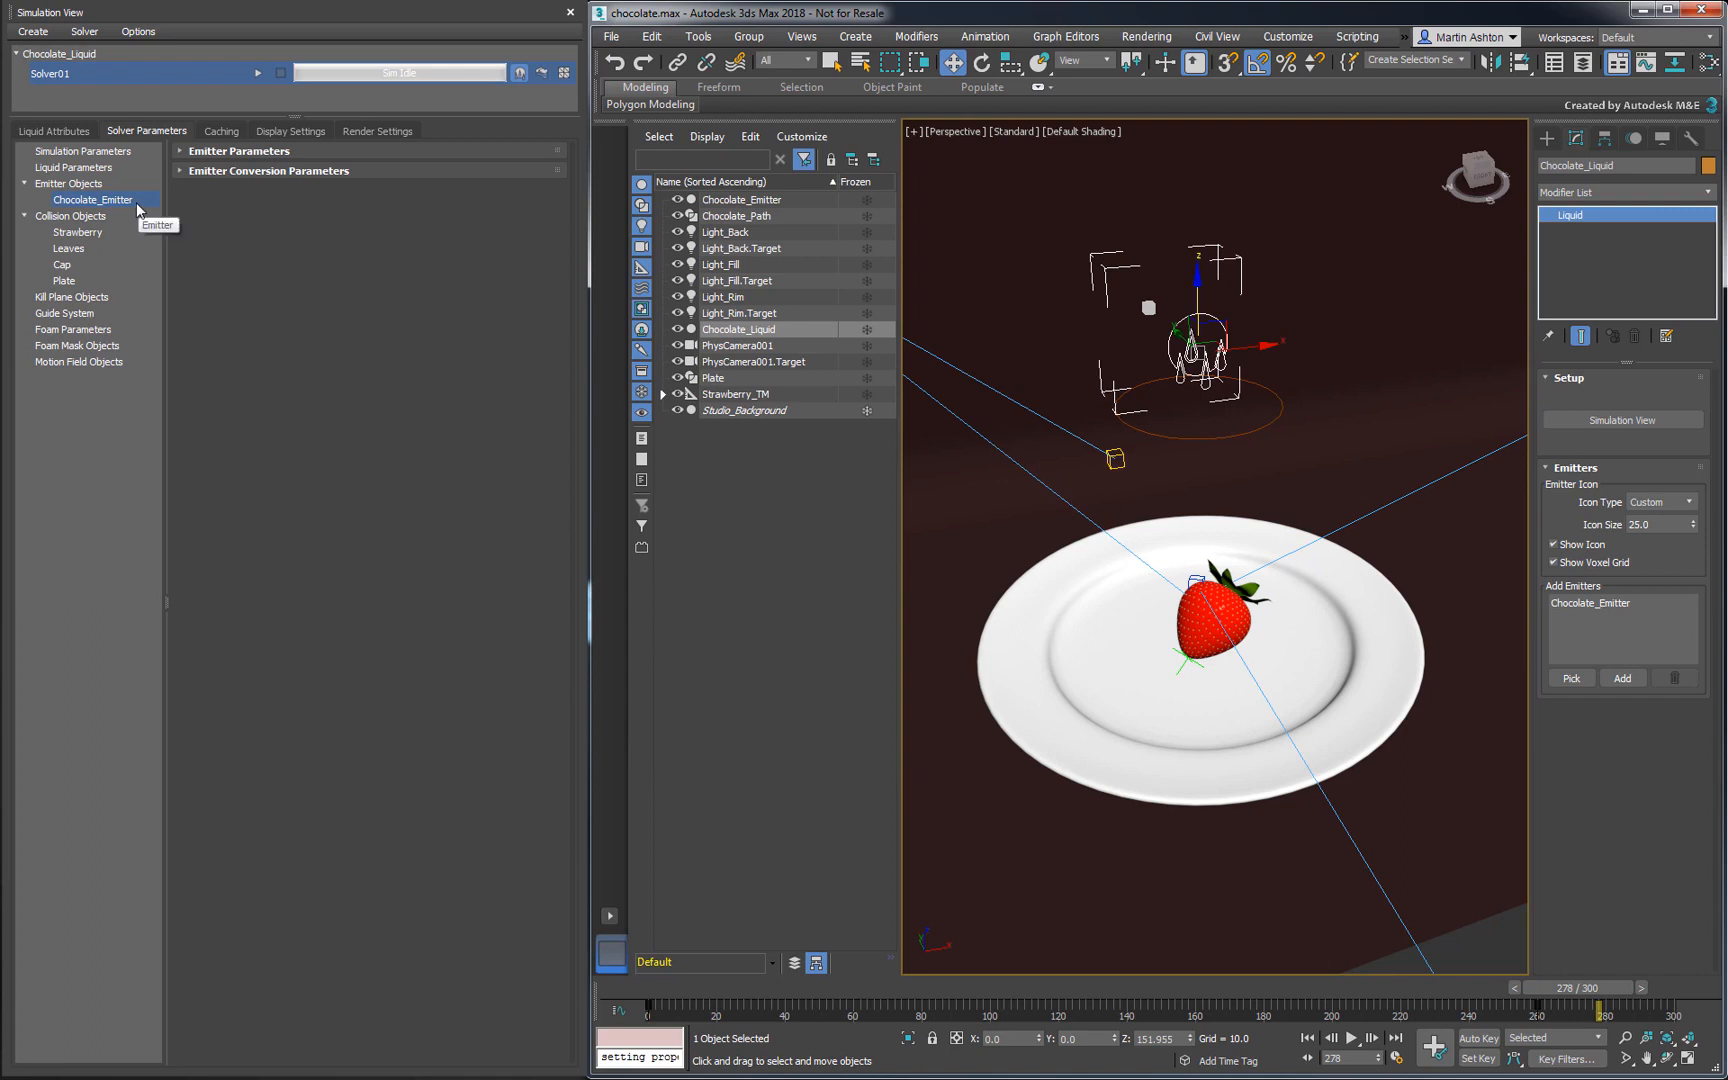
{"action": "left_click", "coordinate": [220, 172]}
{"action": "left_click", "coordinate": [228, 151]}
{"action": "left_click", "coordinate": [239, 167]}
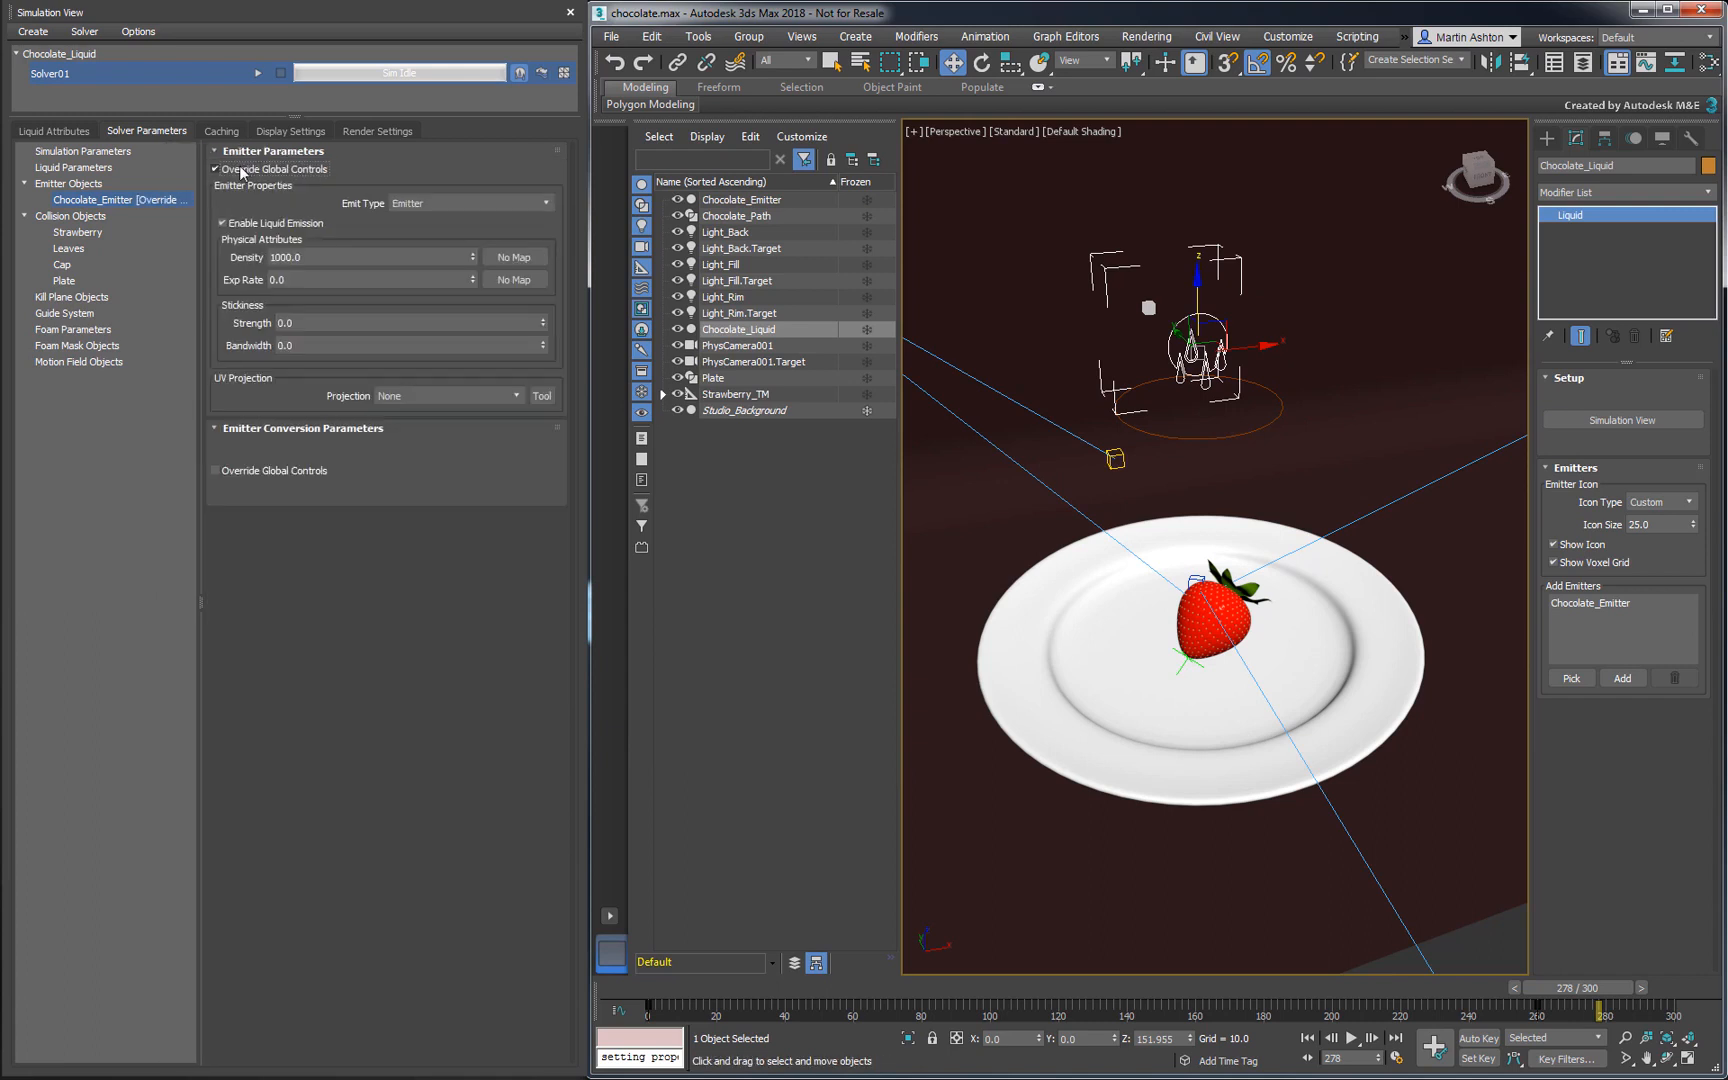
{"action": "left_click", "coordinate": [266, 471]}
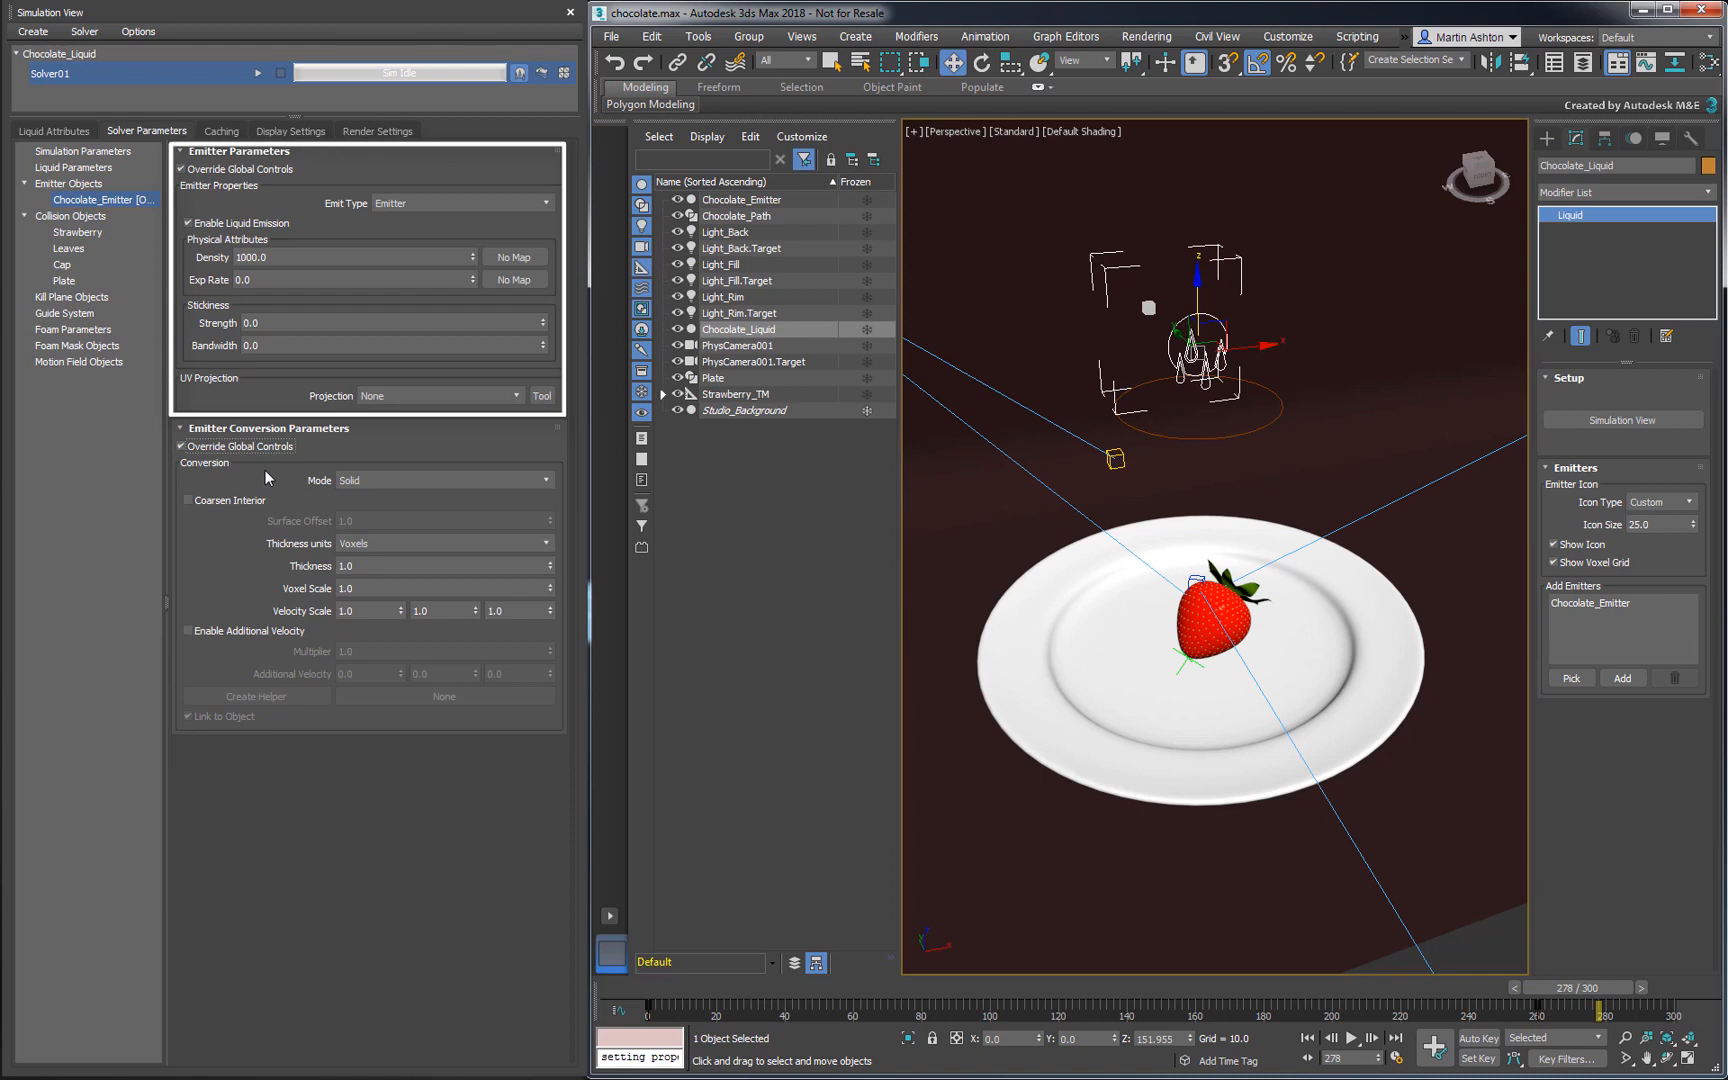
{"action": "left_click", "coordinate": [436, 204]}
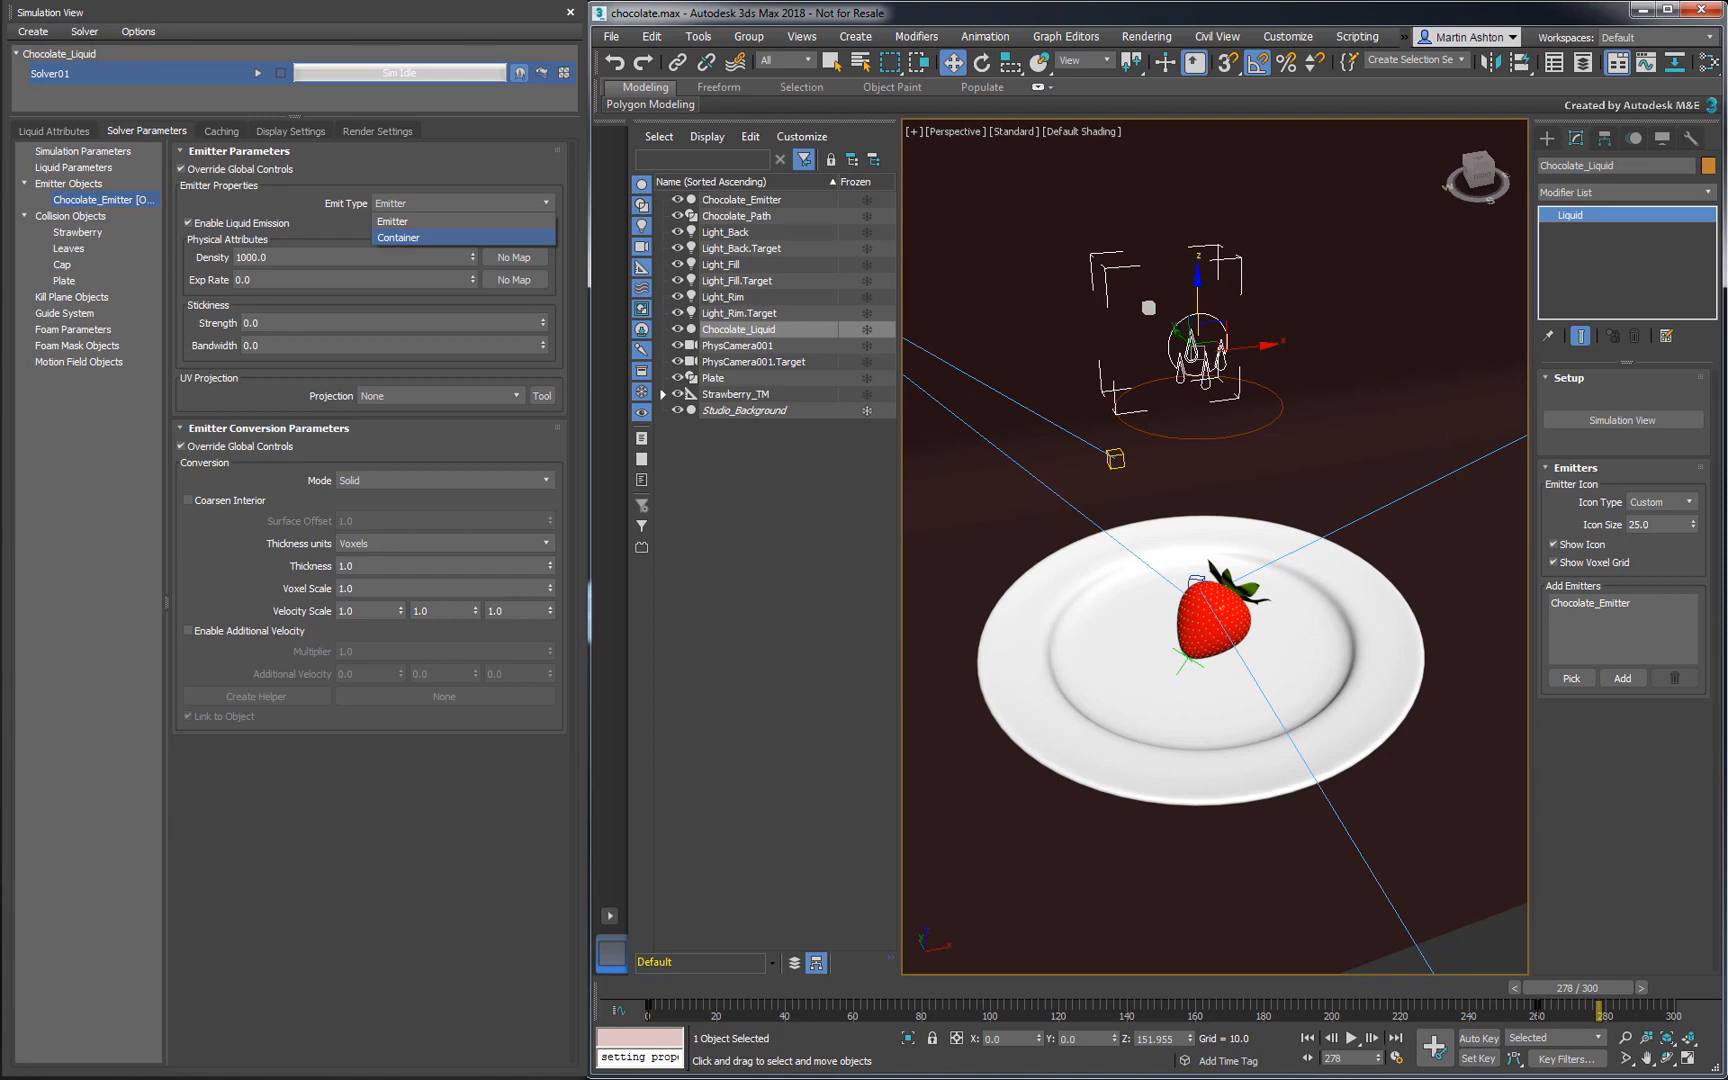
{"action": "left_click", "coordinate": [471, 163]}
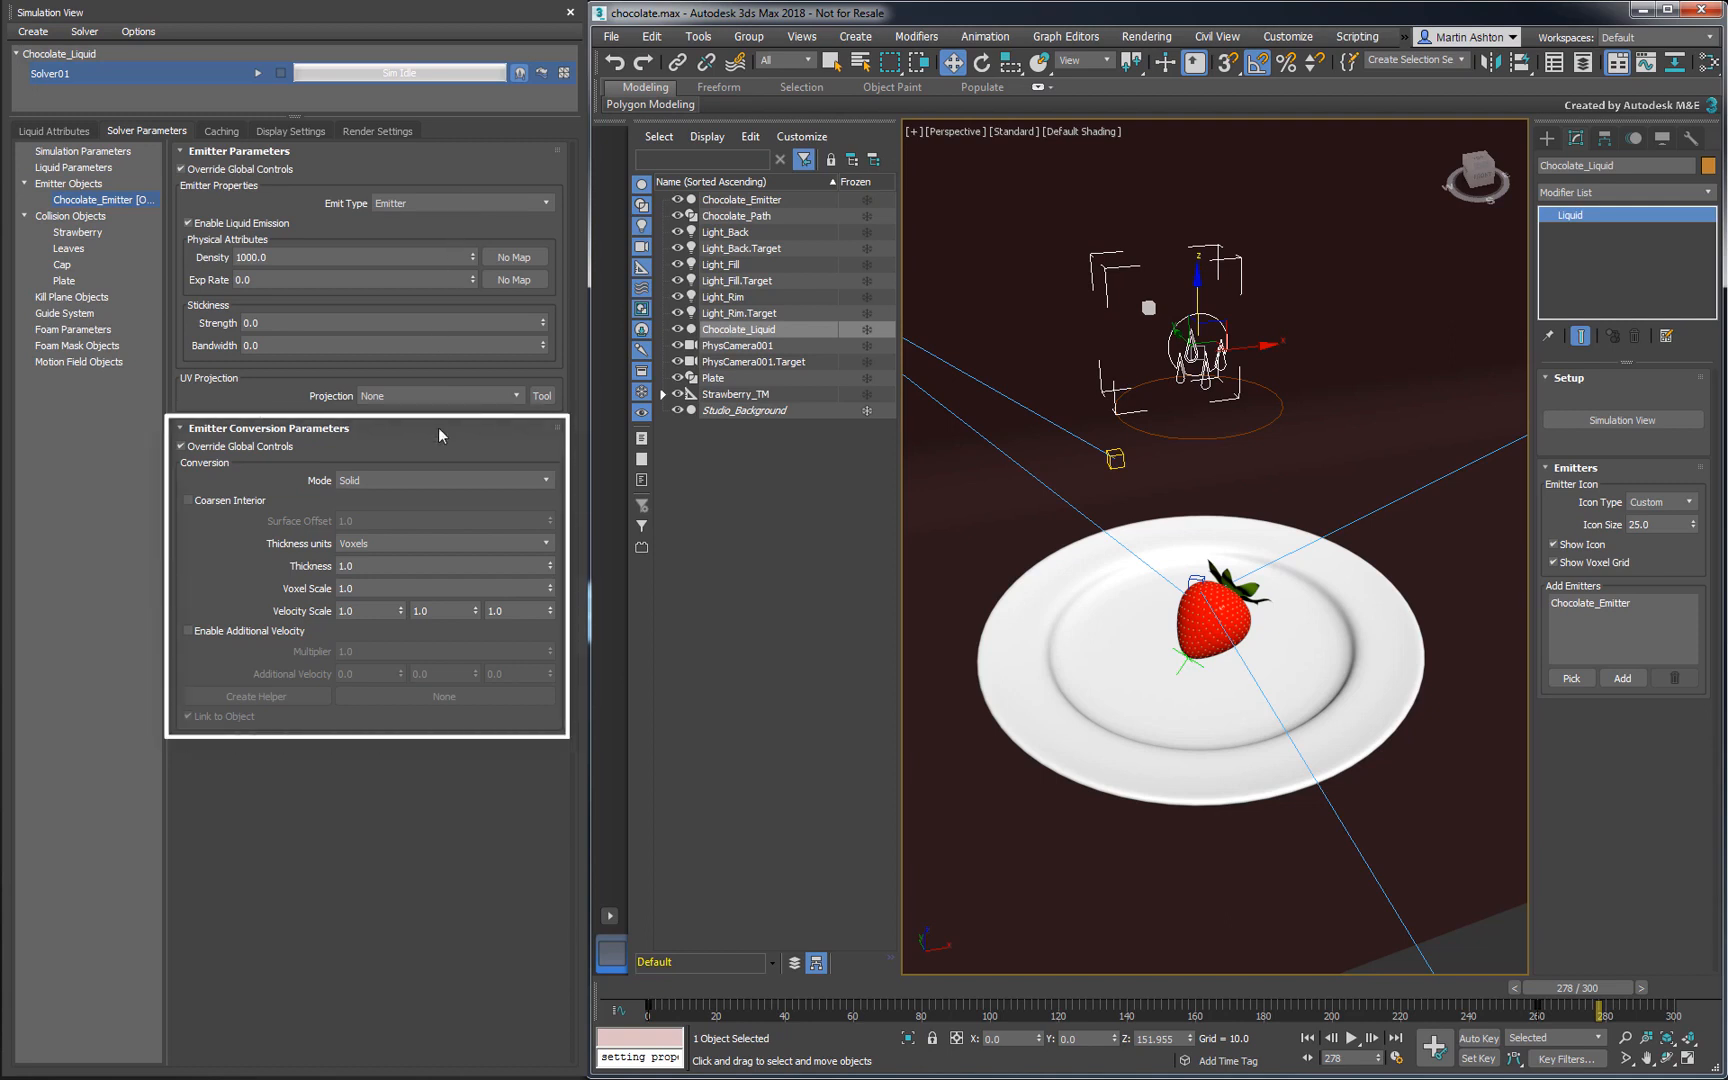
{"action": "left_click", "coordinate": [445, 480]}
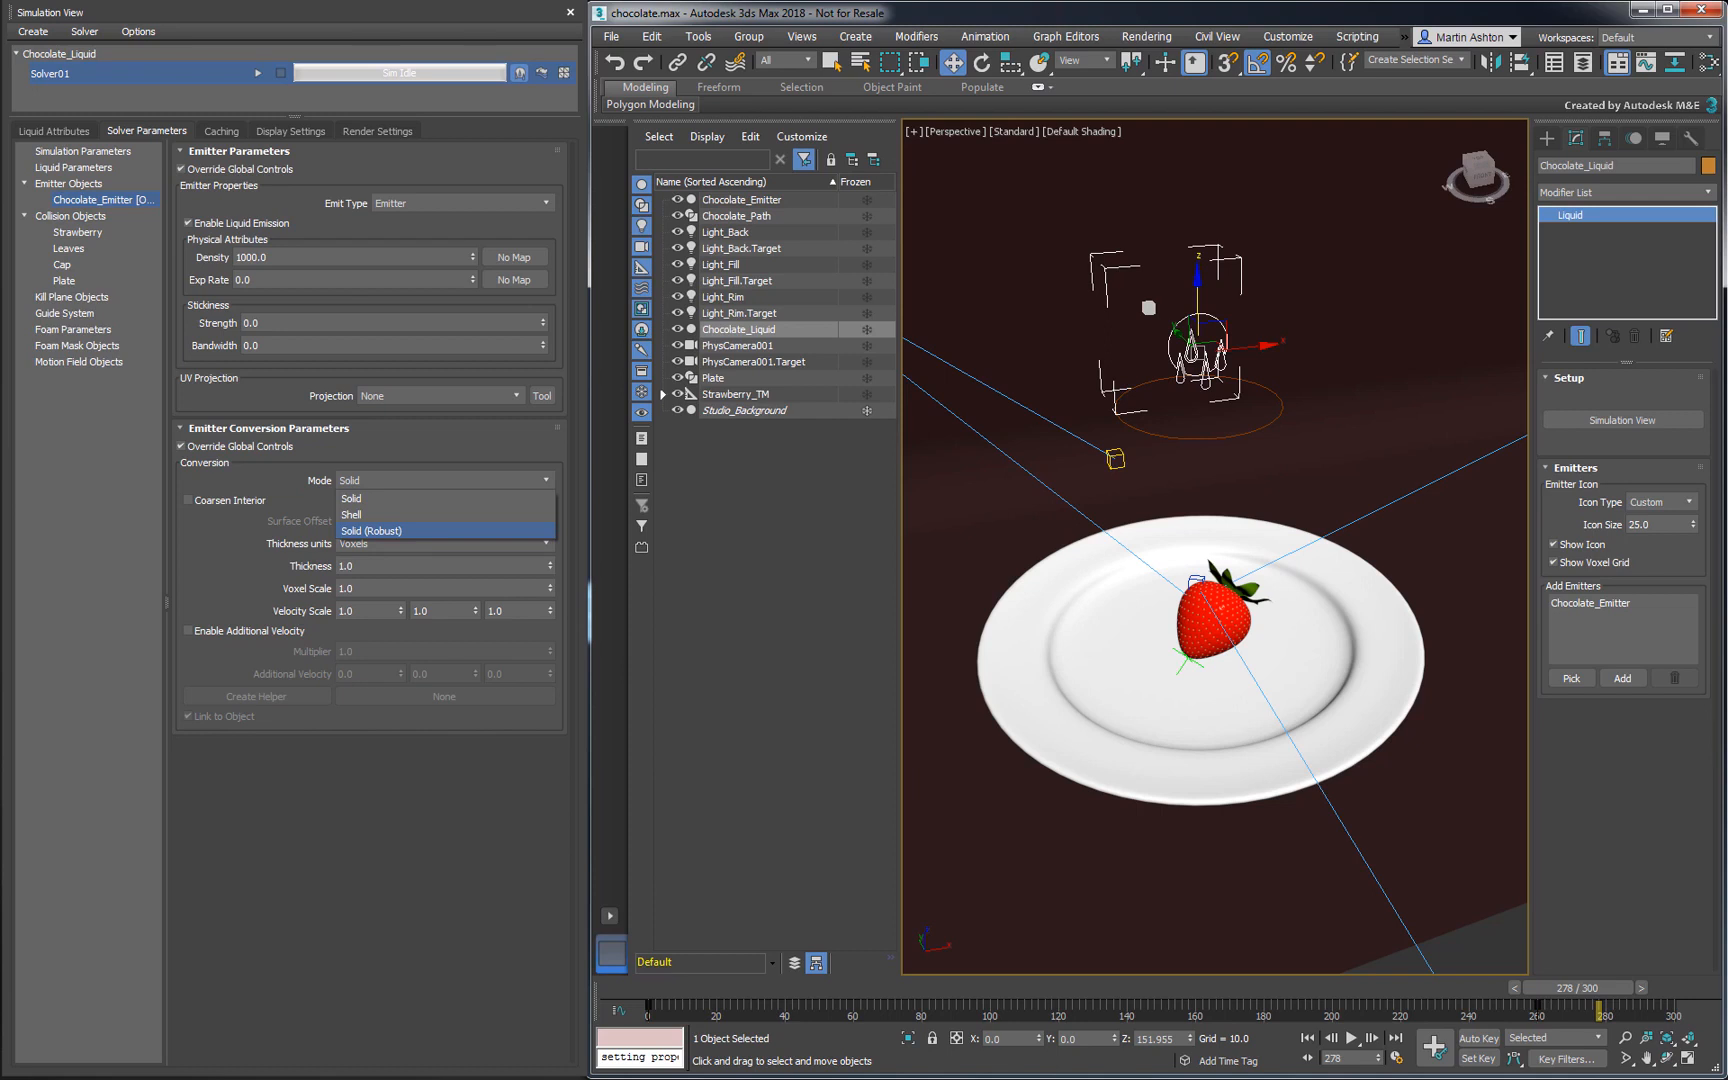
{"action": "left_click", "coordinate": [455, 437]}
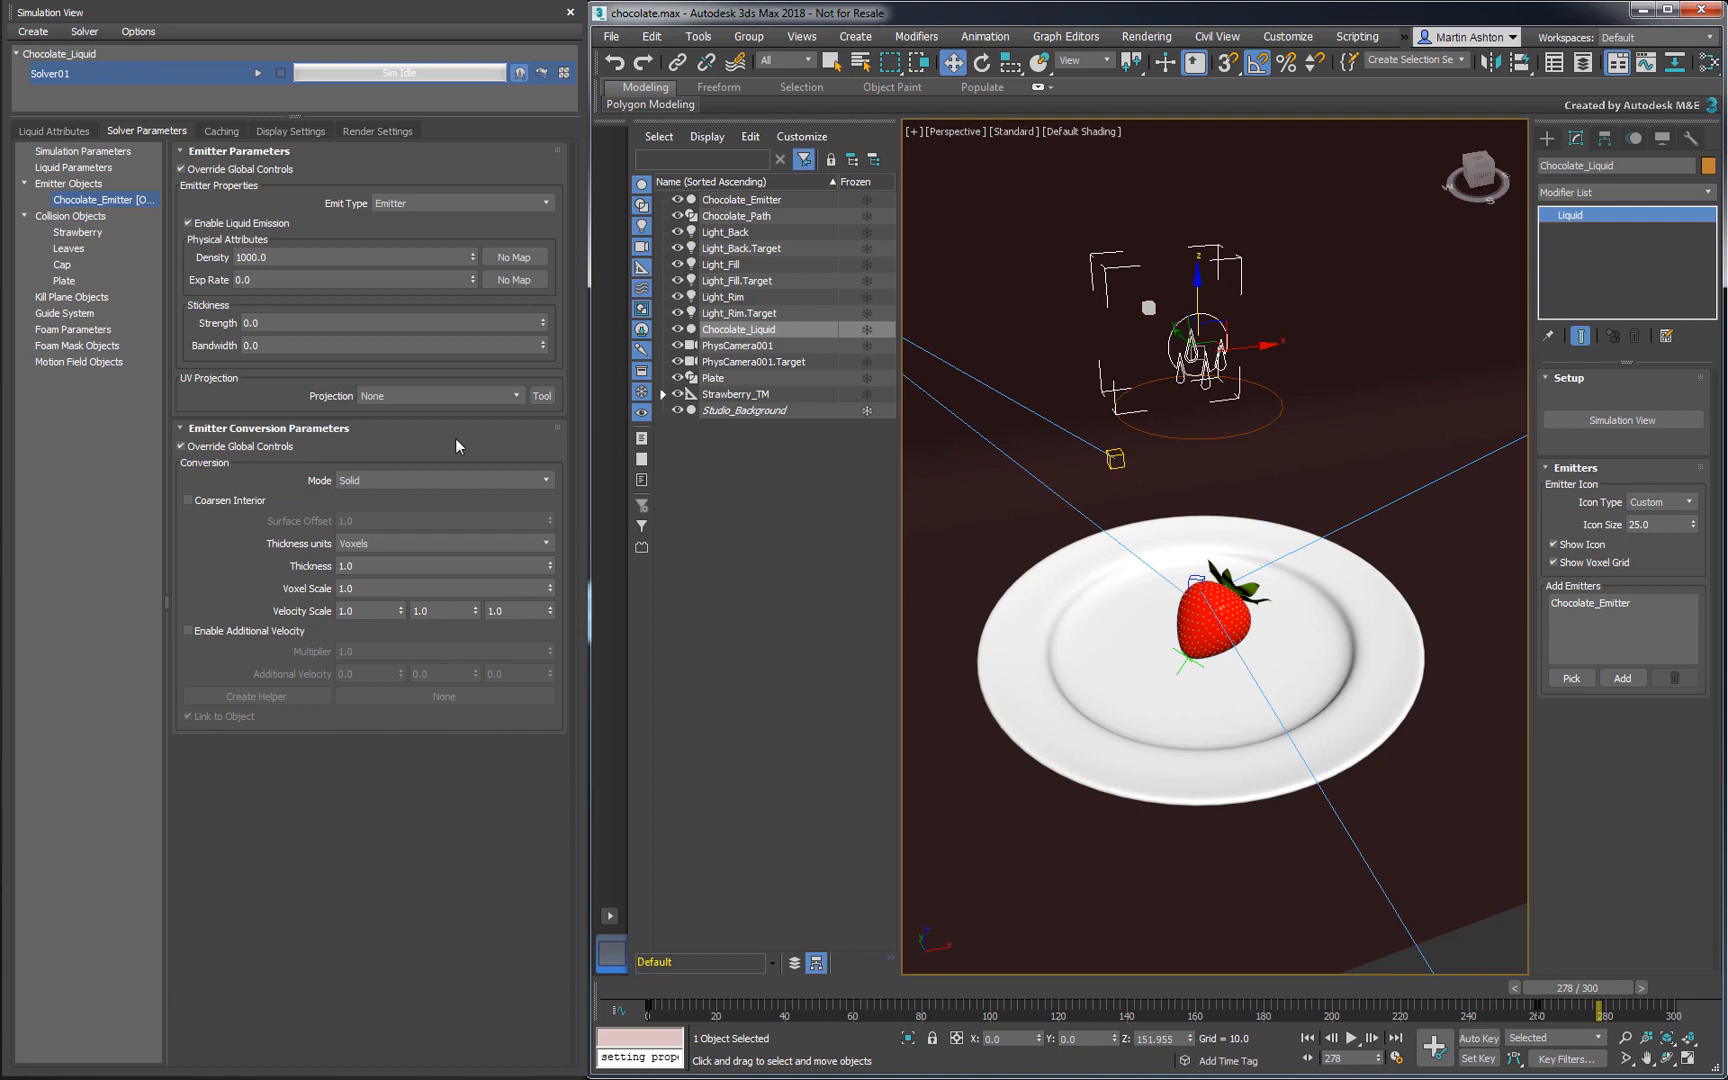
{"action": "left_click", "coordinate": [234, 632]}
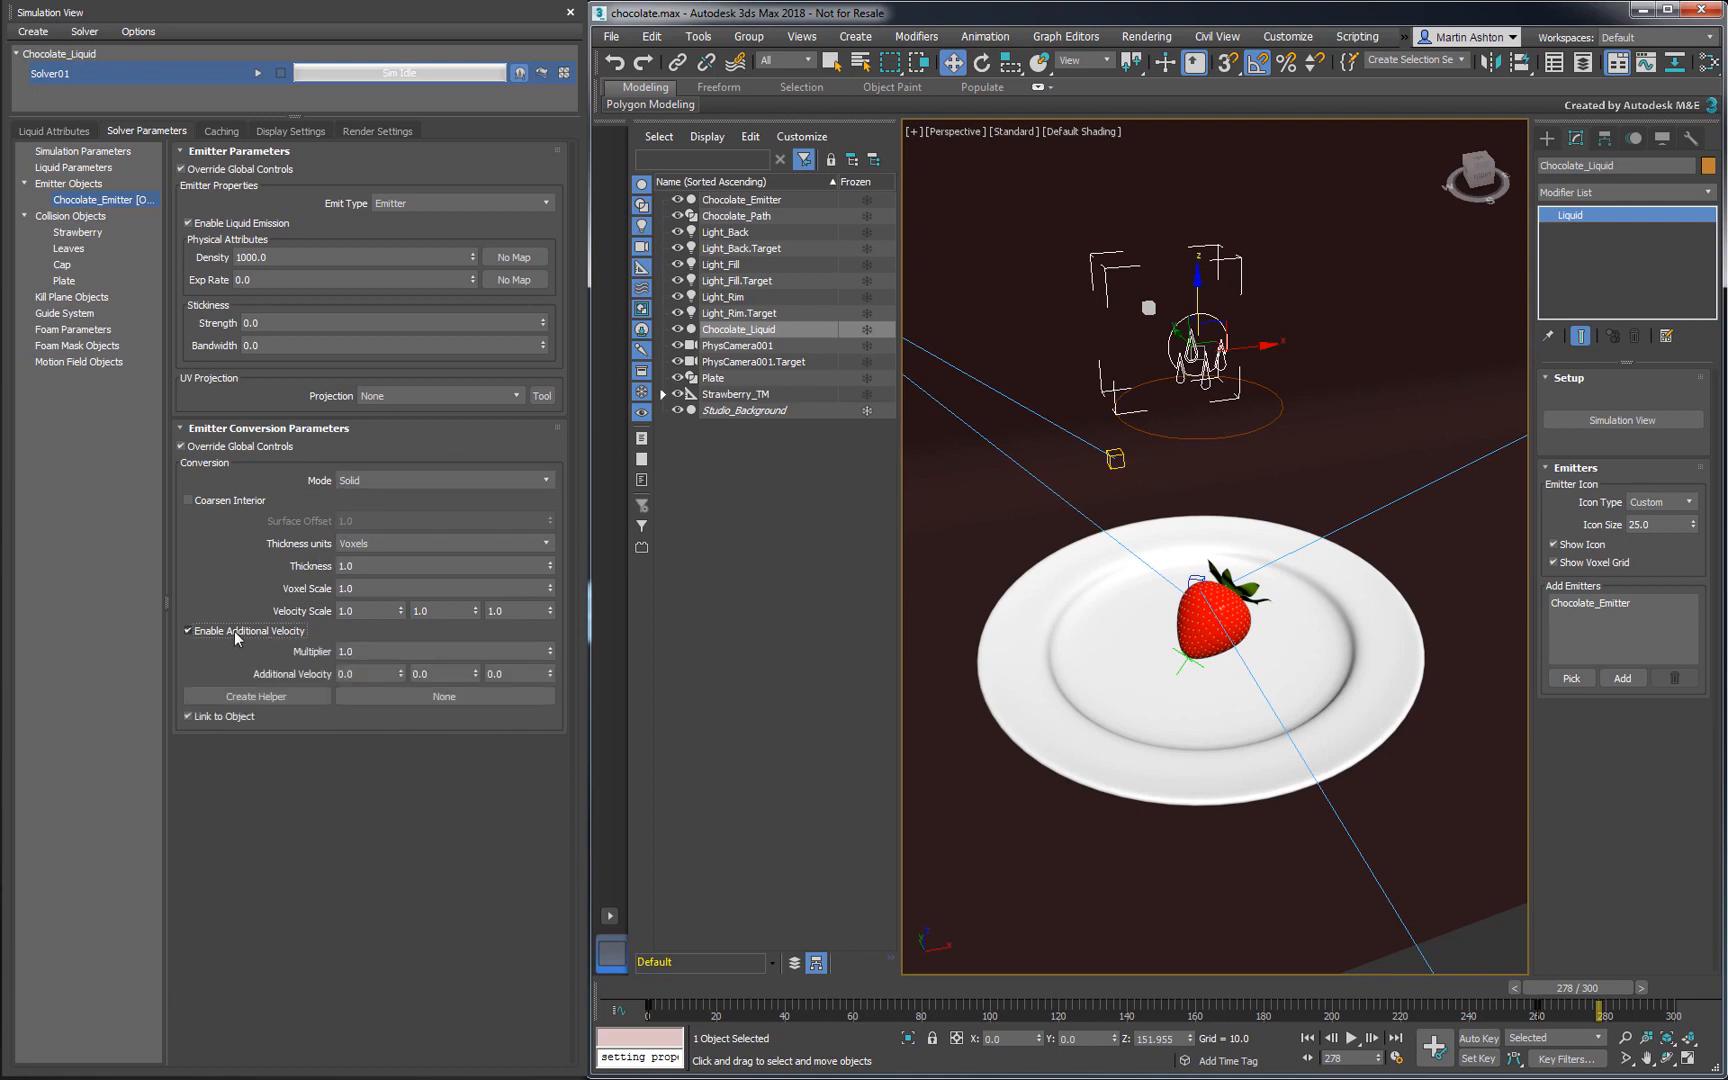
{"action": "left_click", "coordinate": [234, 631]}
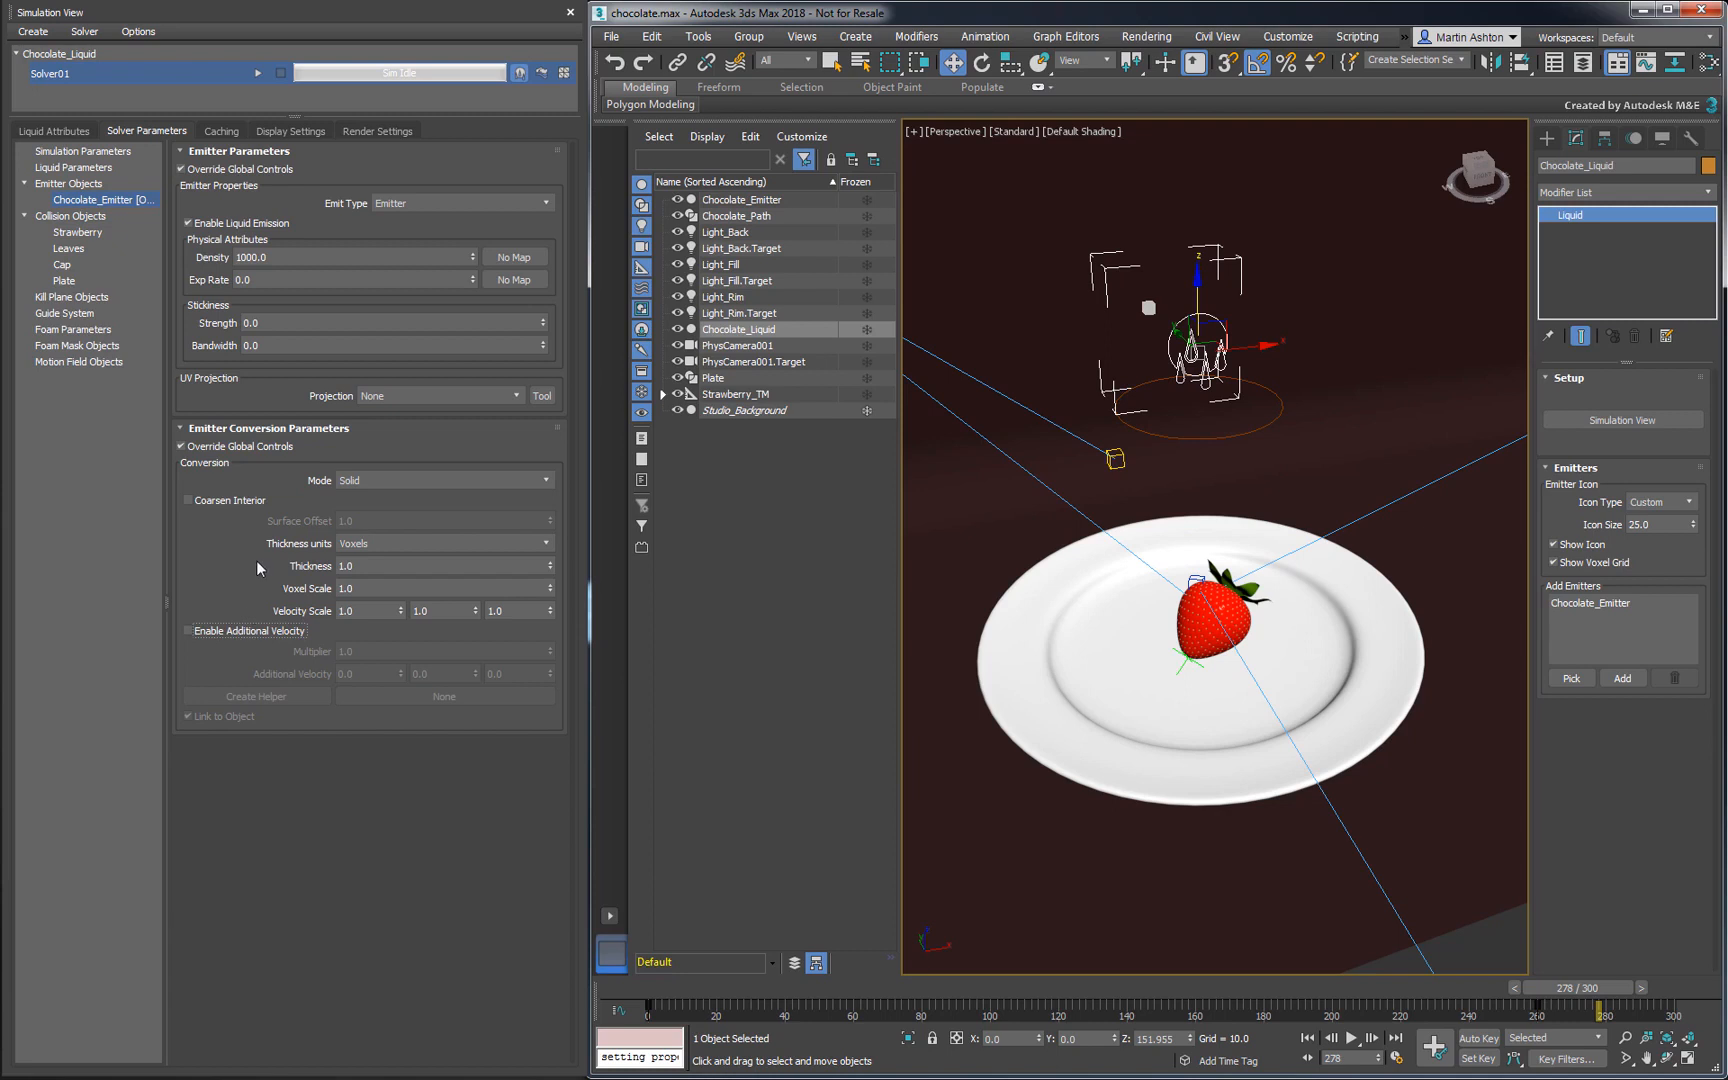
{"action": "left_click", "coordinate": [240, 446]}
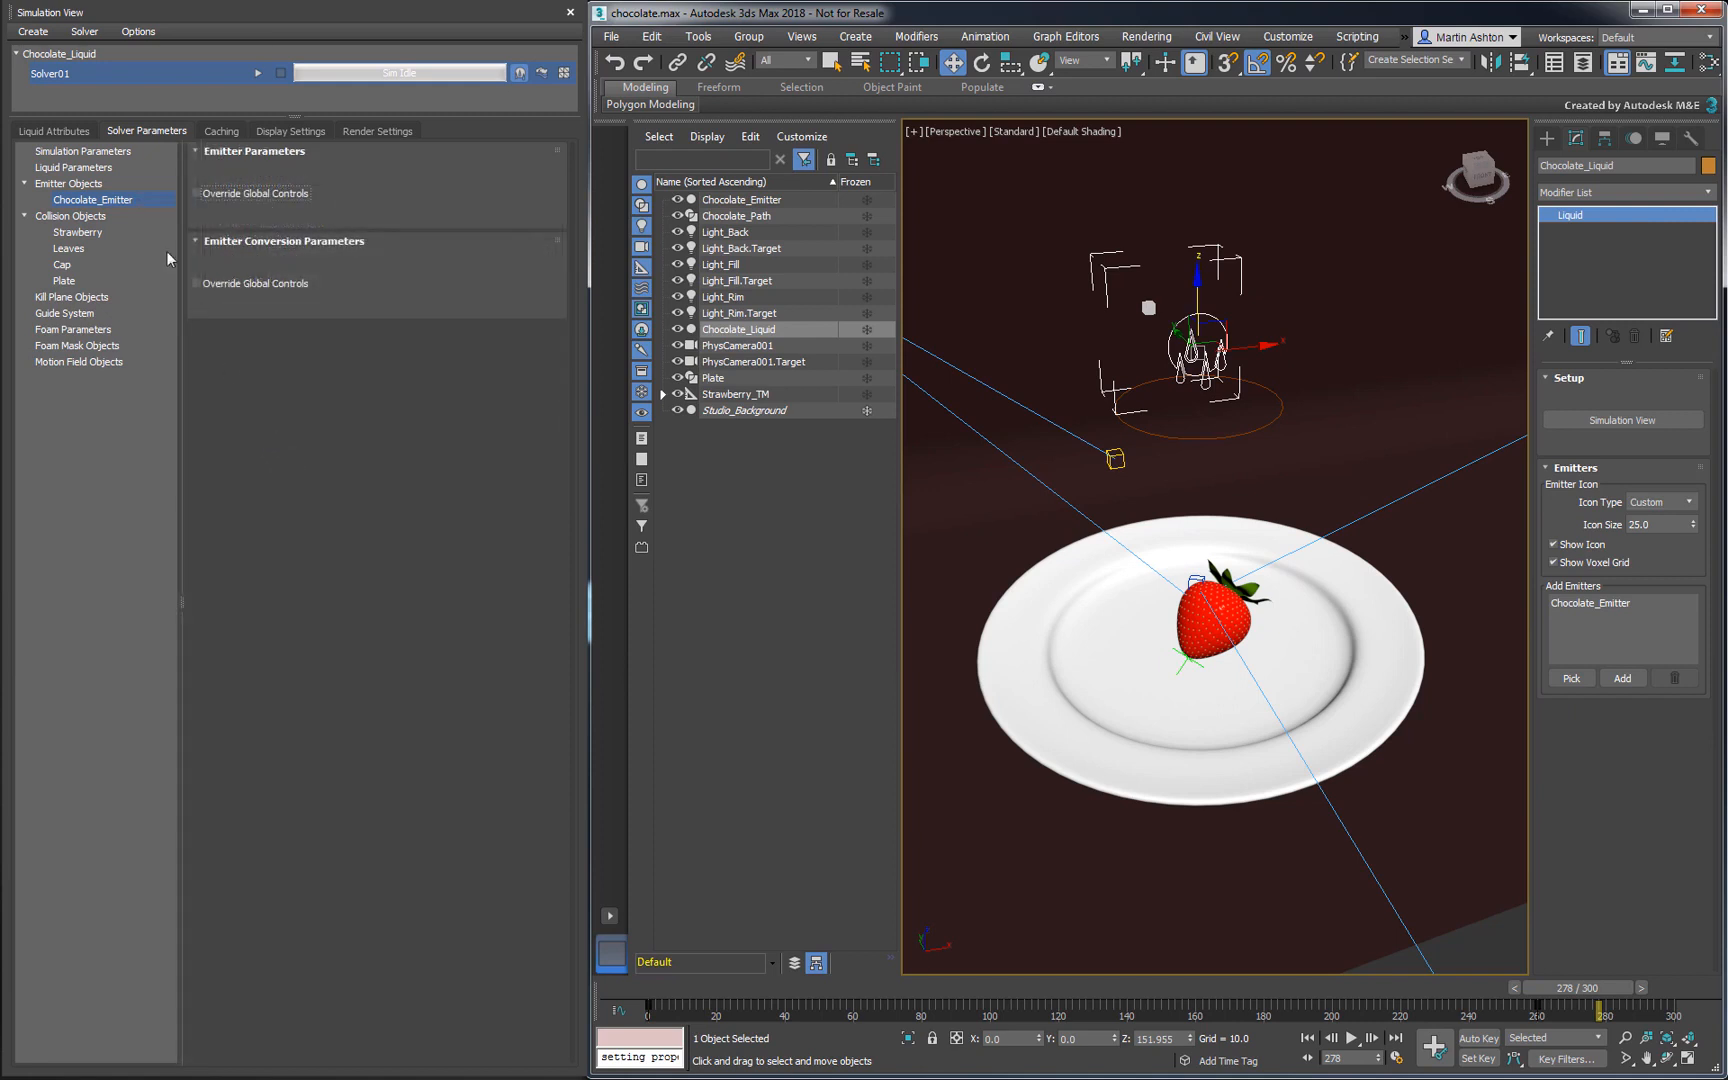
Set the solver's Master Voxel Size to 2.0 and start the liquid simulation, with the timeline returned to frame 0
{"action": "left_click", "coordinate": [110, 153]}
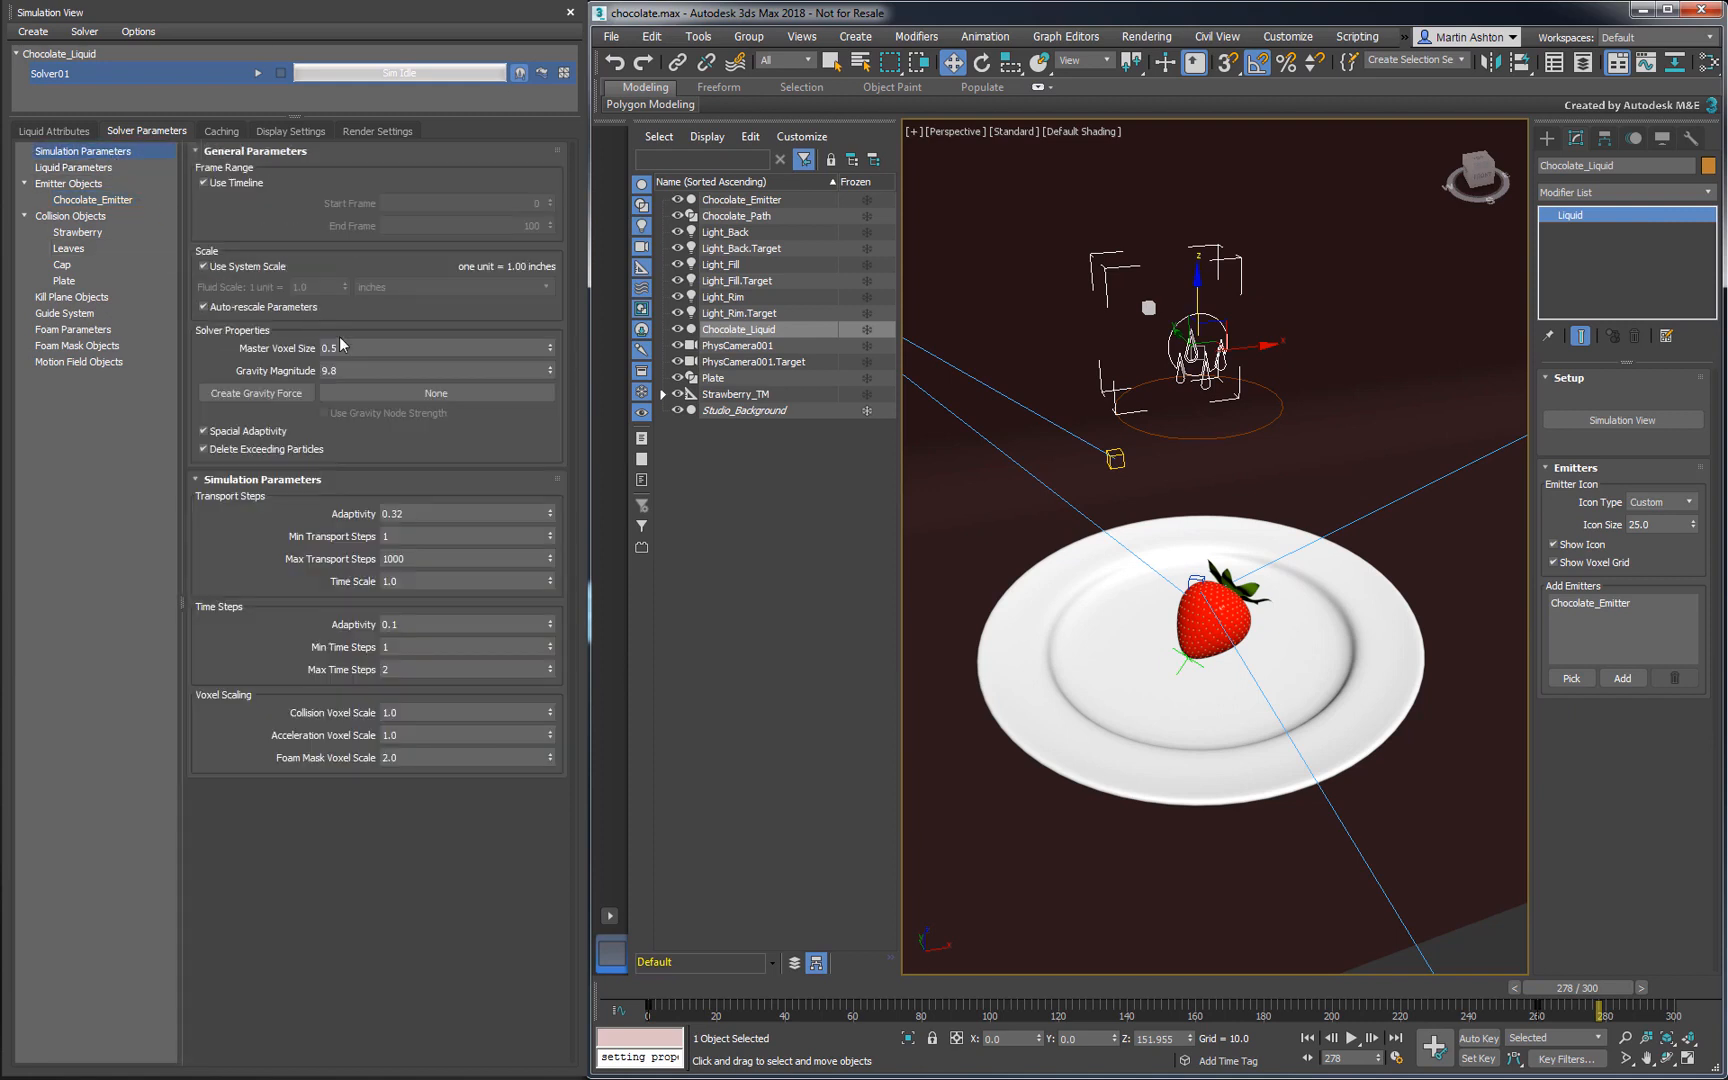
{"action": "left_click", "coordinate": [305, 348]}
{"action": "type", "text": "2"}
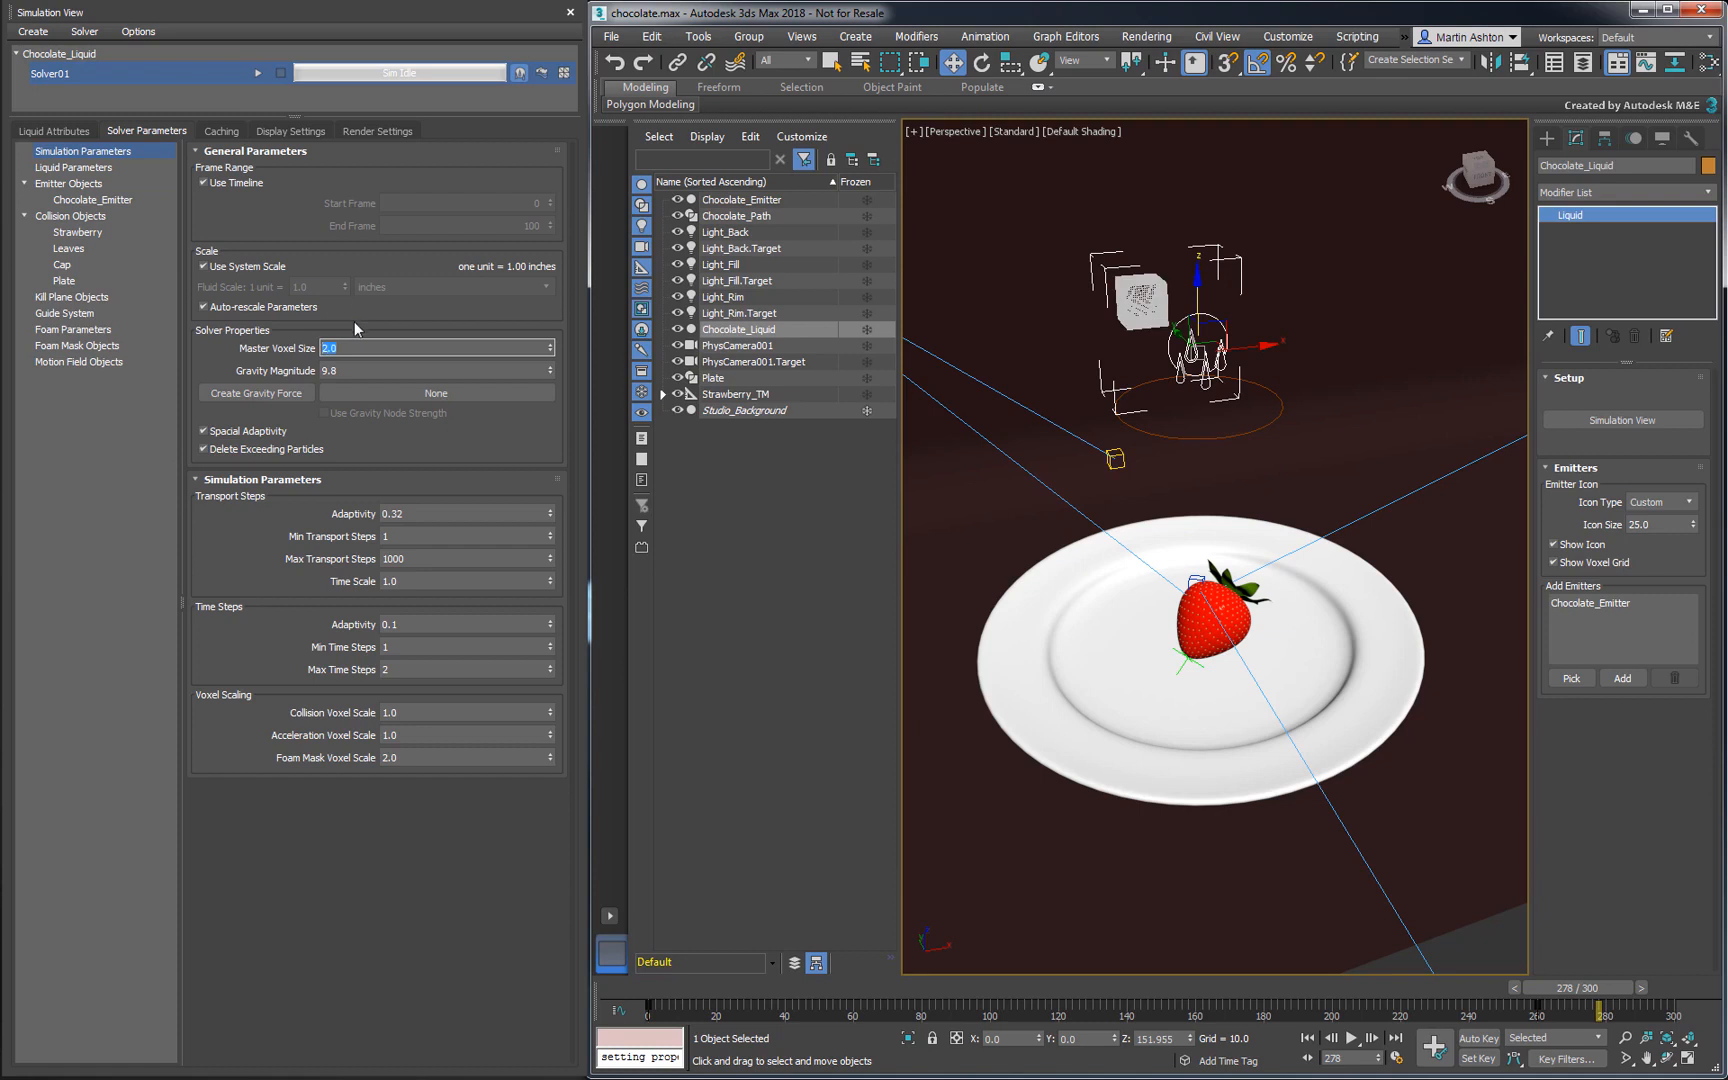
{"action": "left_click", "coordinate": [258, 73]}
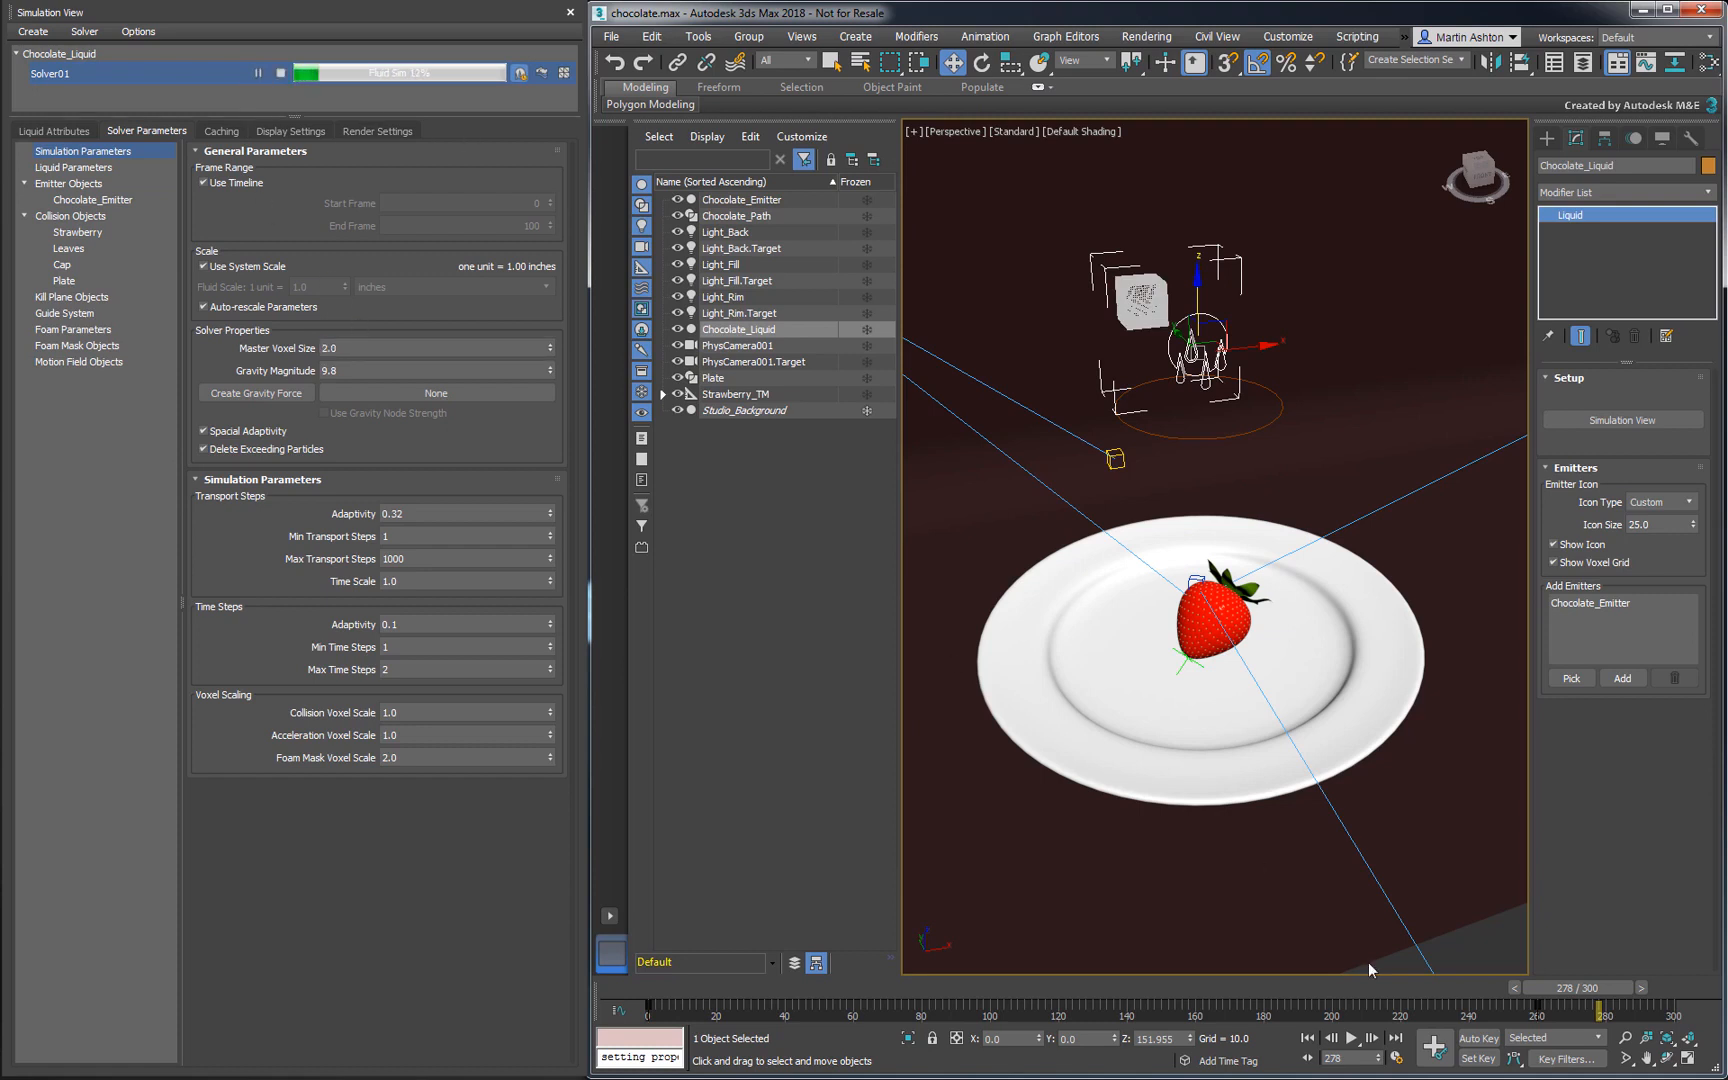
{"action": "left_click_drag", "start_coordinate": [1368, 988], "coordinate": [657, 1005]}
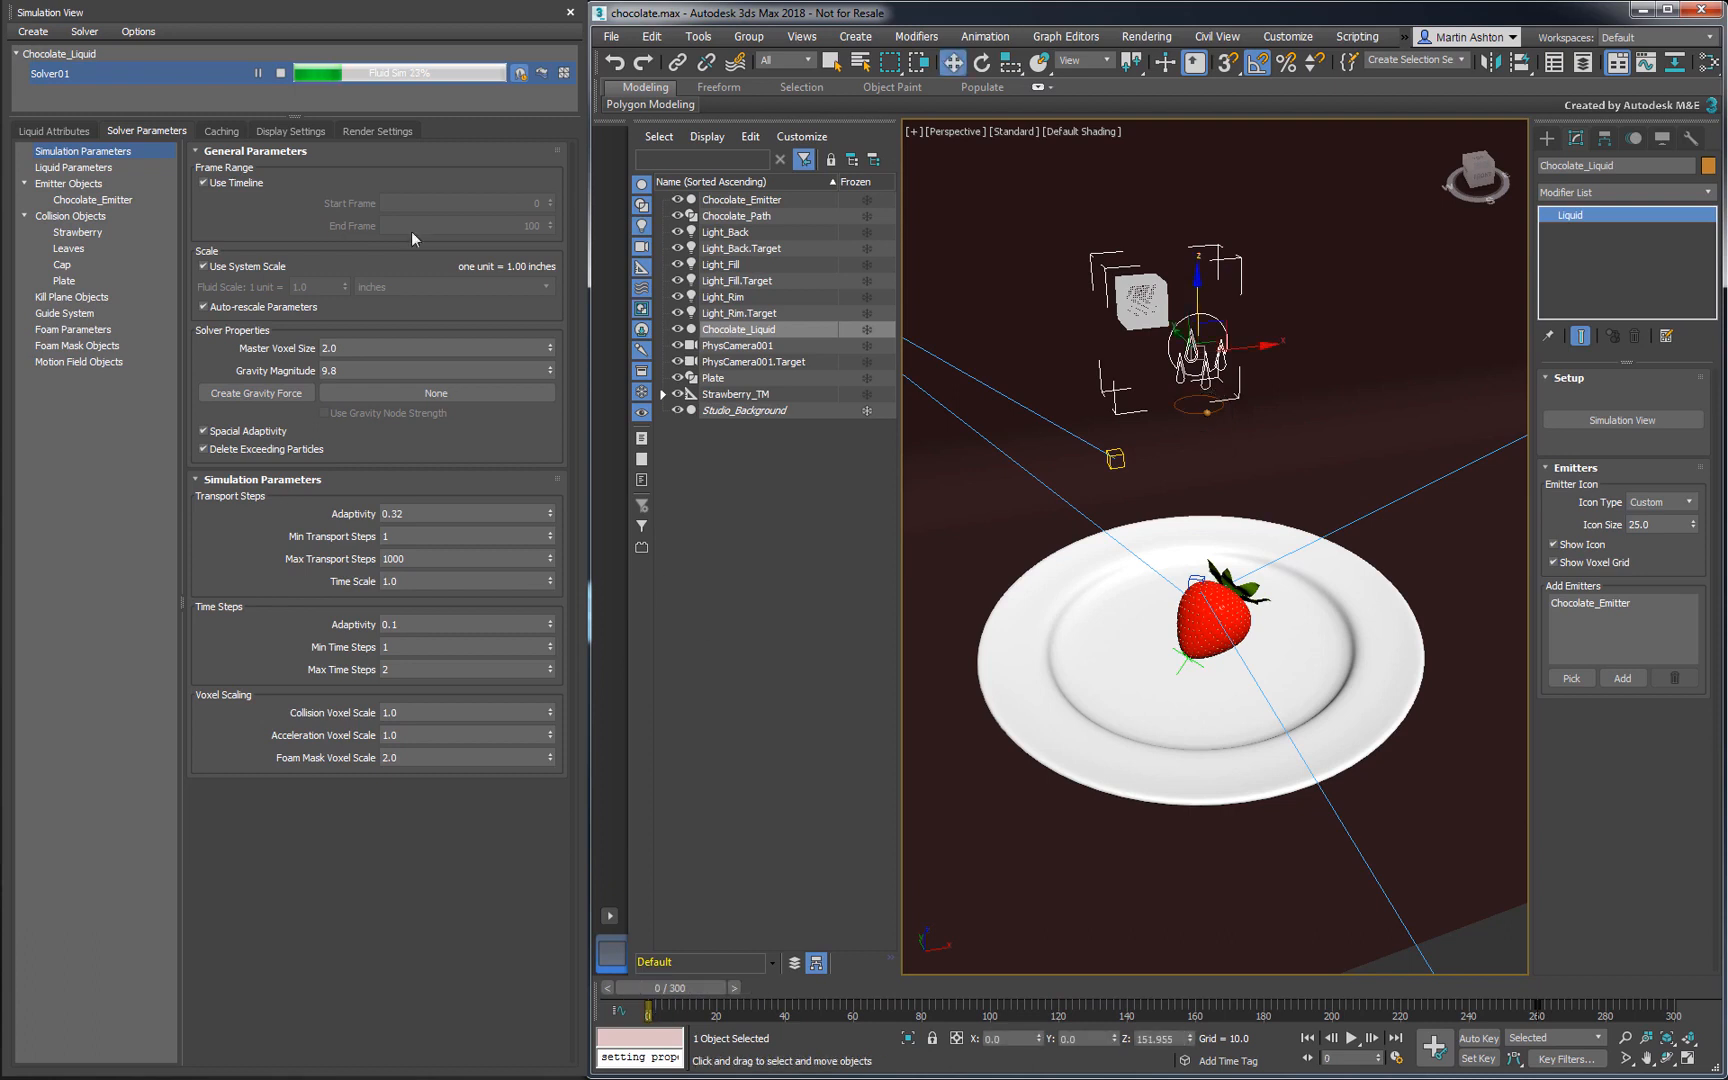
Stop the solve, set the global emitter conversion Thickness to 1.0 and restart the simulation instead of resuming it
{"action": "left_click", "coordinate": [285, 76]}
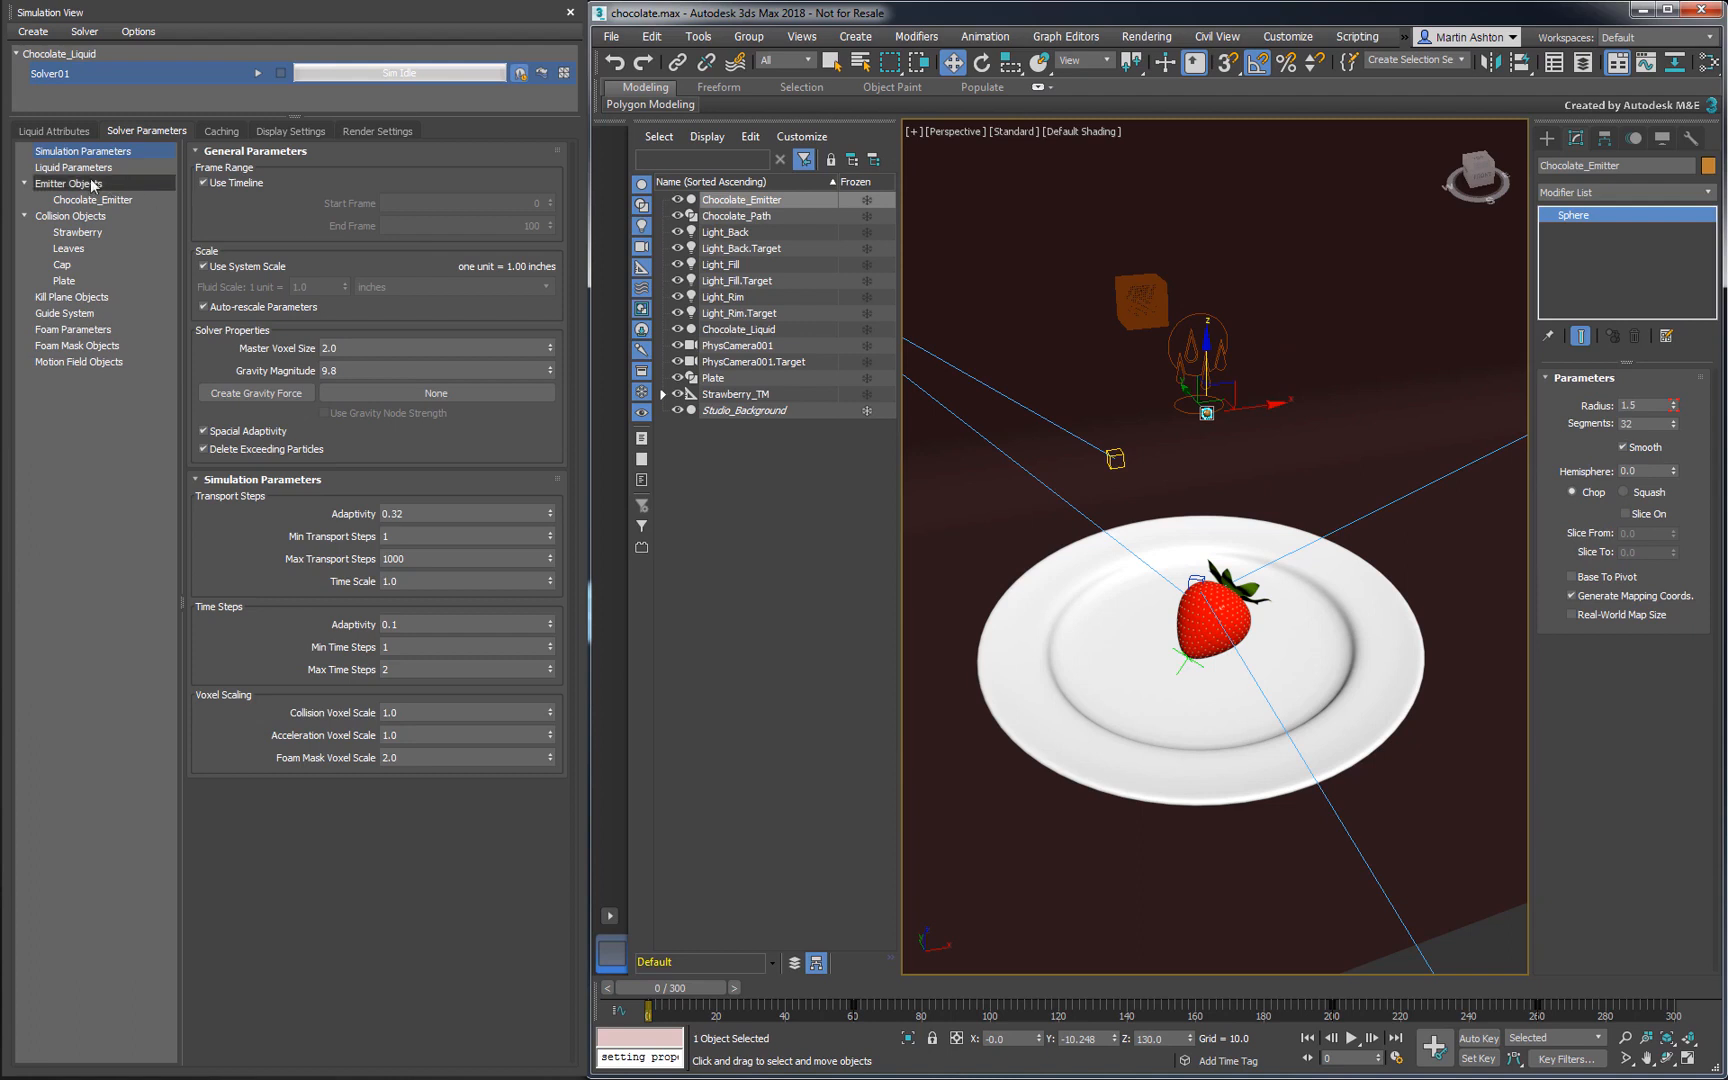
{"action": "left_click", "coordinate": [91, 182]}
{"action": "left_click_drag", "start_coordinate": [370, 488], "coordinate": [246, 491]}
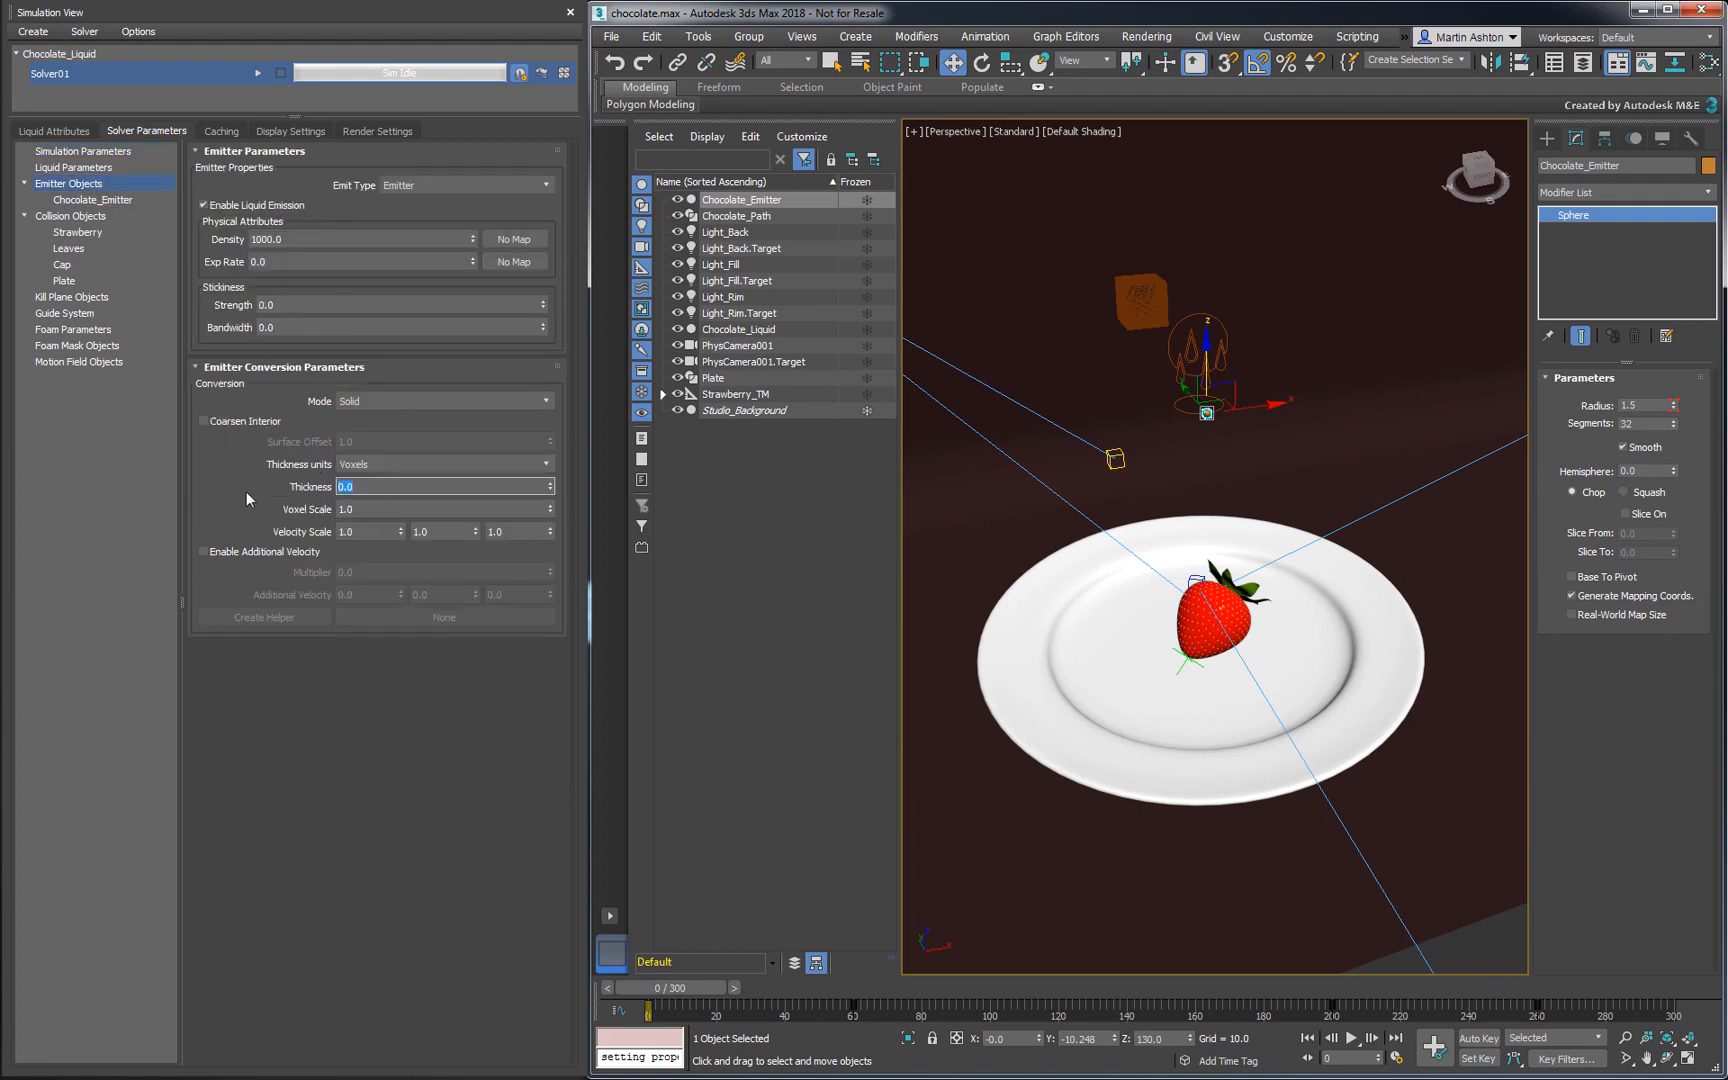
{"action": "type", "text": "1"}
{"action": "key", "text": "Return"}
{"action": "left_click", "coordinate": [258, 73]}
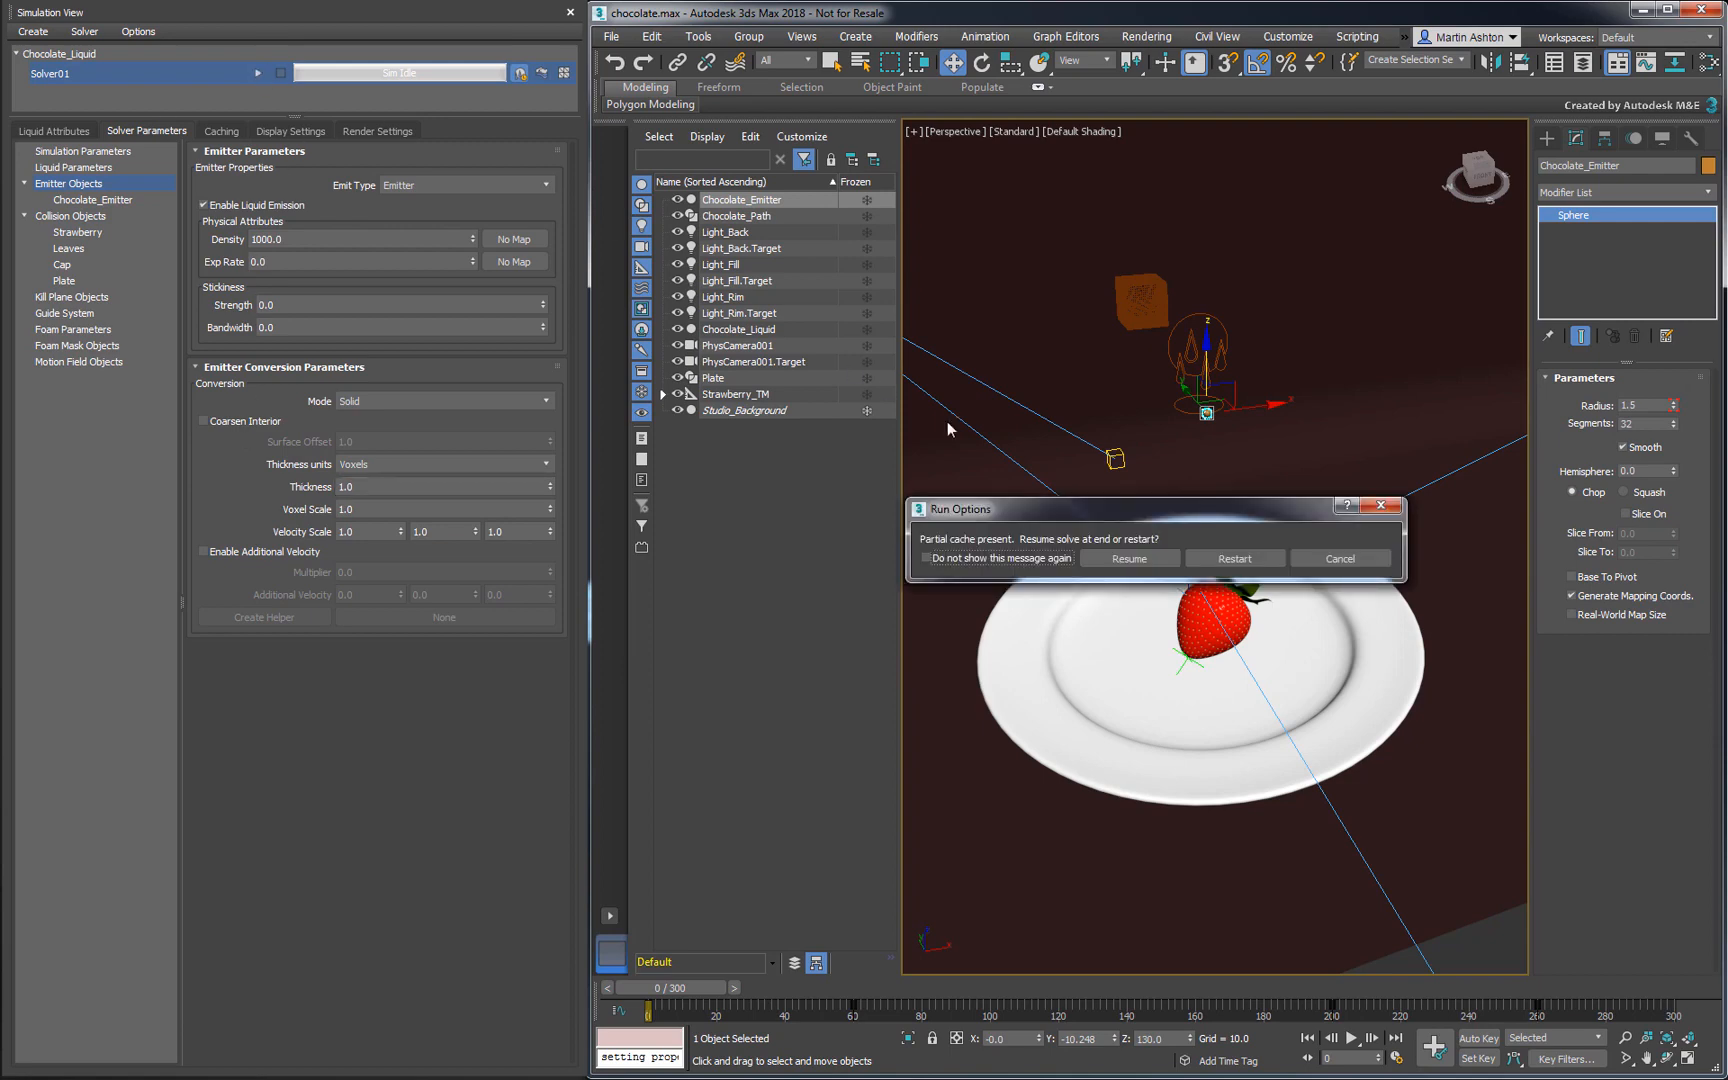
{"action": "left_click", "coordinate": [1225, 556]}
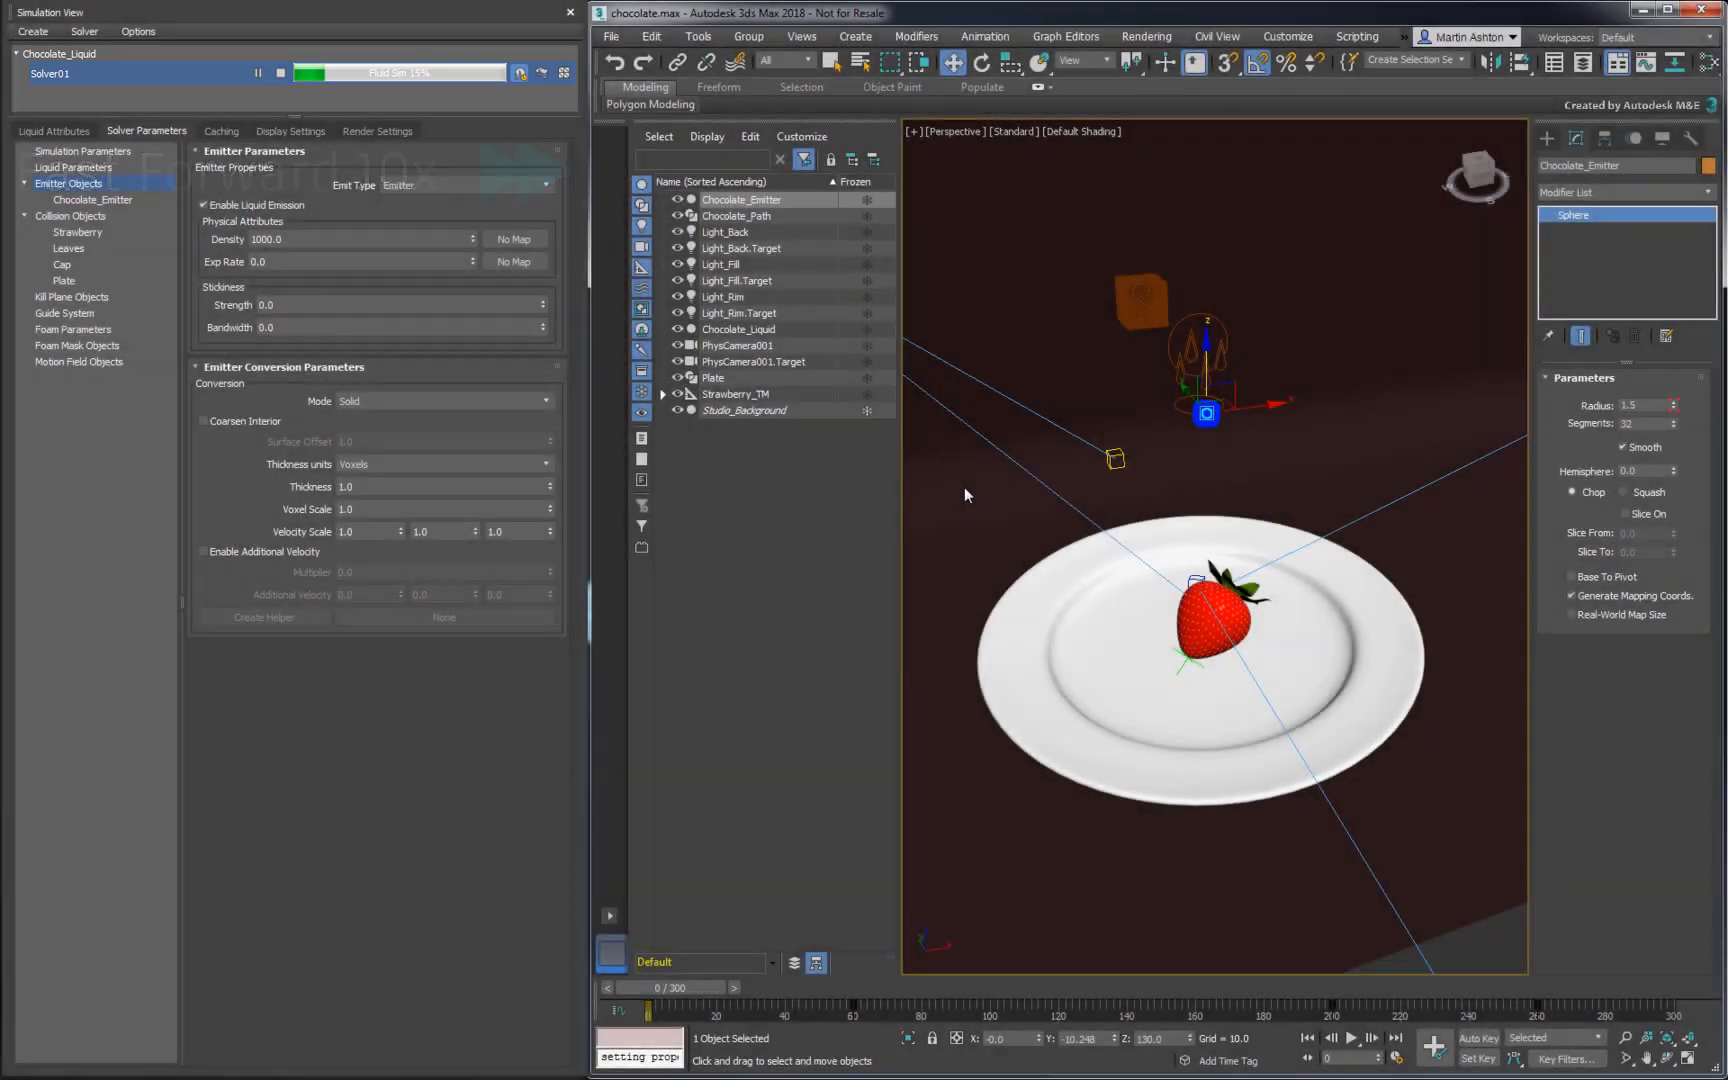
Move the timeline to frame 40 to view the liquid particles and stop the running solve
{"action": "left_click_drag", "start_coordinate": [656, 989], "coordinate": [783, 998]}
{"action": "key", "text": "w"}
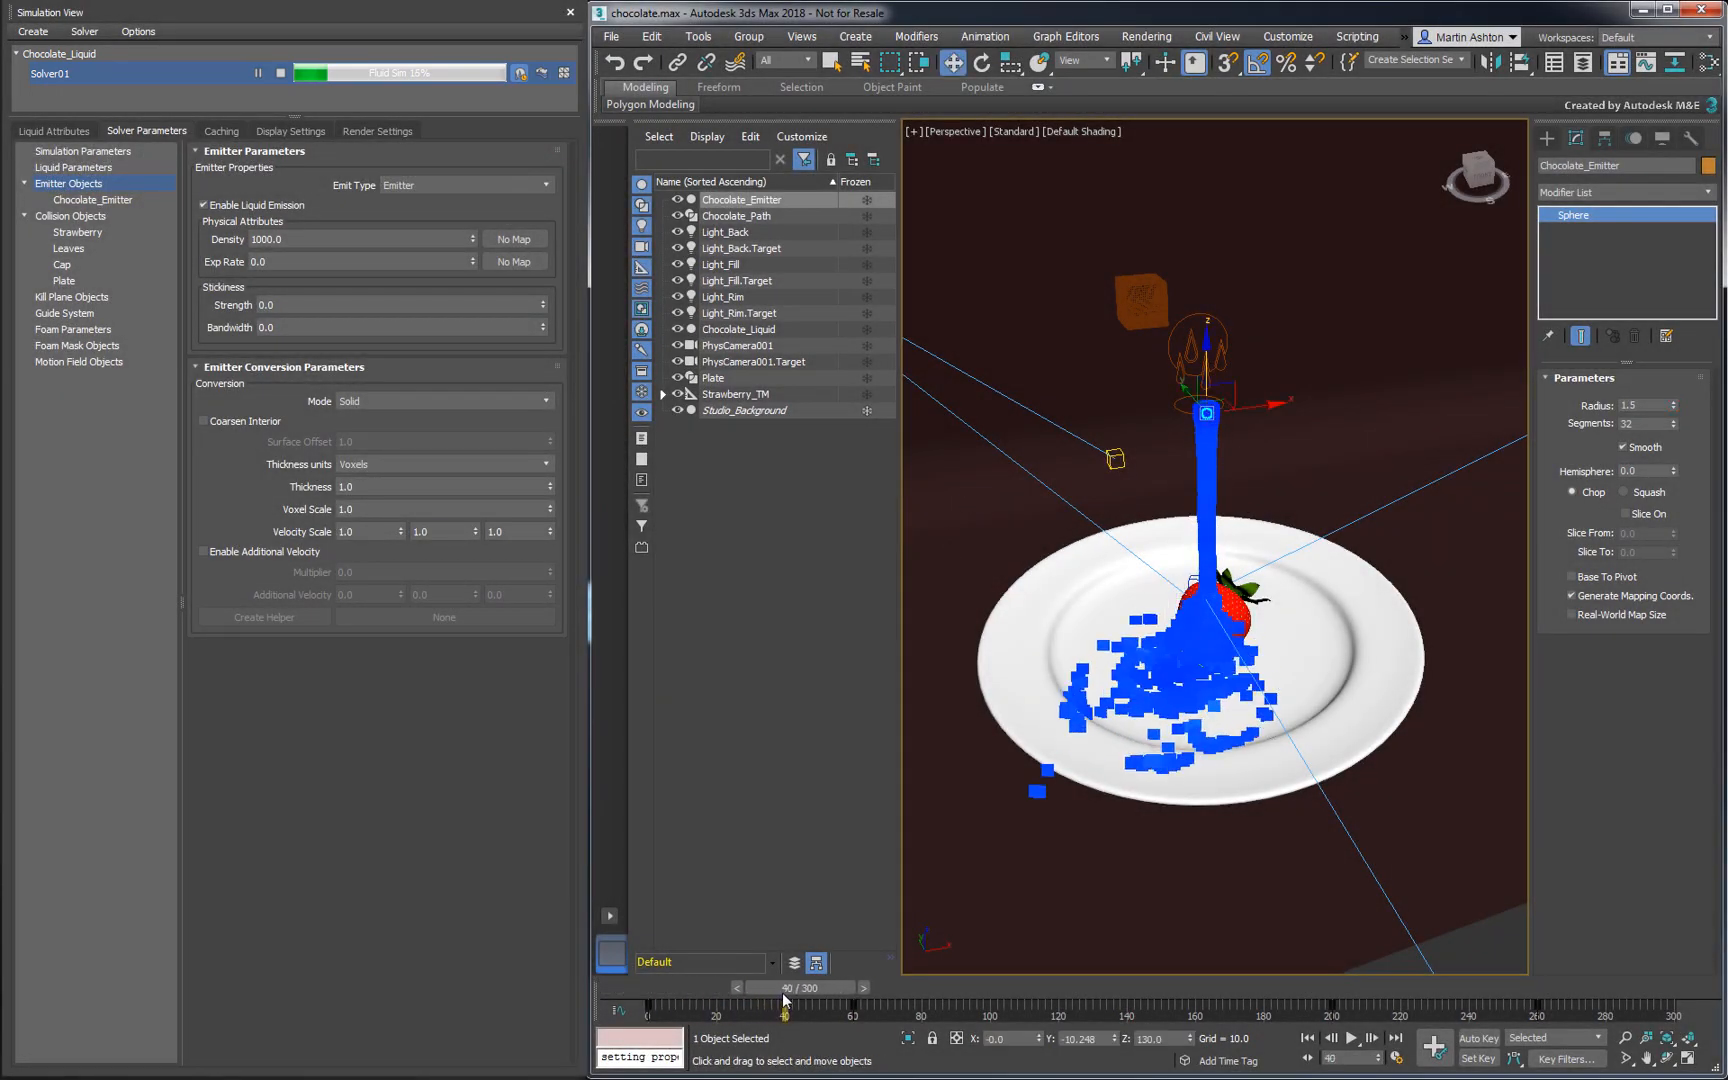
{"action": "left_click", "coordinate": [281, 74]}
Set the liquid's viewport display type to Plane with a particle size of 0.1
{"action": "left_click", "coordinate": [287, 131]}
{"action": "left_click", "coordinate": [325, 168]}
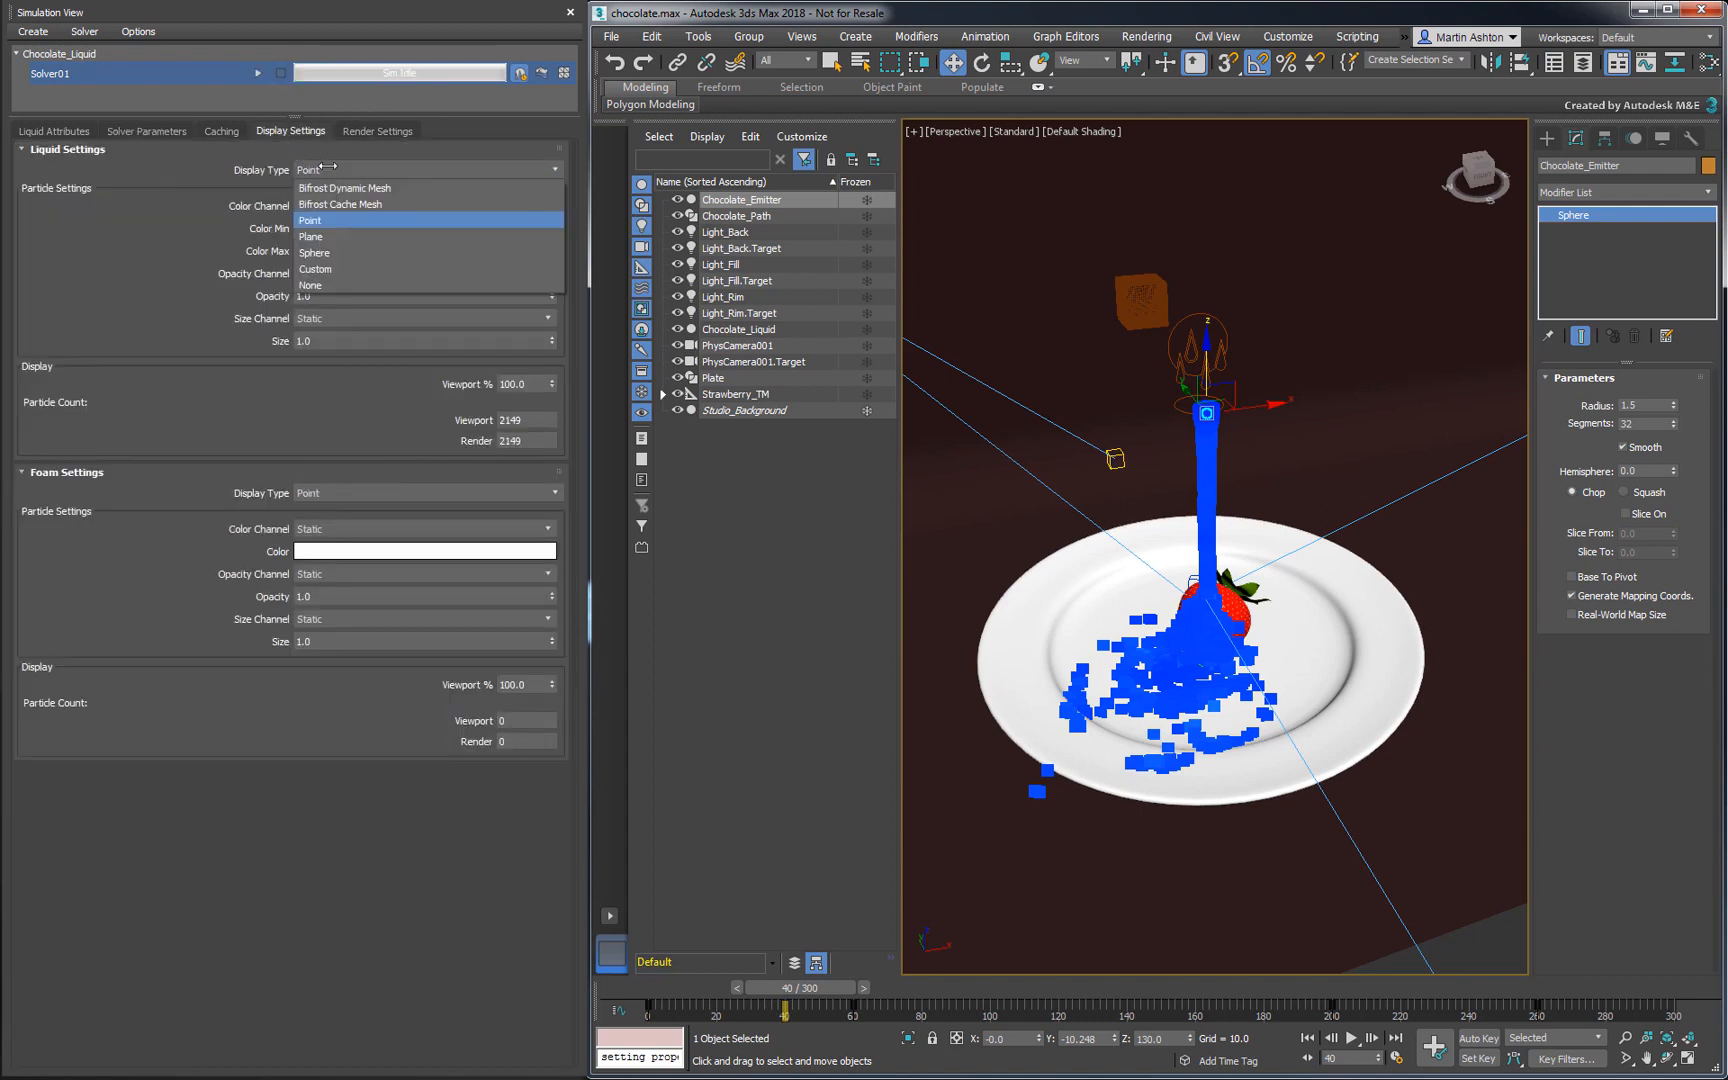
{"action": "left_click", "coordinate": [351, 236]}
{"action": "double_click", "coordinate": [310, 341]}
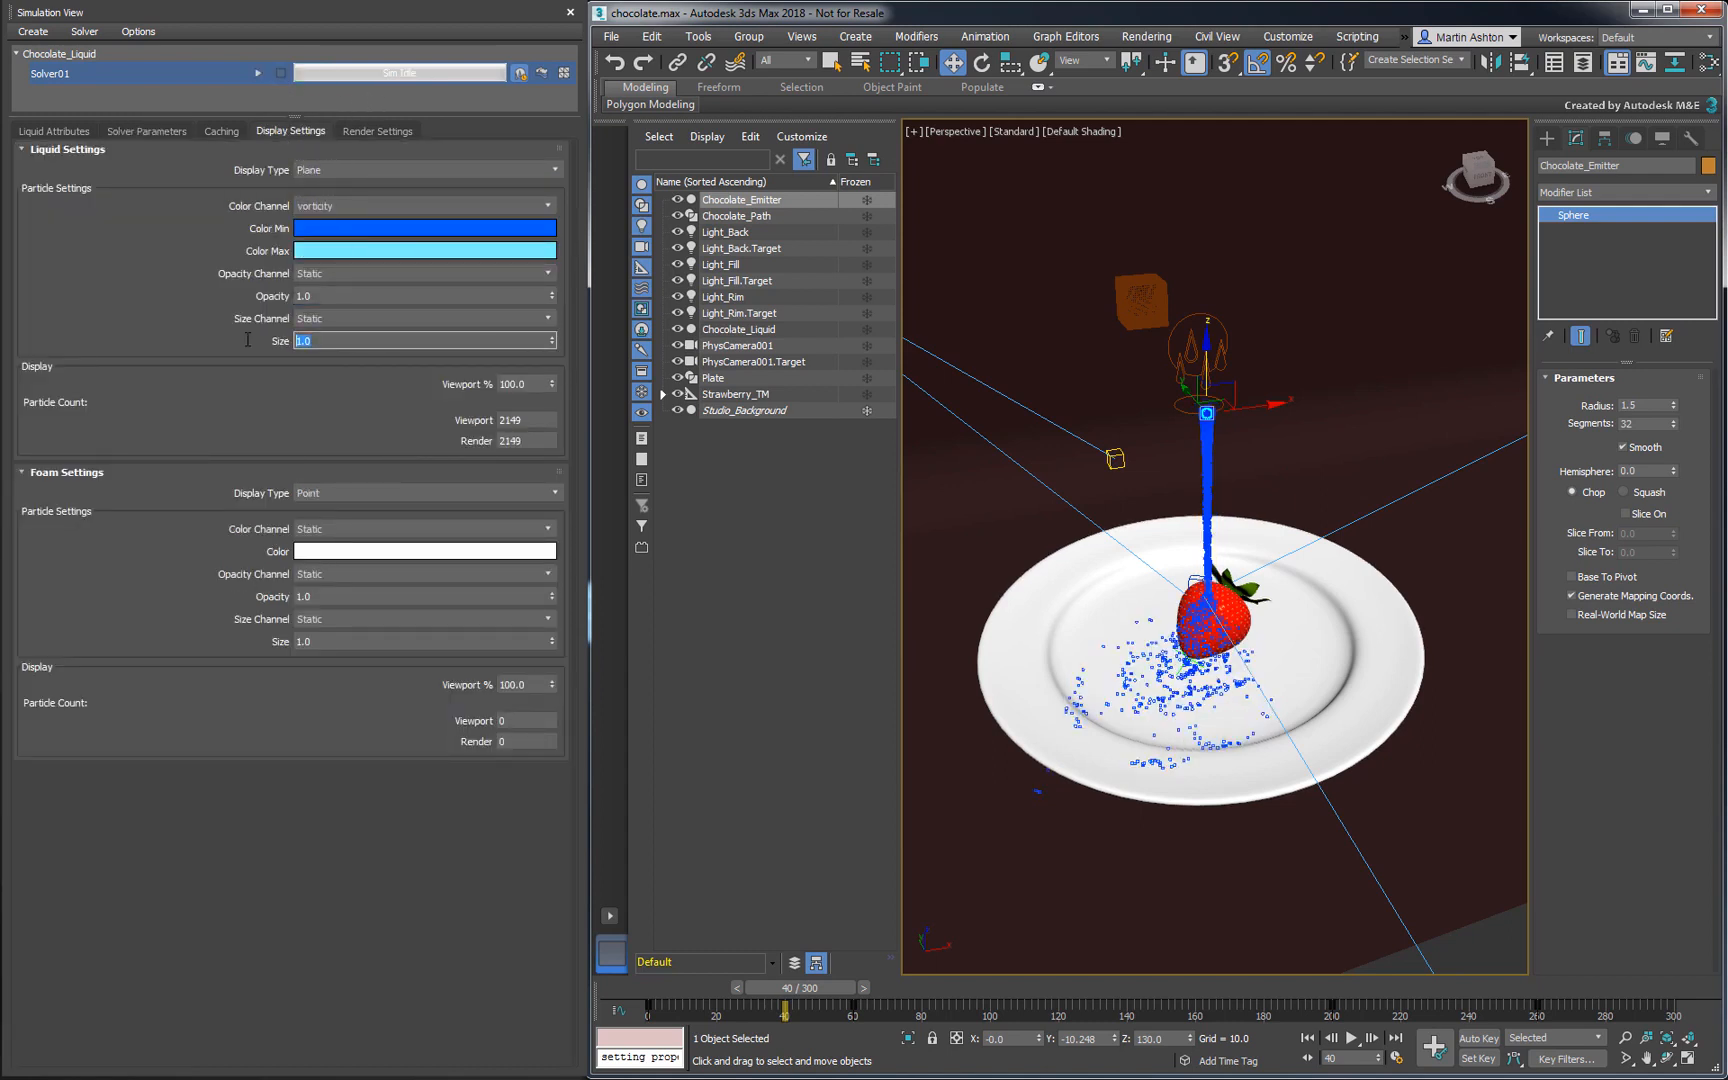
{"action": "type", "text": "0.1"}
{"action": "key", "text": "Return"}
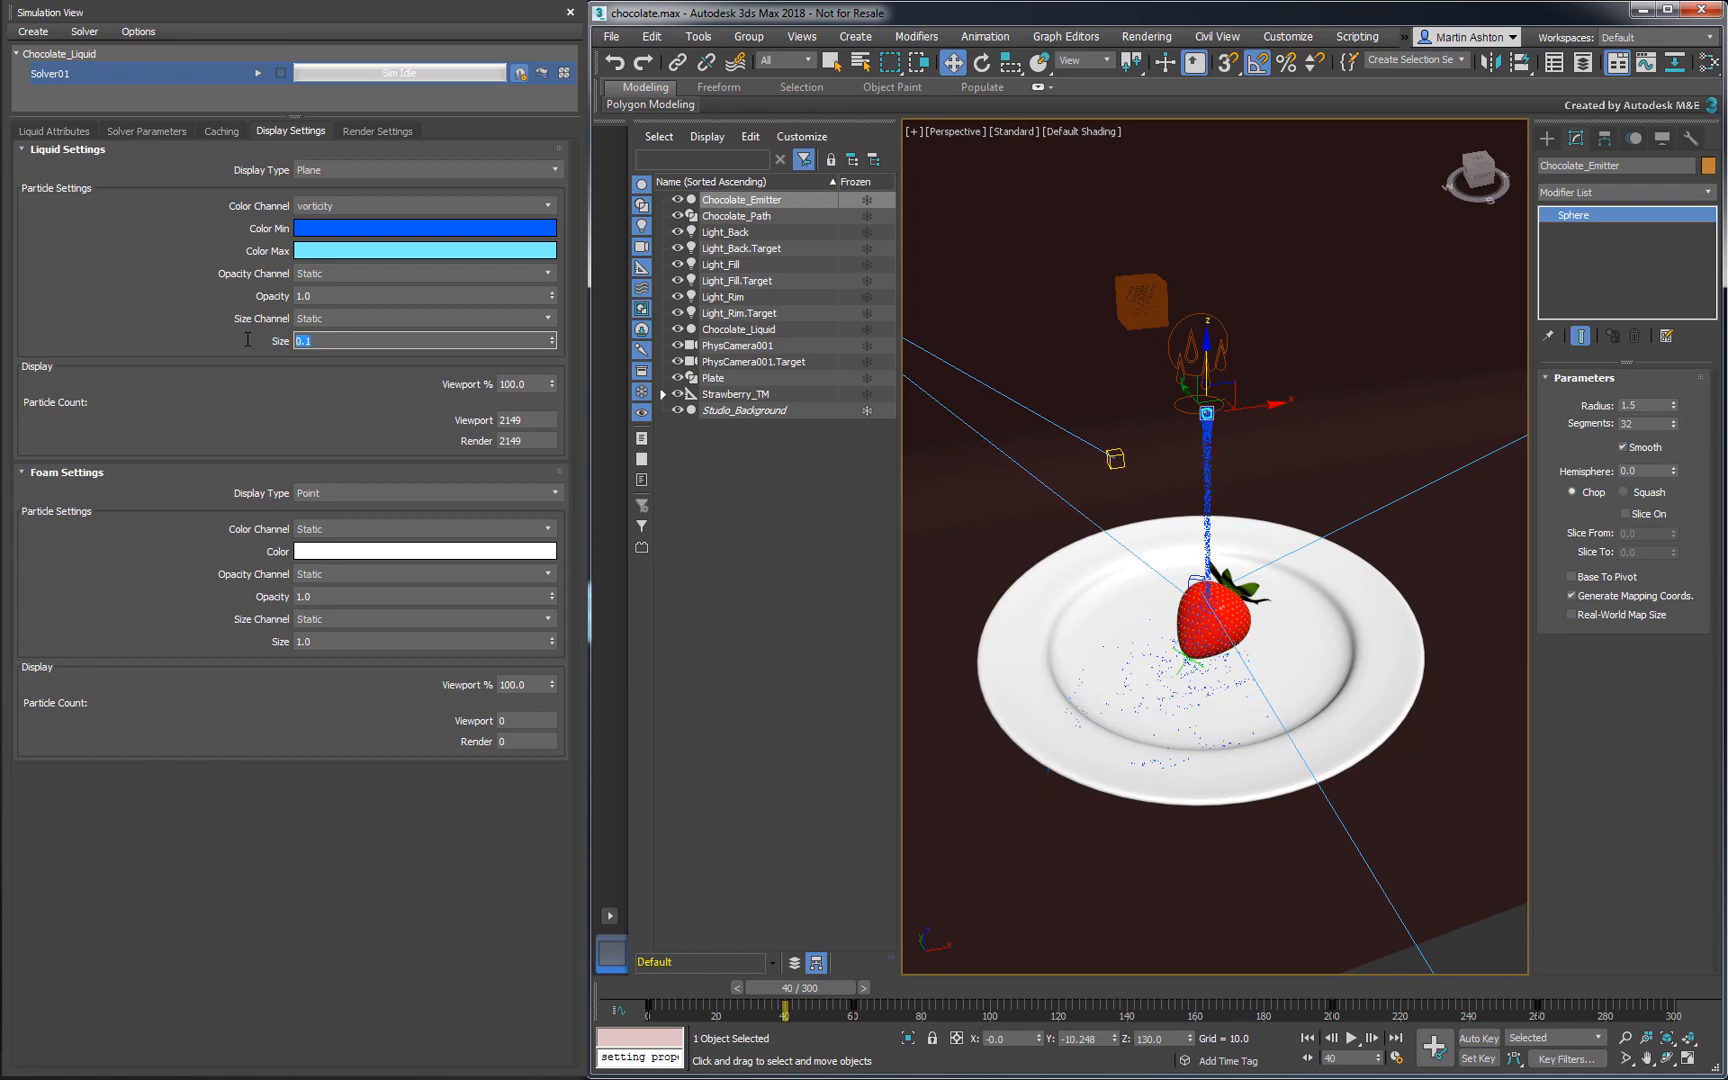
Recolor the liquid particles chocolate brown, with Color Min RGB 95, 42, 0 and Color Max RGB 209, 140, 84
{"action": "left_click", "coordinate": [335, 230]}
{"action": "left_click", "coordinate": [705, 398]}
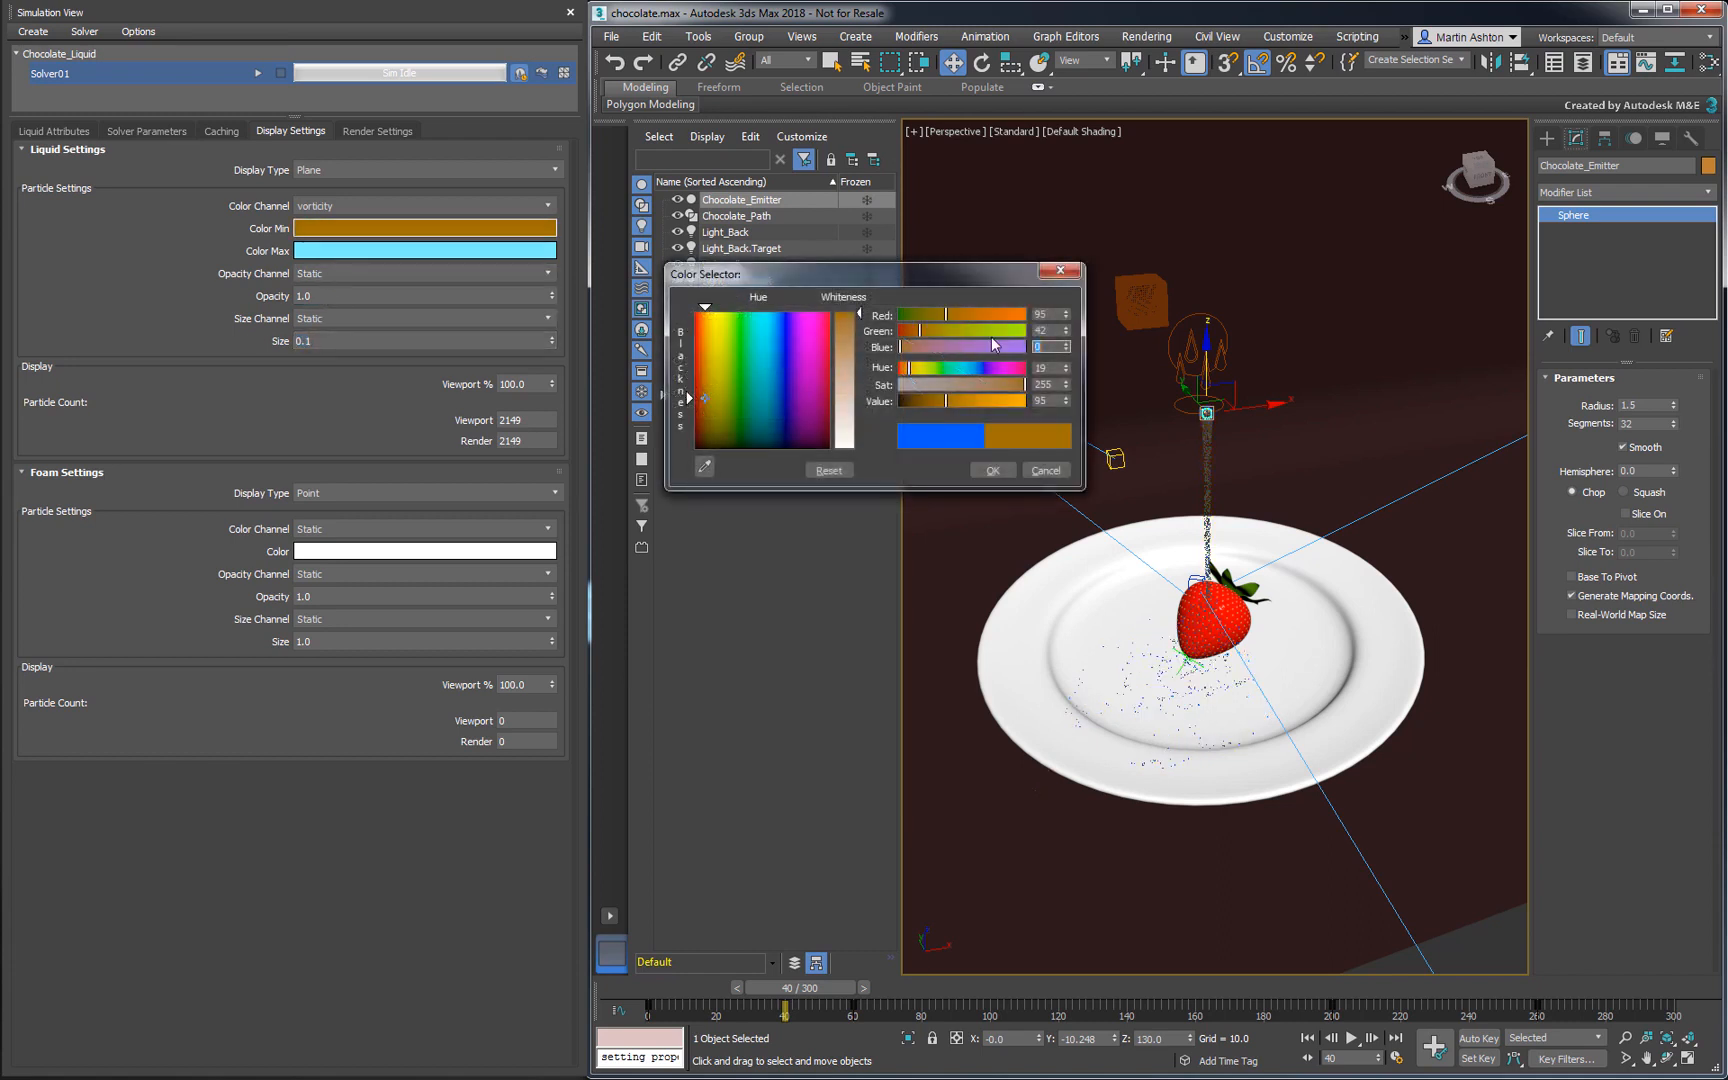
{"action": "left_click", "coordinate": [993, 470]}
{"action": "left_click", "coordinate": [465, 252]}
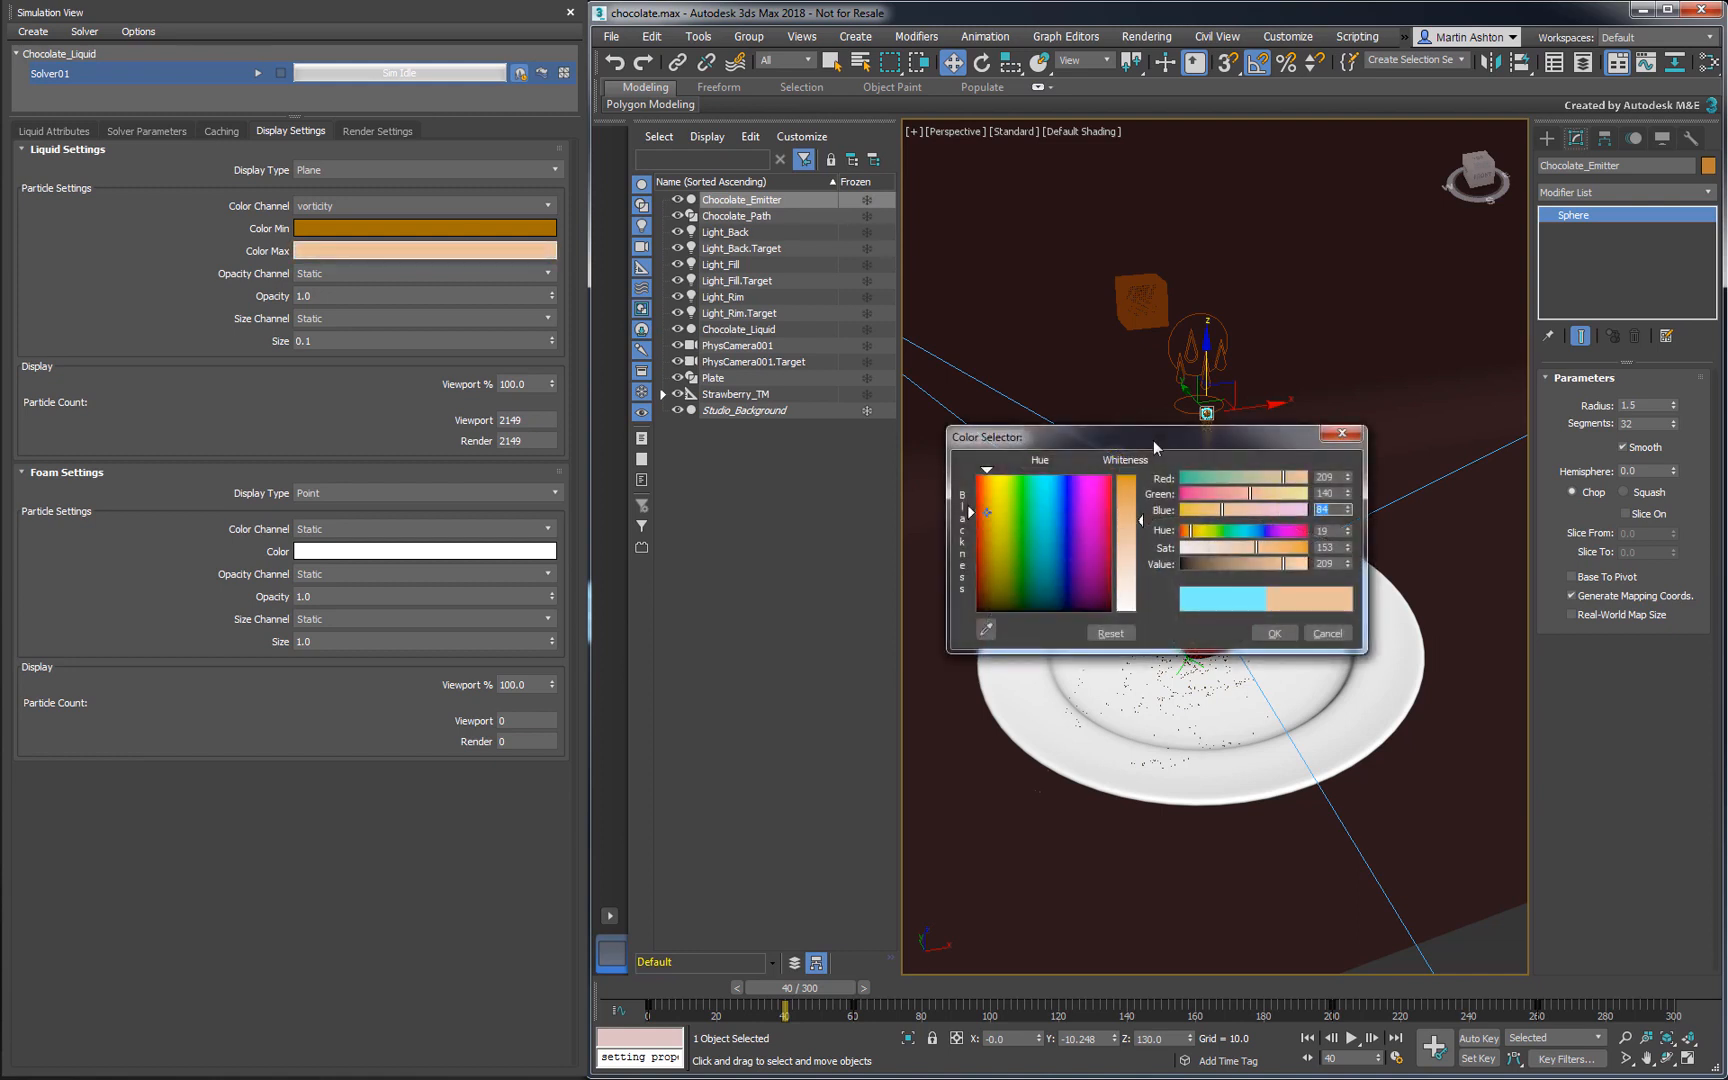
{"action": "left_click", "coordinate": [1274, 633]}
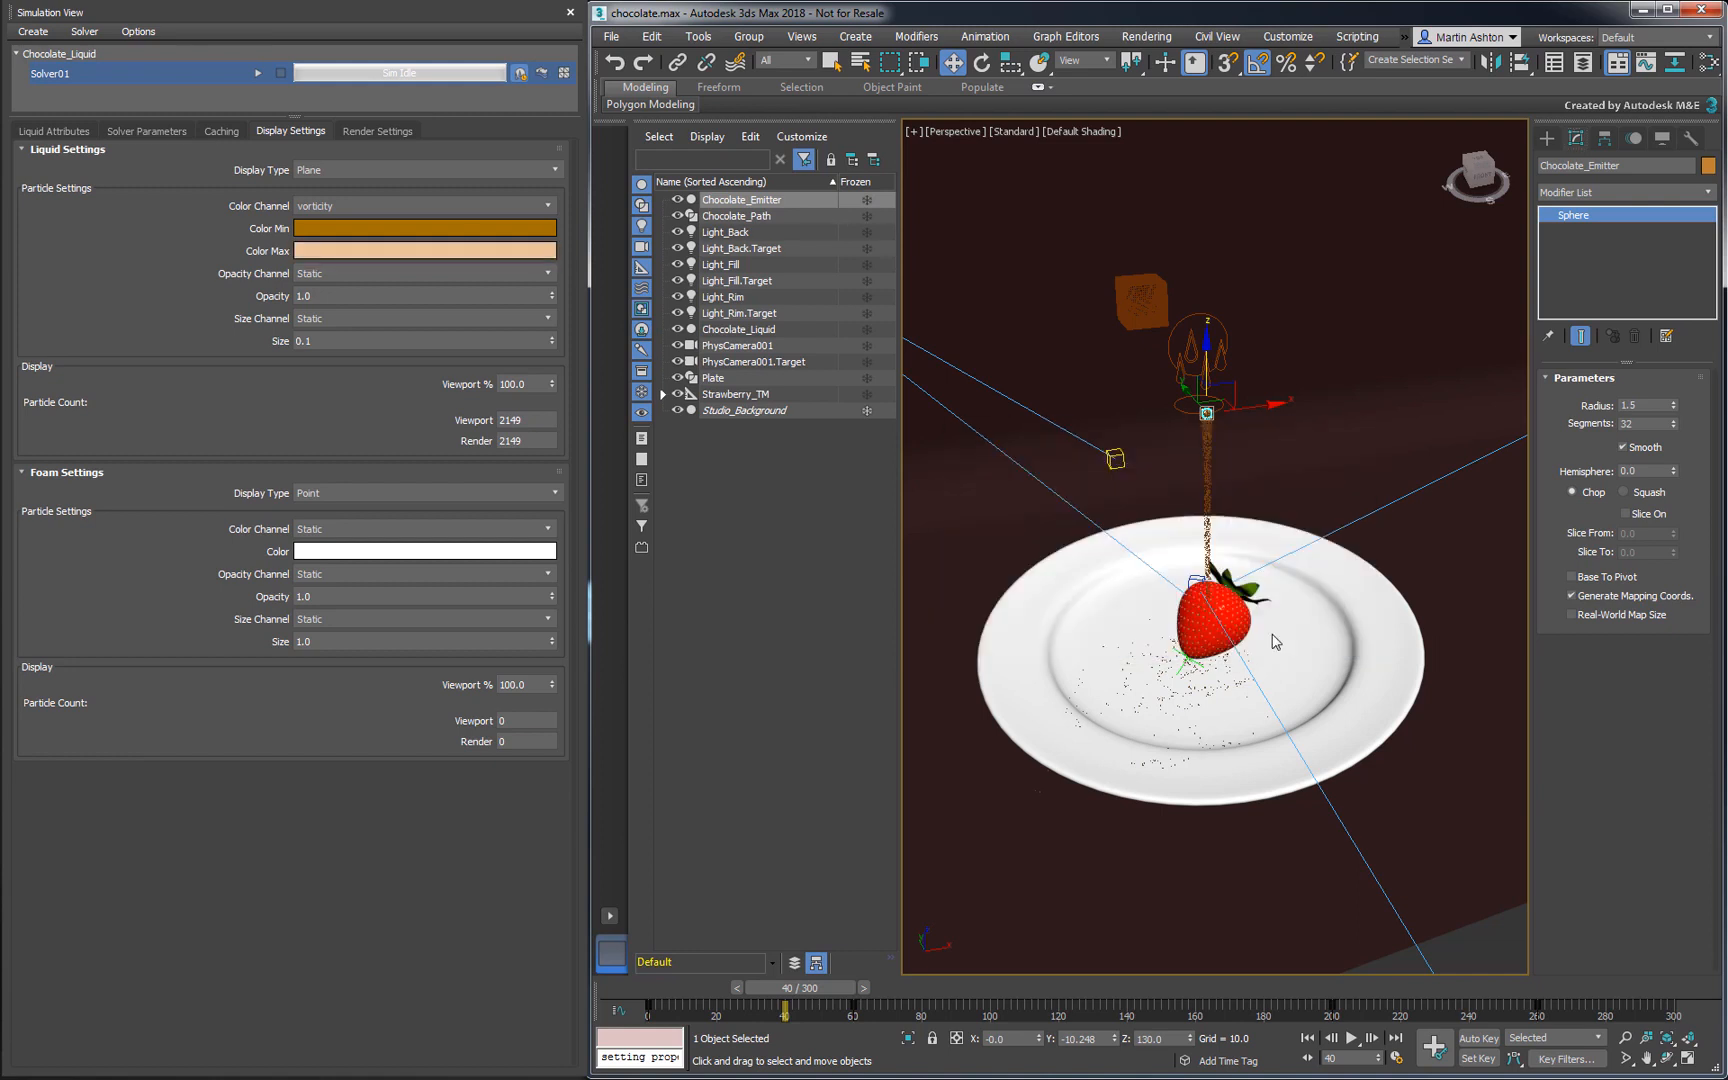
Set the liquid particle display size to 0.5 and advance the timeline to frame 42
{"action": "double_click", "coordinate": [420, 341]}
{"action": "type", "text": "0.5"}
{"action": "key", "text": "Return"}
{"action": "mouse_move", "coordinate": [795, 988]}
{"action": "left_mouse_down"}
{"action": "mouse_move", "coordinate": [608, 990]}
{"action": "mouse_move", "coordinate": [800, 1004]}
{"action": "left_mouse_up"}
{"action": "key", "text": "w"}
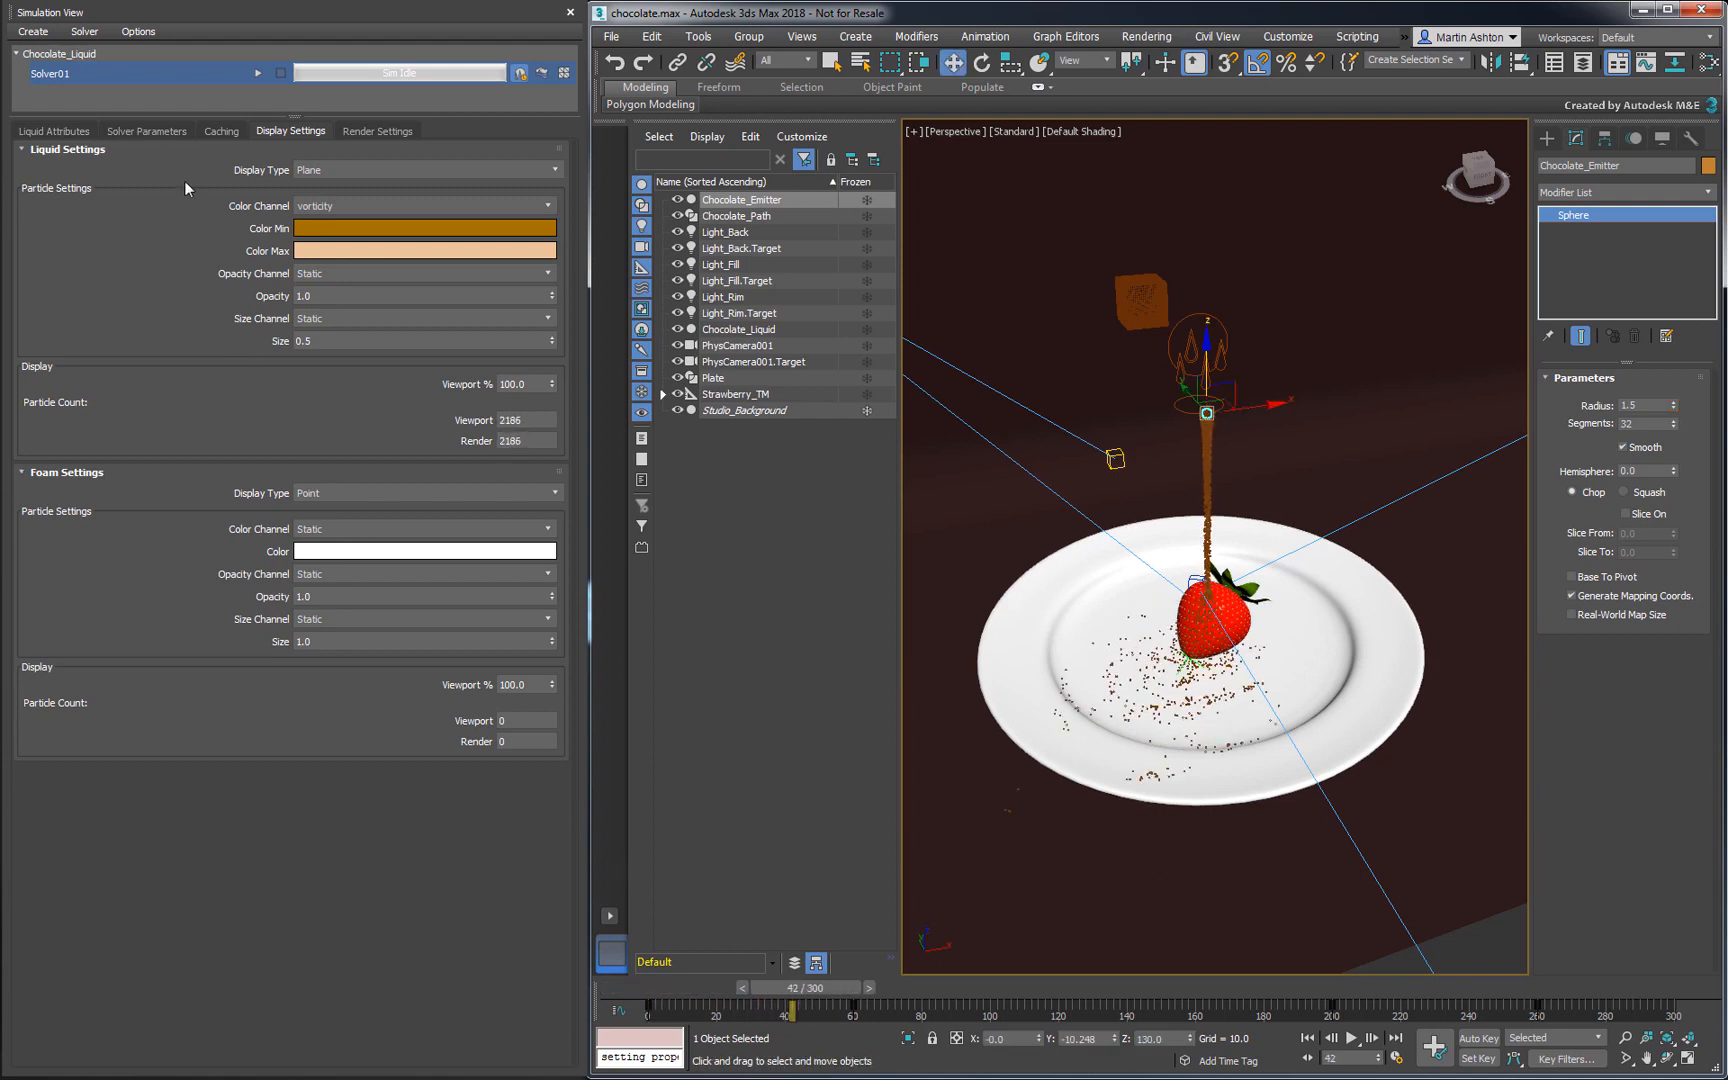
Set the solver's liquid Viscosity to 300 and restart the simulation instead of resuming it
{"action": "left_click", "coordinate": [162, 131]}
{"action": "left_click", "coordinate": [134, 167]}
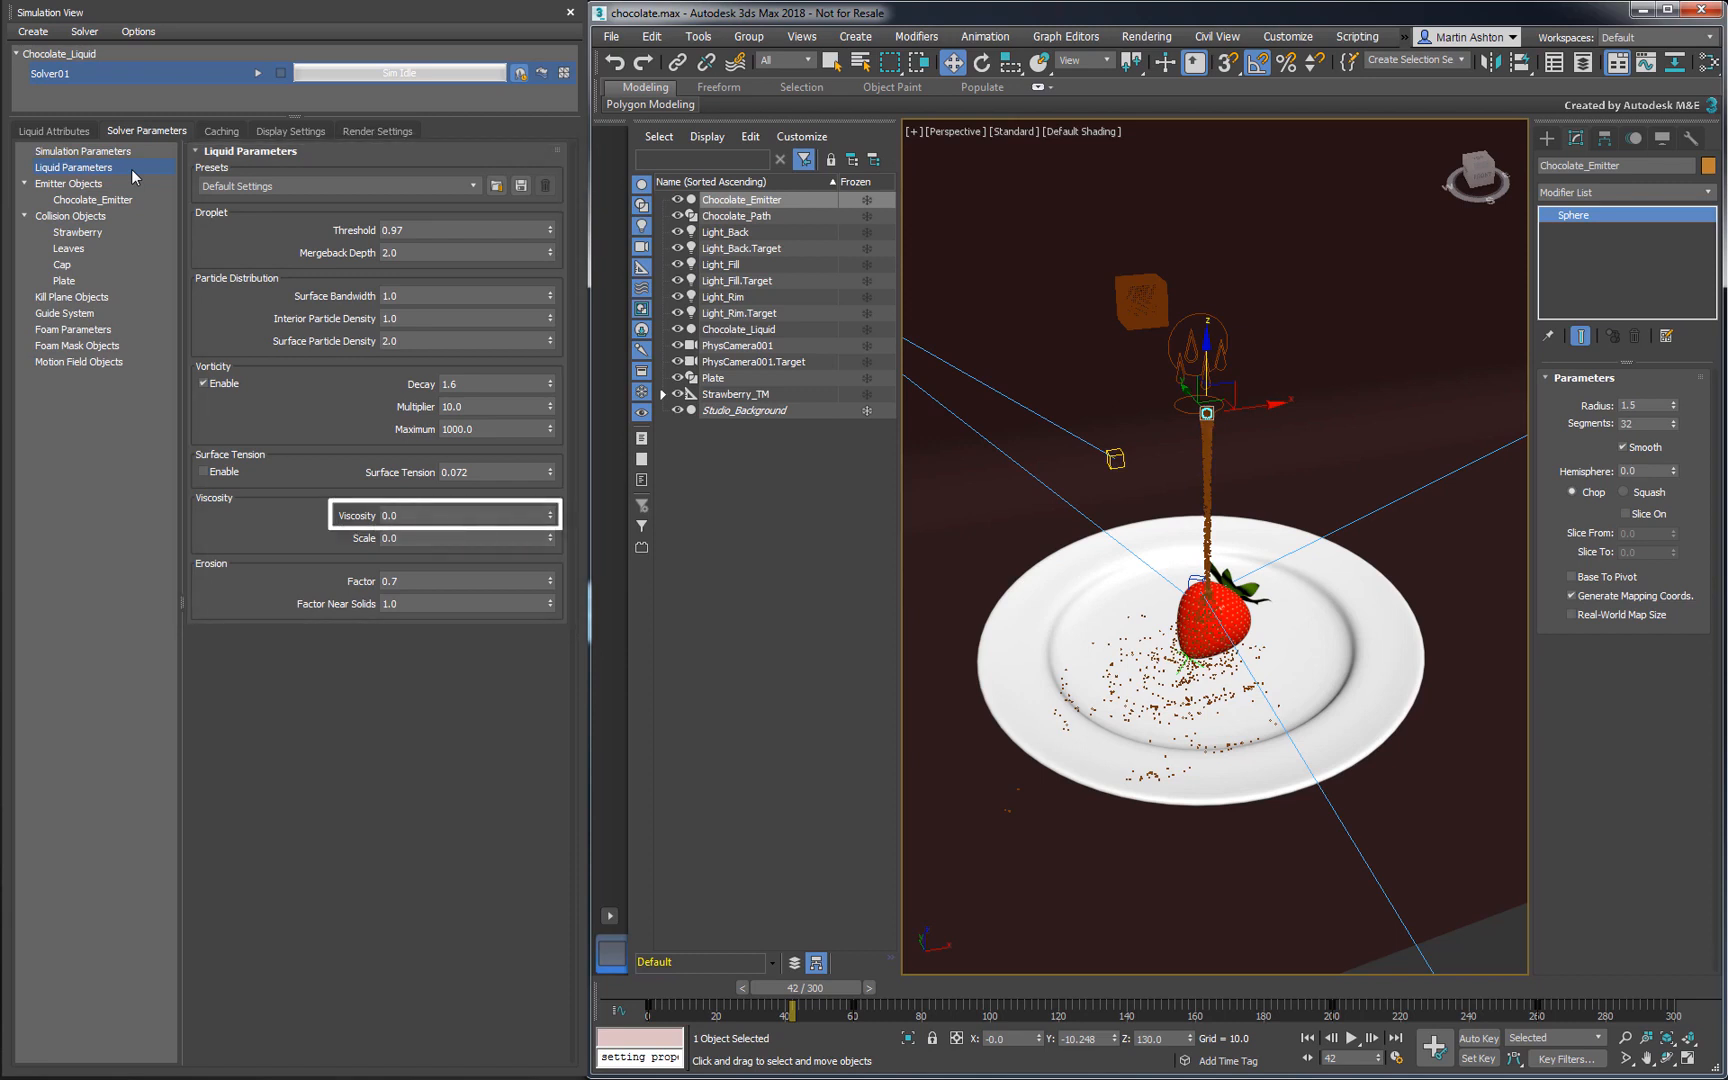
{"action": "double_click", "coordinate": [390, 516]}
{"action": "type", "text": "300"}
{"action": "key", "text": "Return"}
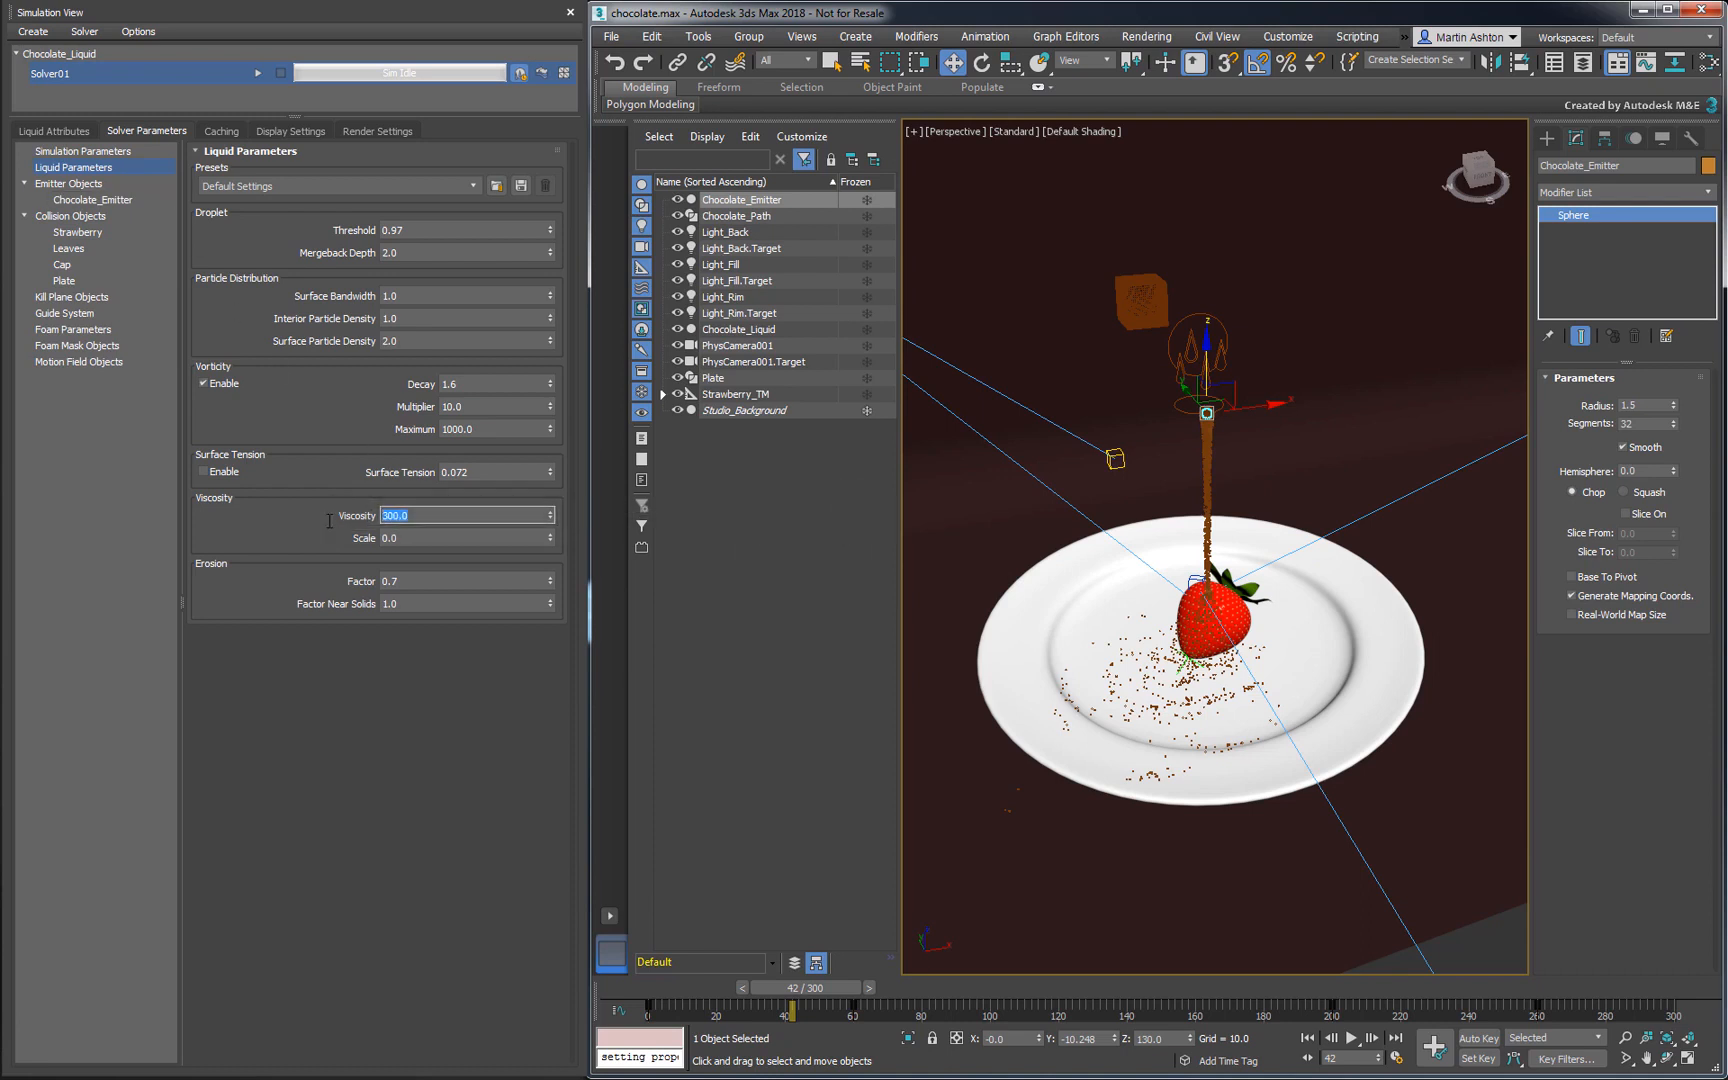
{"action": "left_click", "coordinate": [256, 69]}
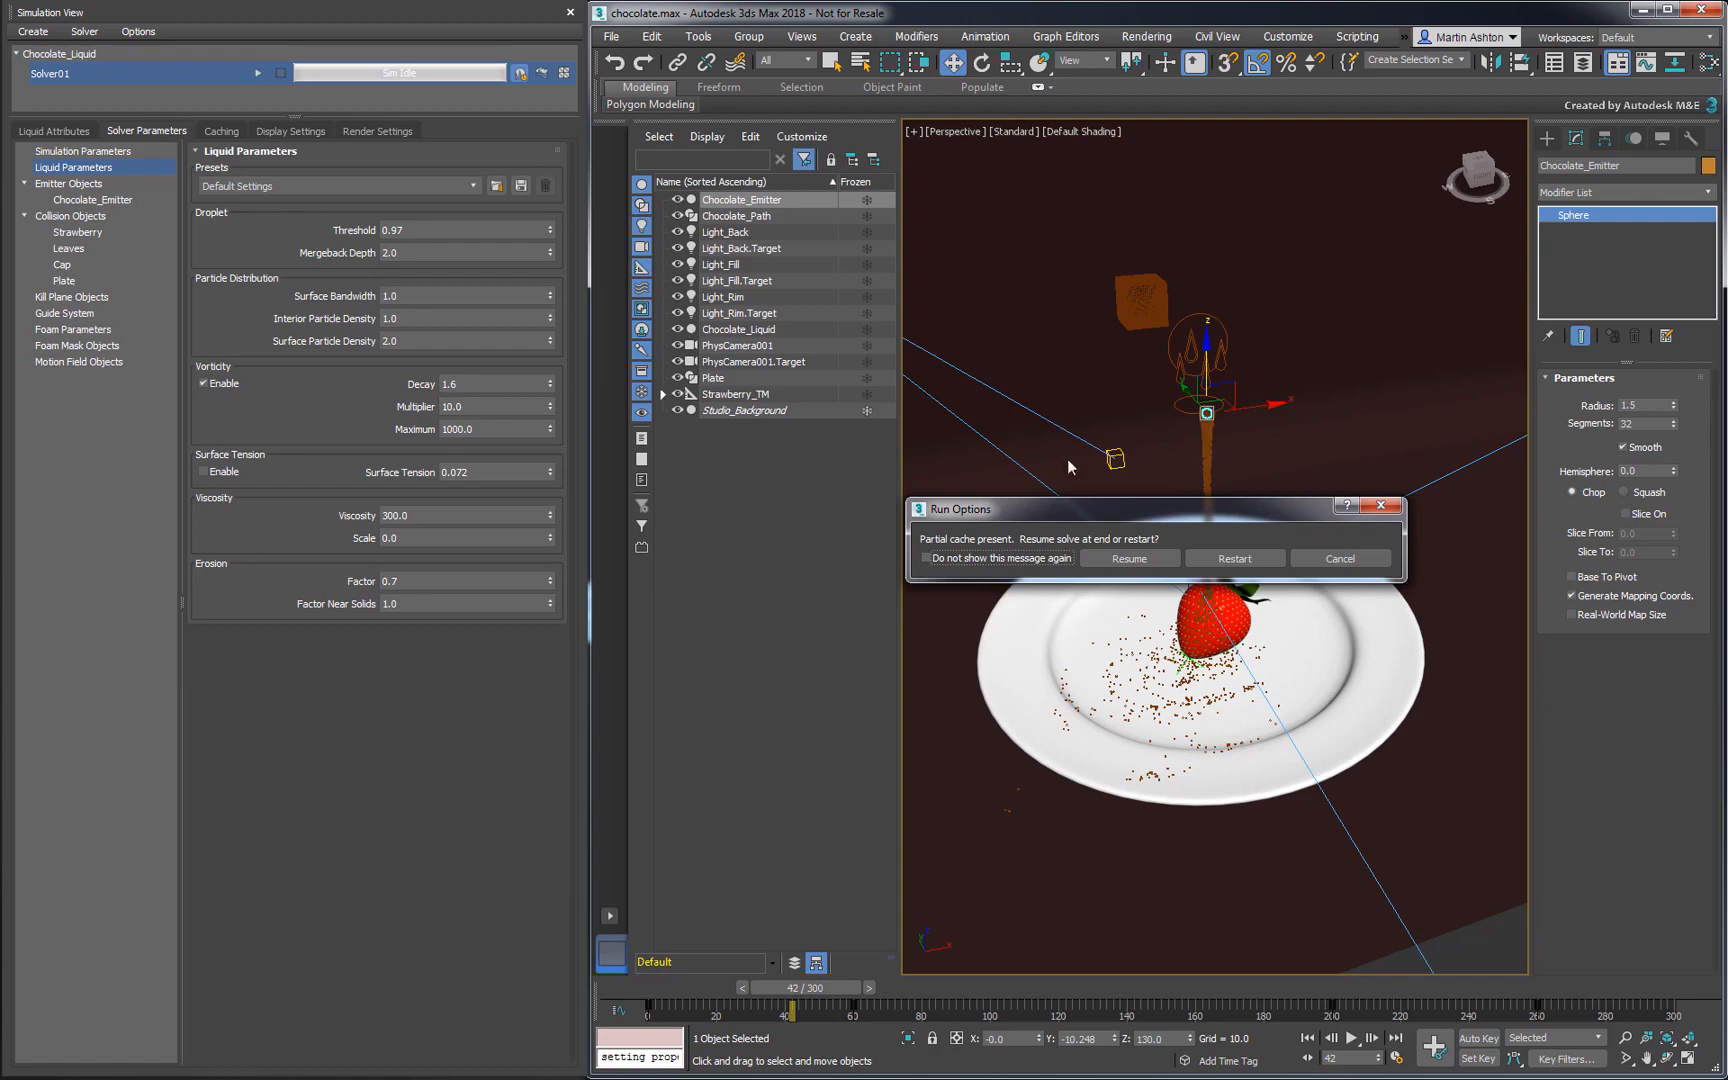
{"action": "left_click", "coordinate": [1236, 560]}
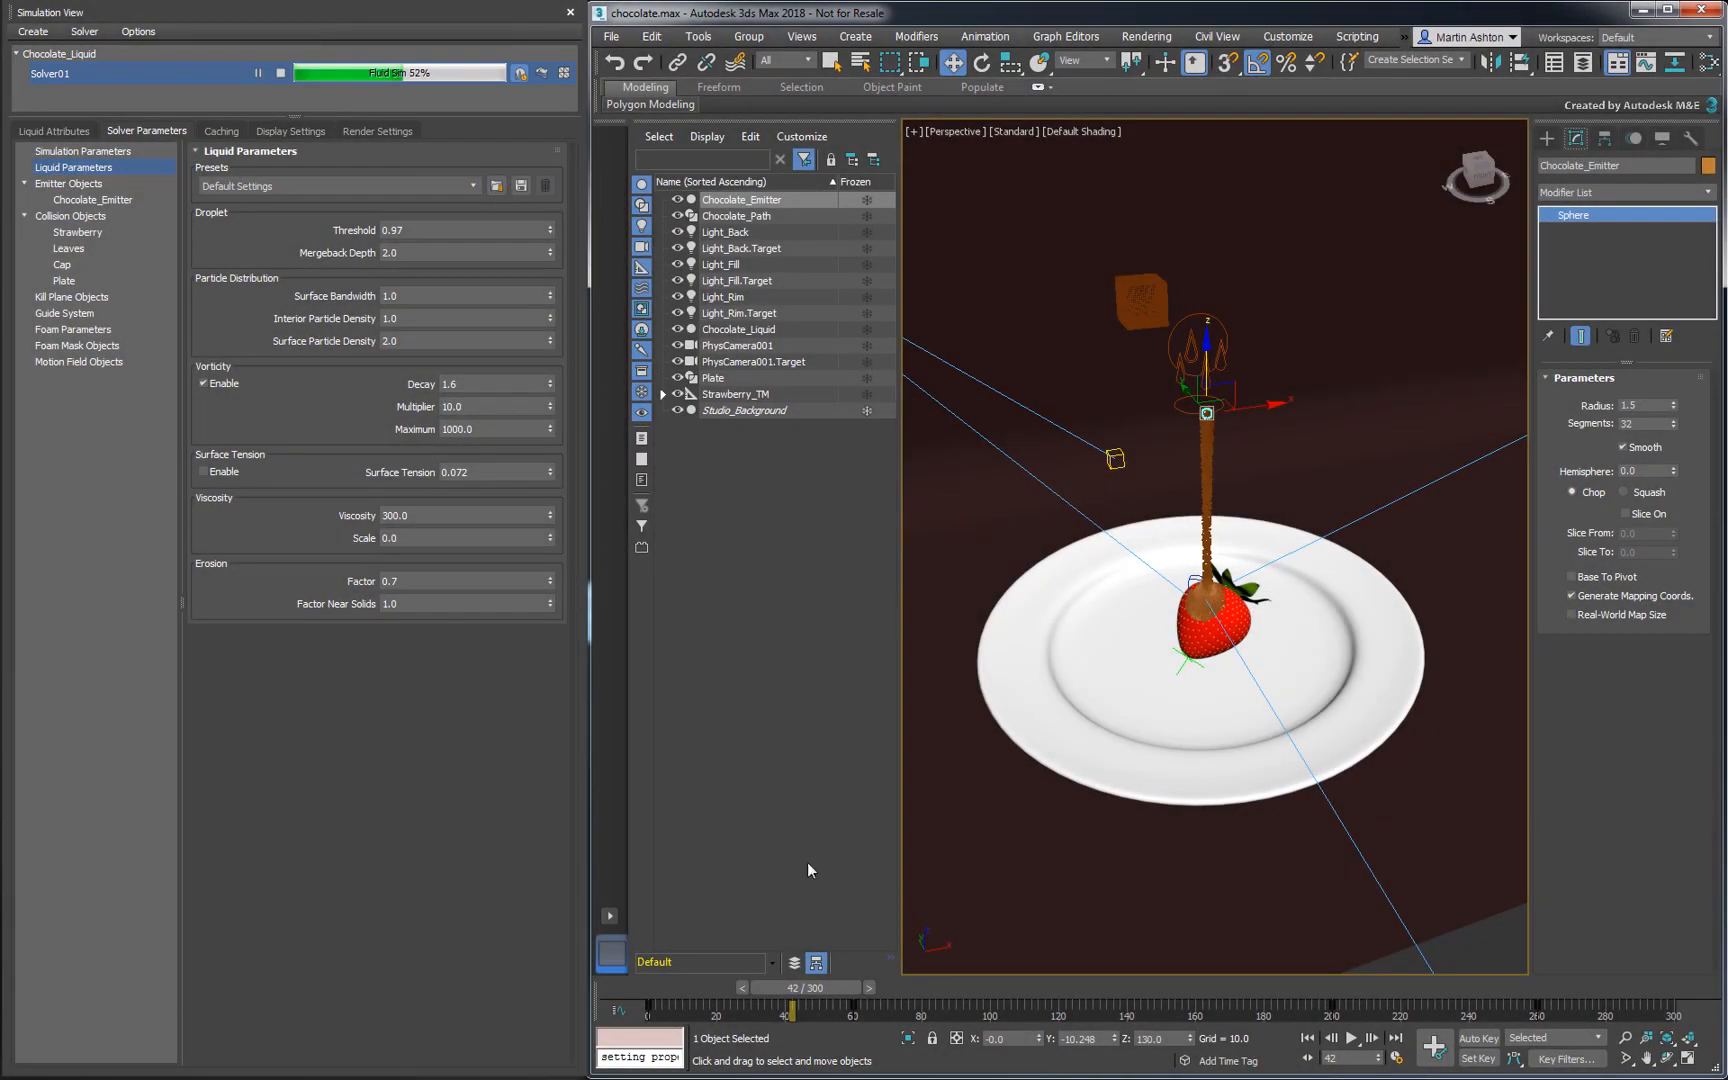
Switch the liquid's display type to Bifrost Dynamic Mesh at frame 153 and inspect the mesh on the neighbouring frames
{"action": "left_click_drag", "start_coordinate": [793, 992], "coordinate": [1168, 1018]}
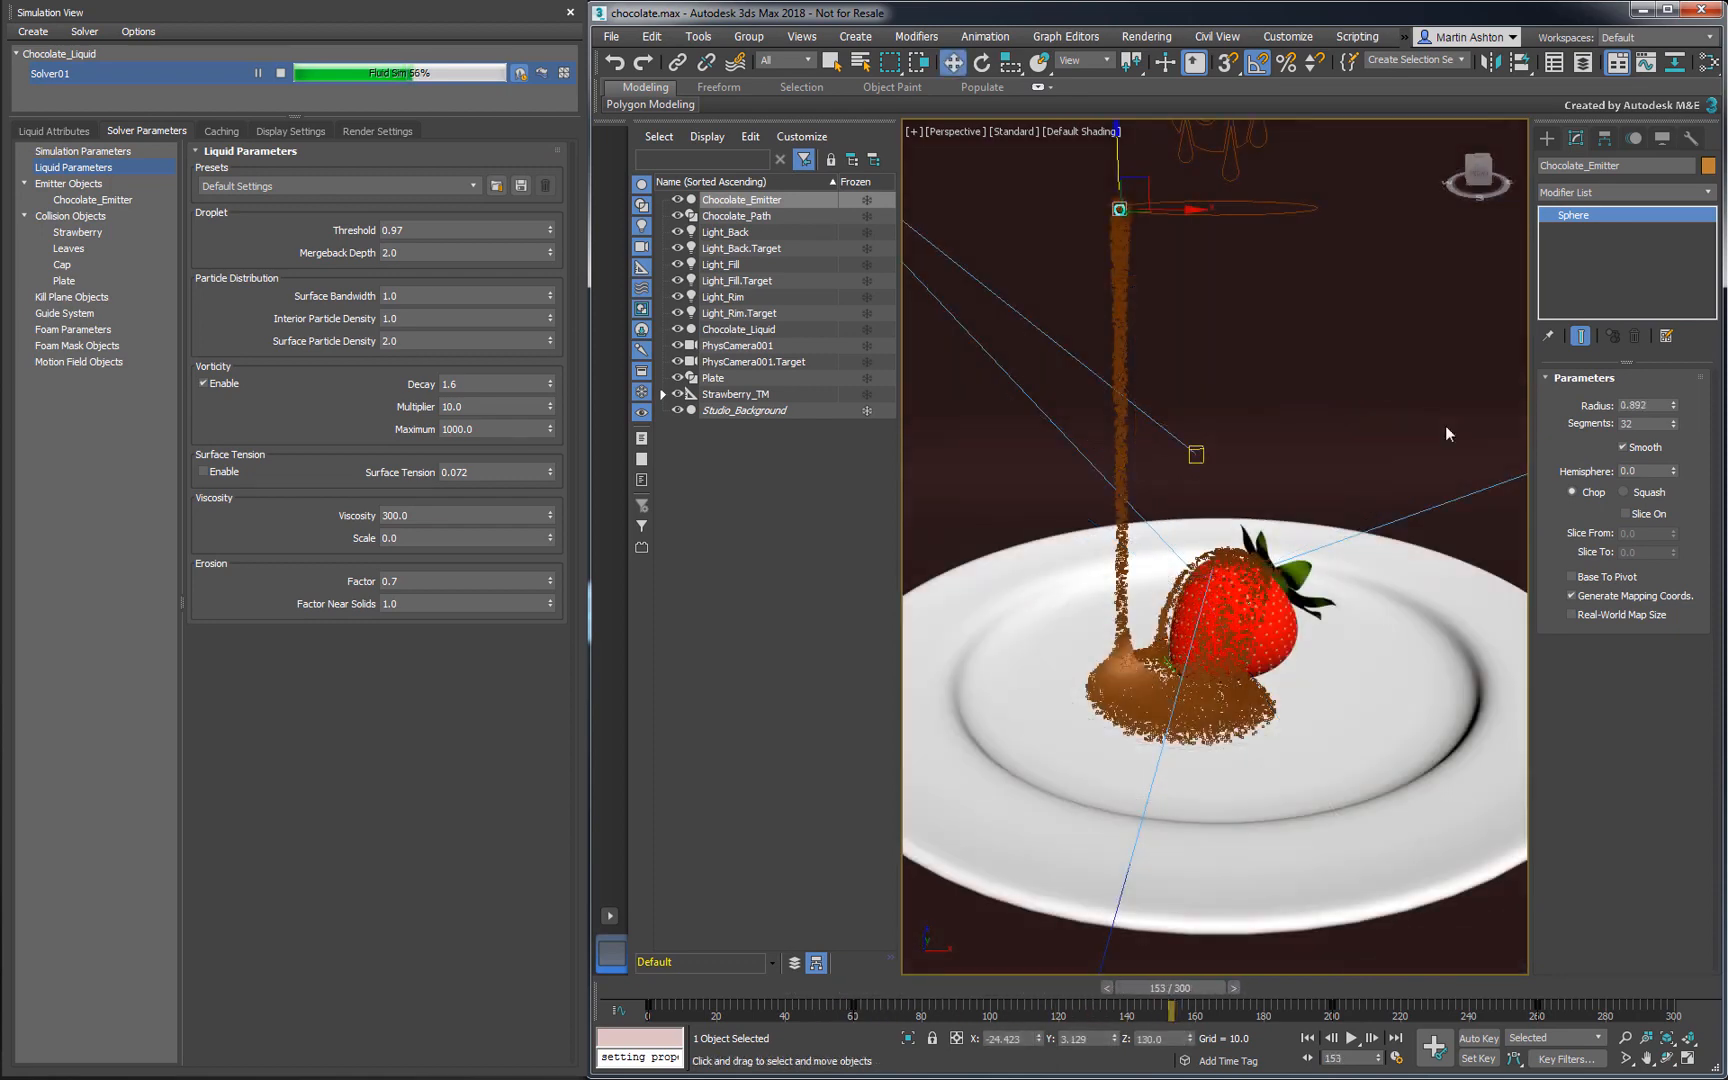
{"action": "left_click", "coordinate": [285, 131]}
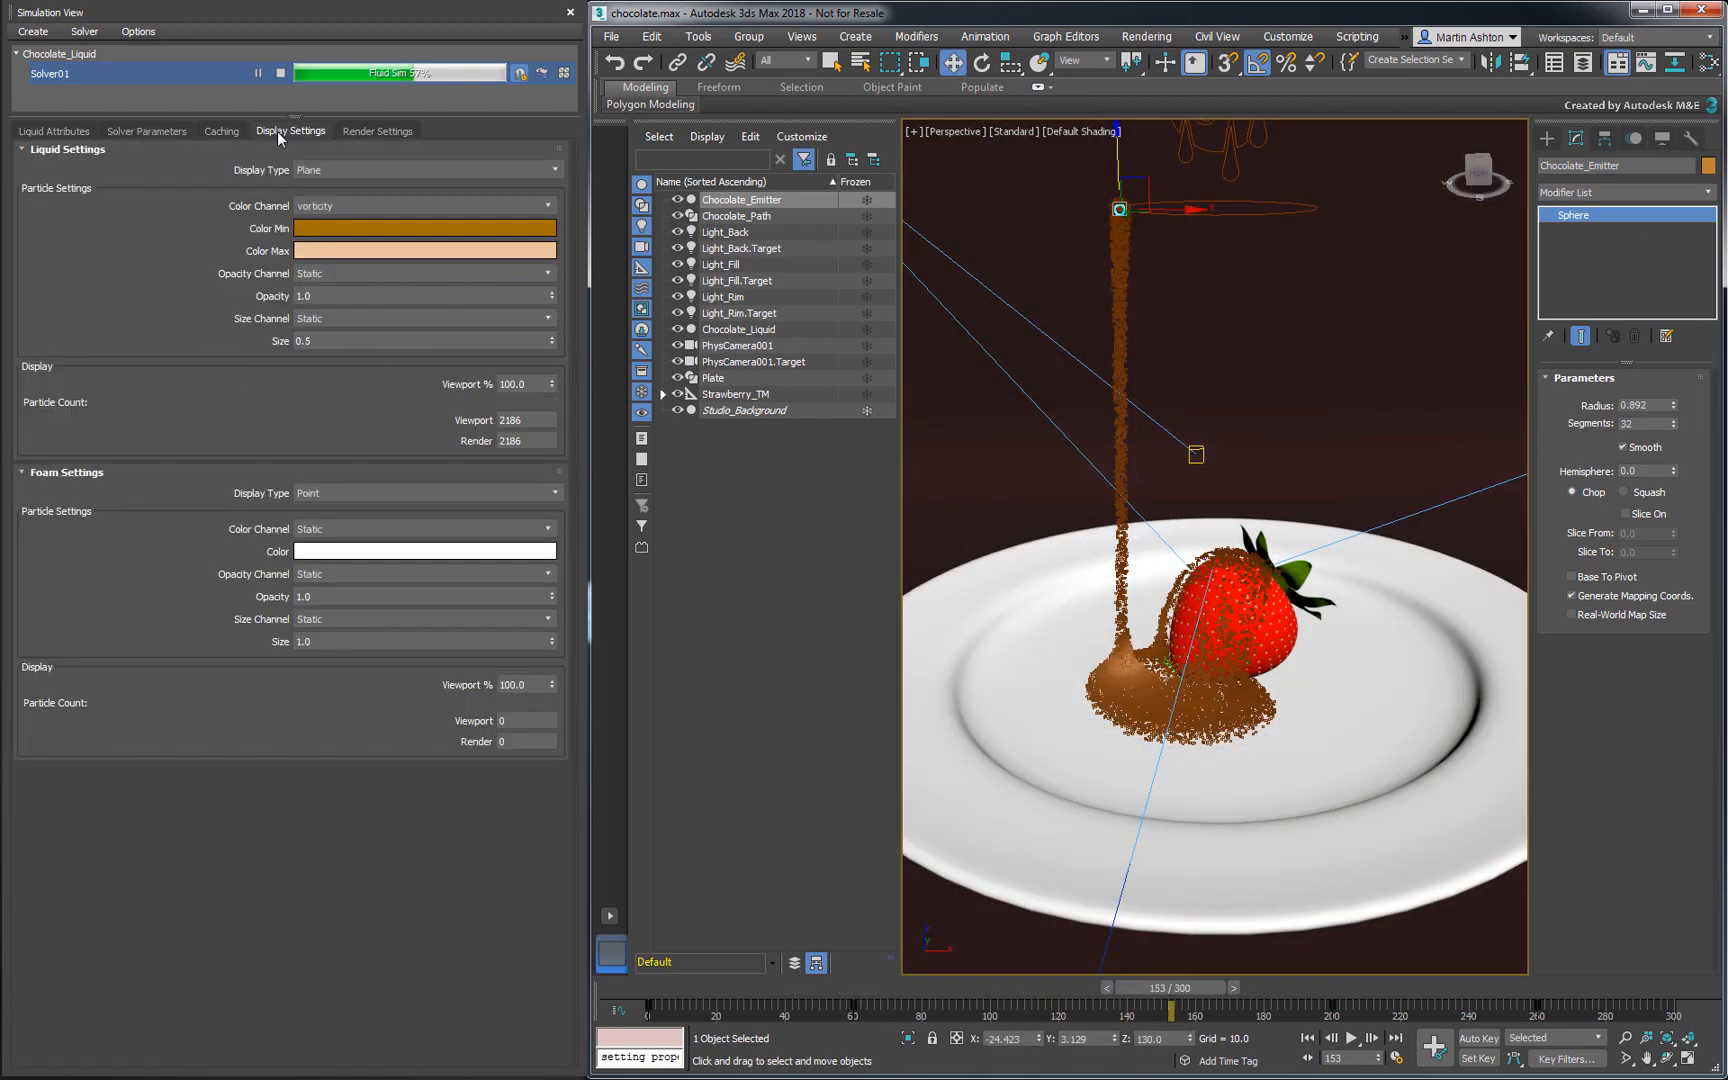
{"action": "left_click", "coordinate": [325, 169]}
{"action": "left_click", "coordinate": [335, 187]}
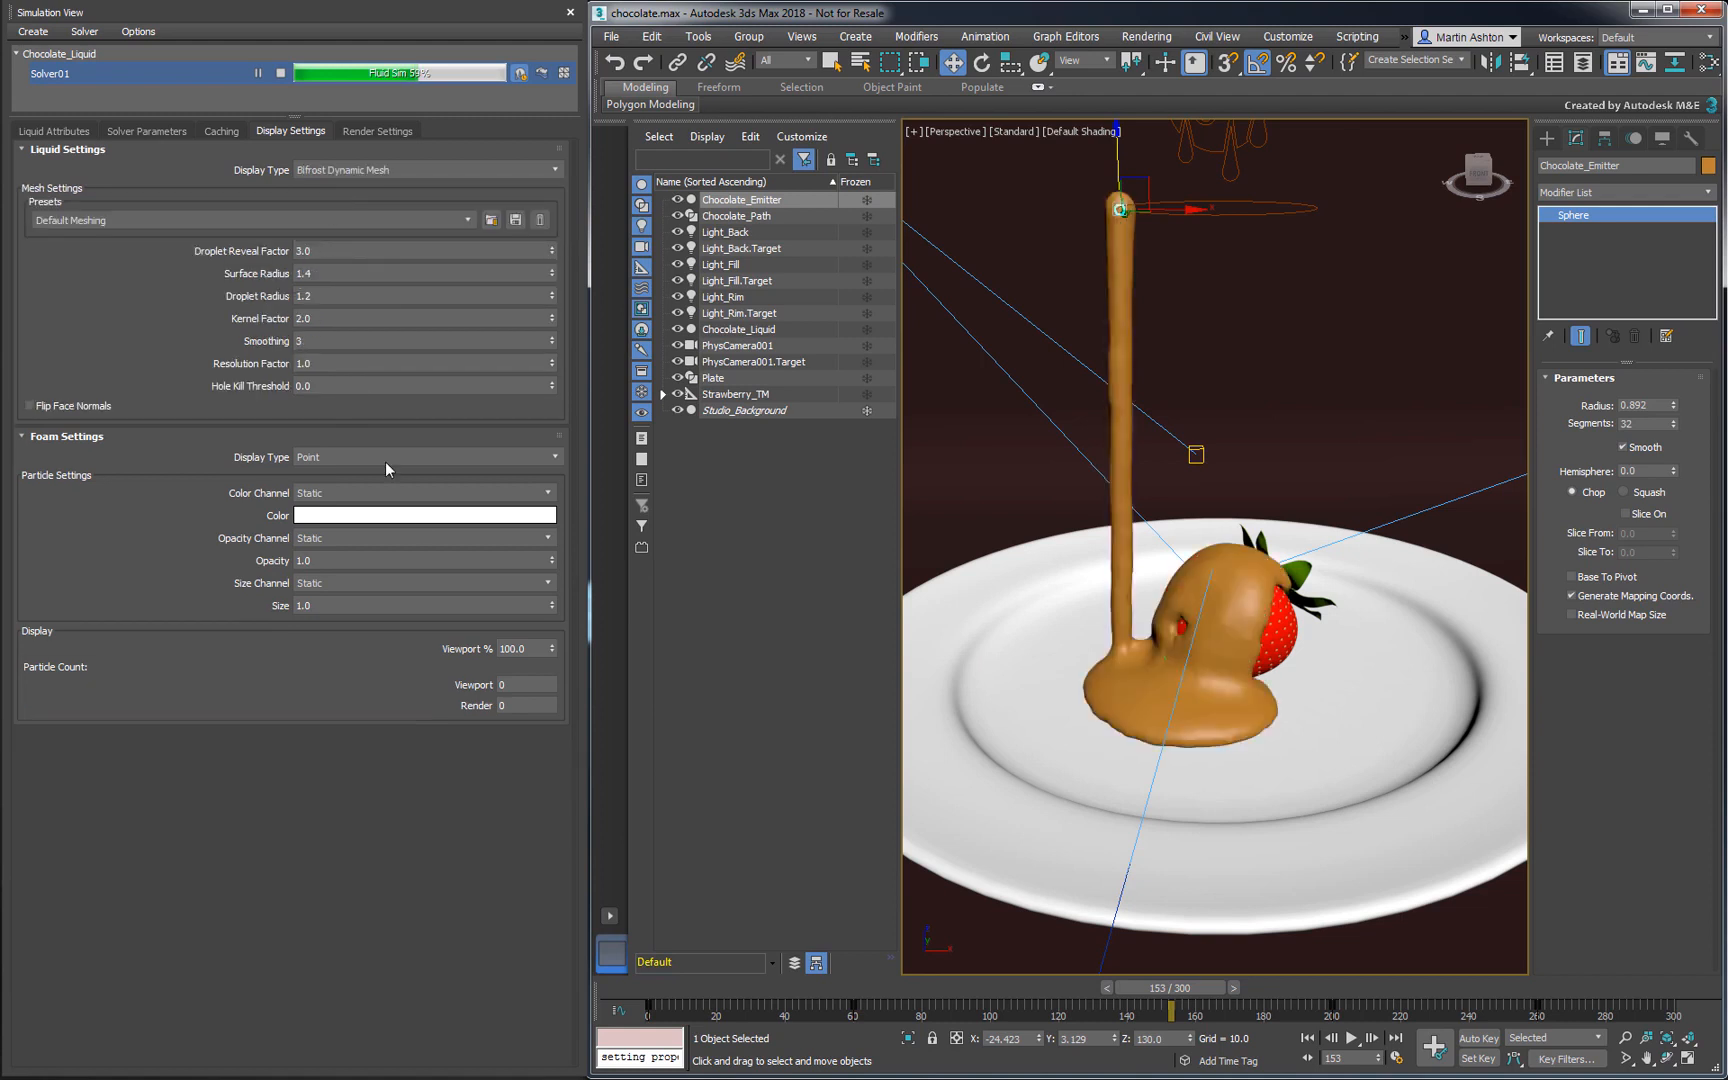
{"action": "left_click", "coordinate": [1234, 988]}
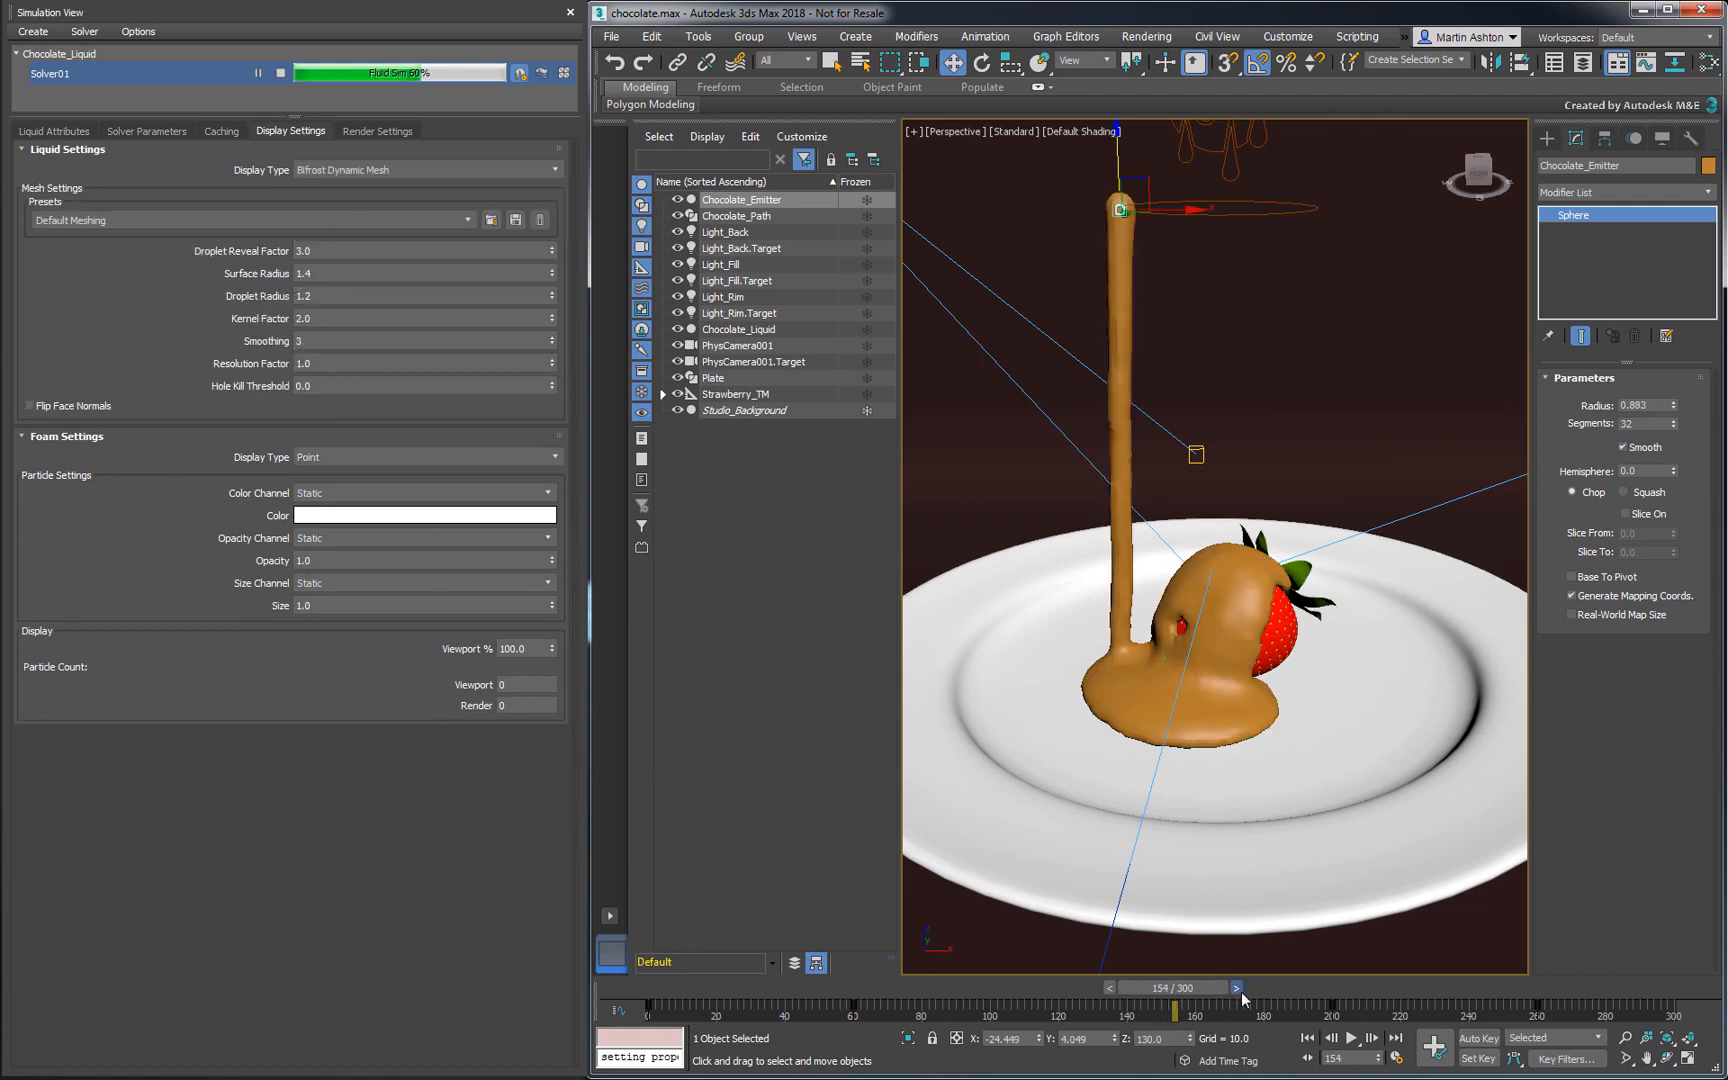
{"action": "left_click", "coordinate": [1234, 988]}
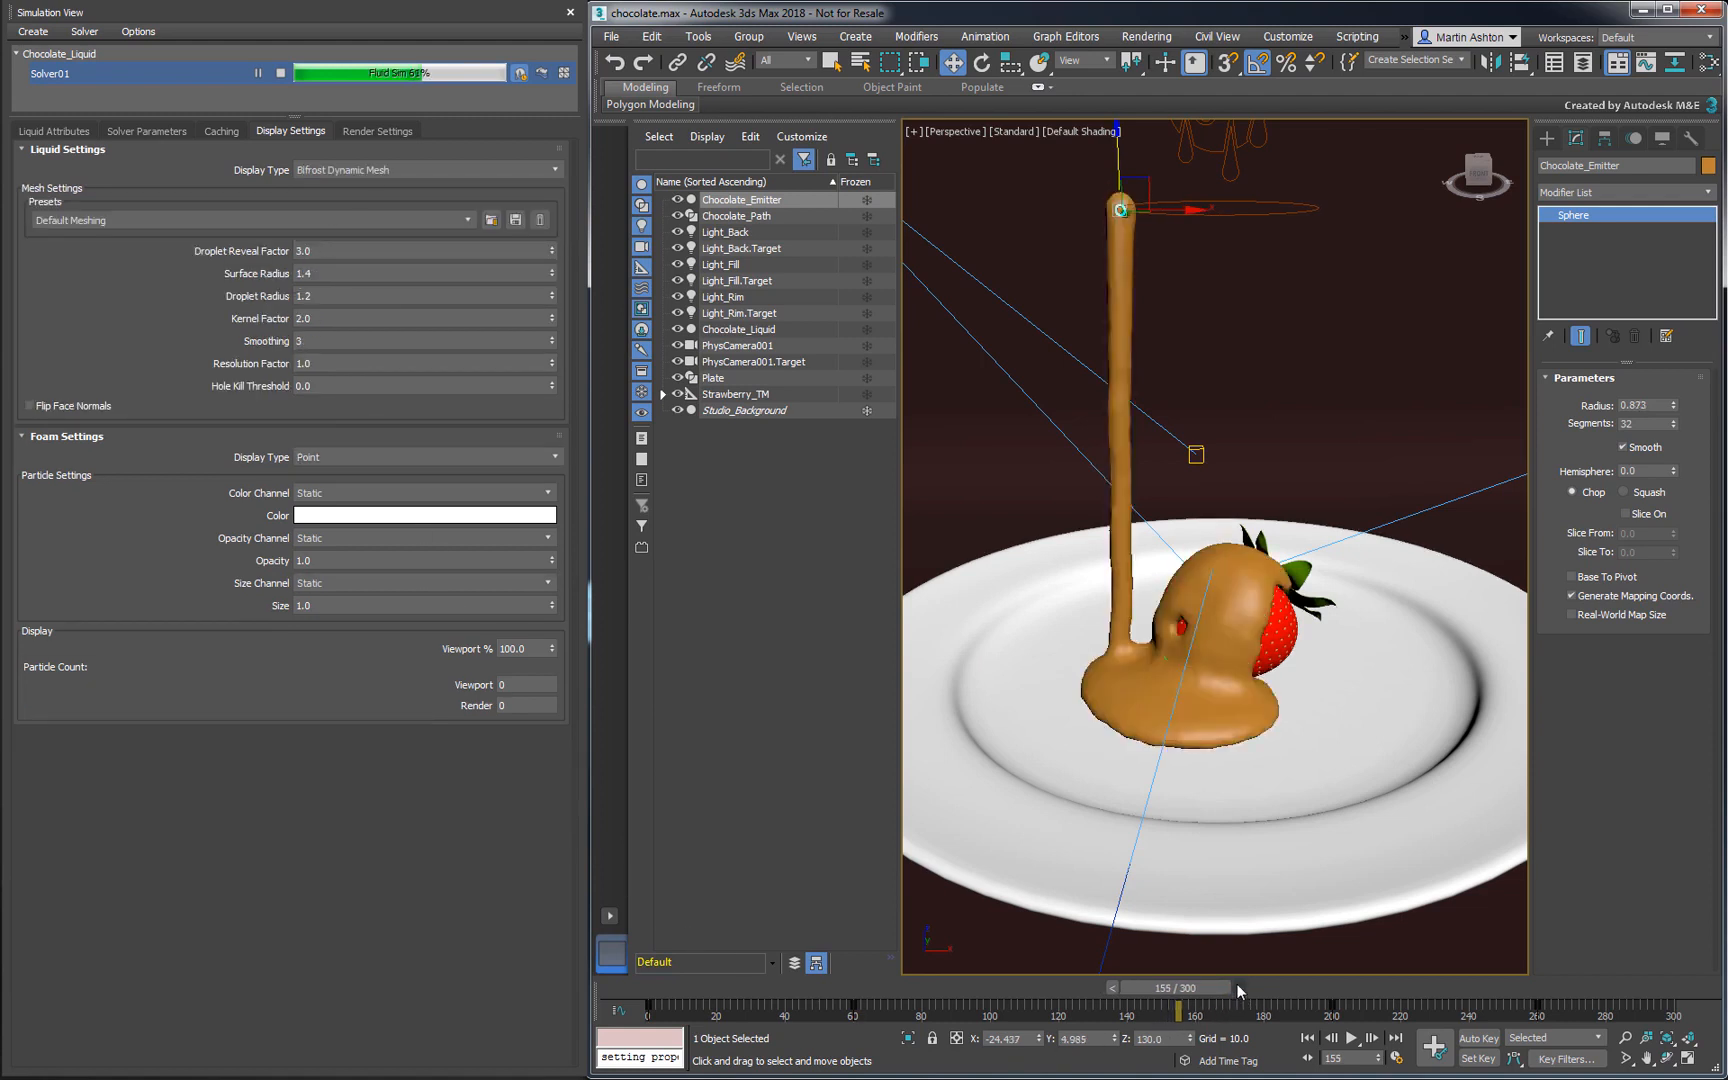
{"action": "left_click", "coordinate": [1112, 988]}
{"action": "left_click", "coordinate": [1108, 988]}
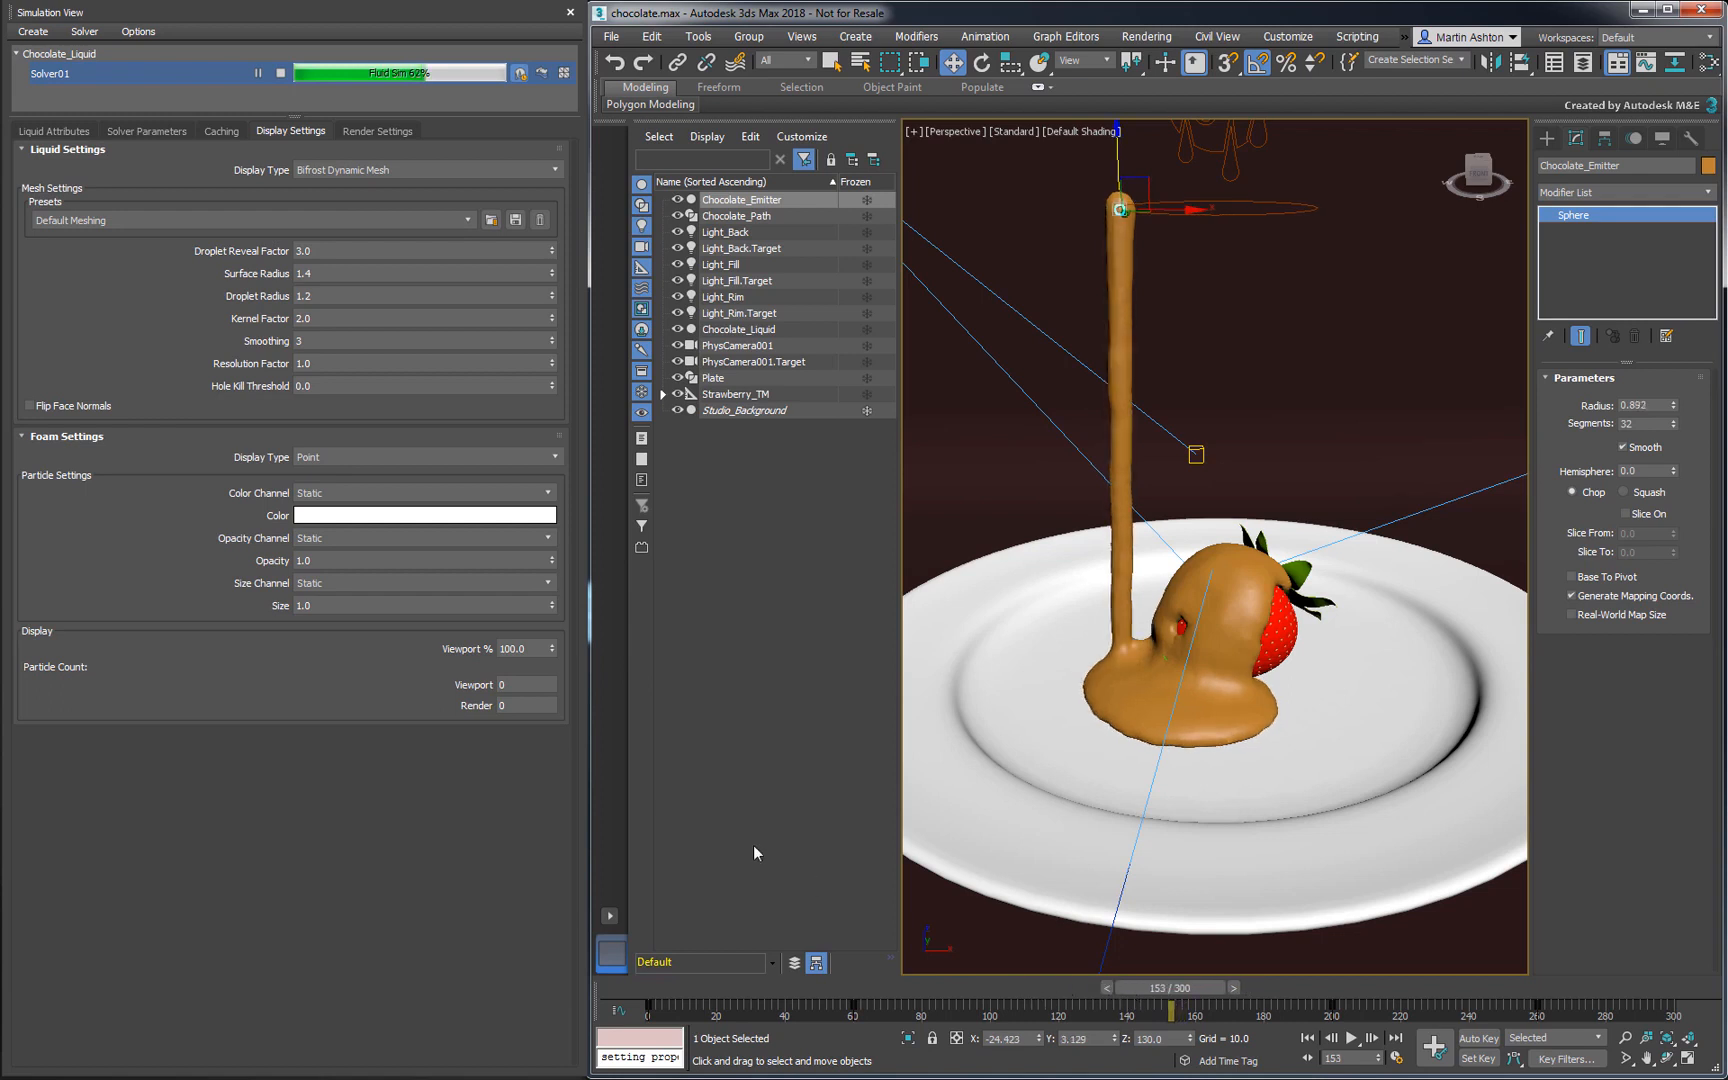
Leave the liquid rendering as Cache Mesh and set the foam's Render As option to None
{"action": "left_click", "coordinate": [357, 131]}
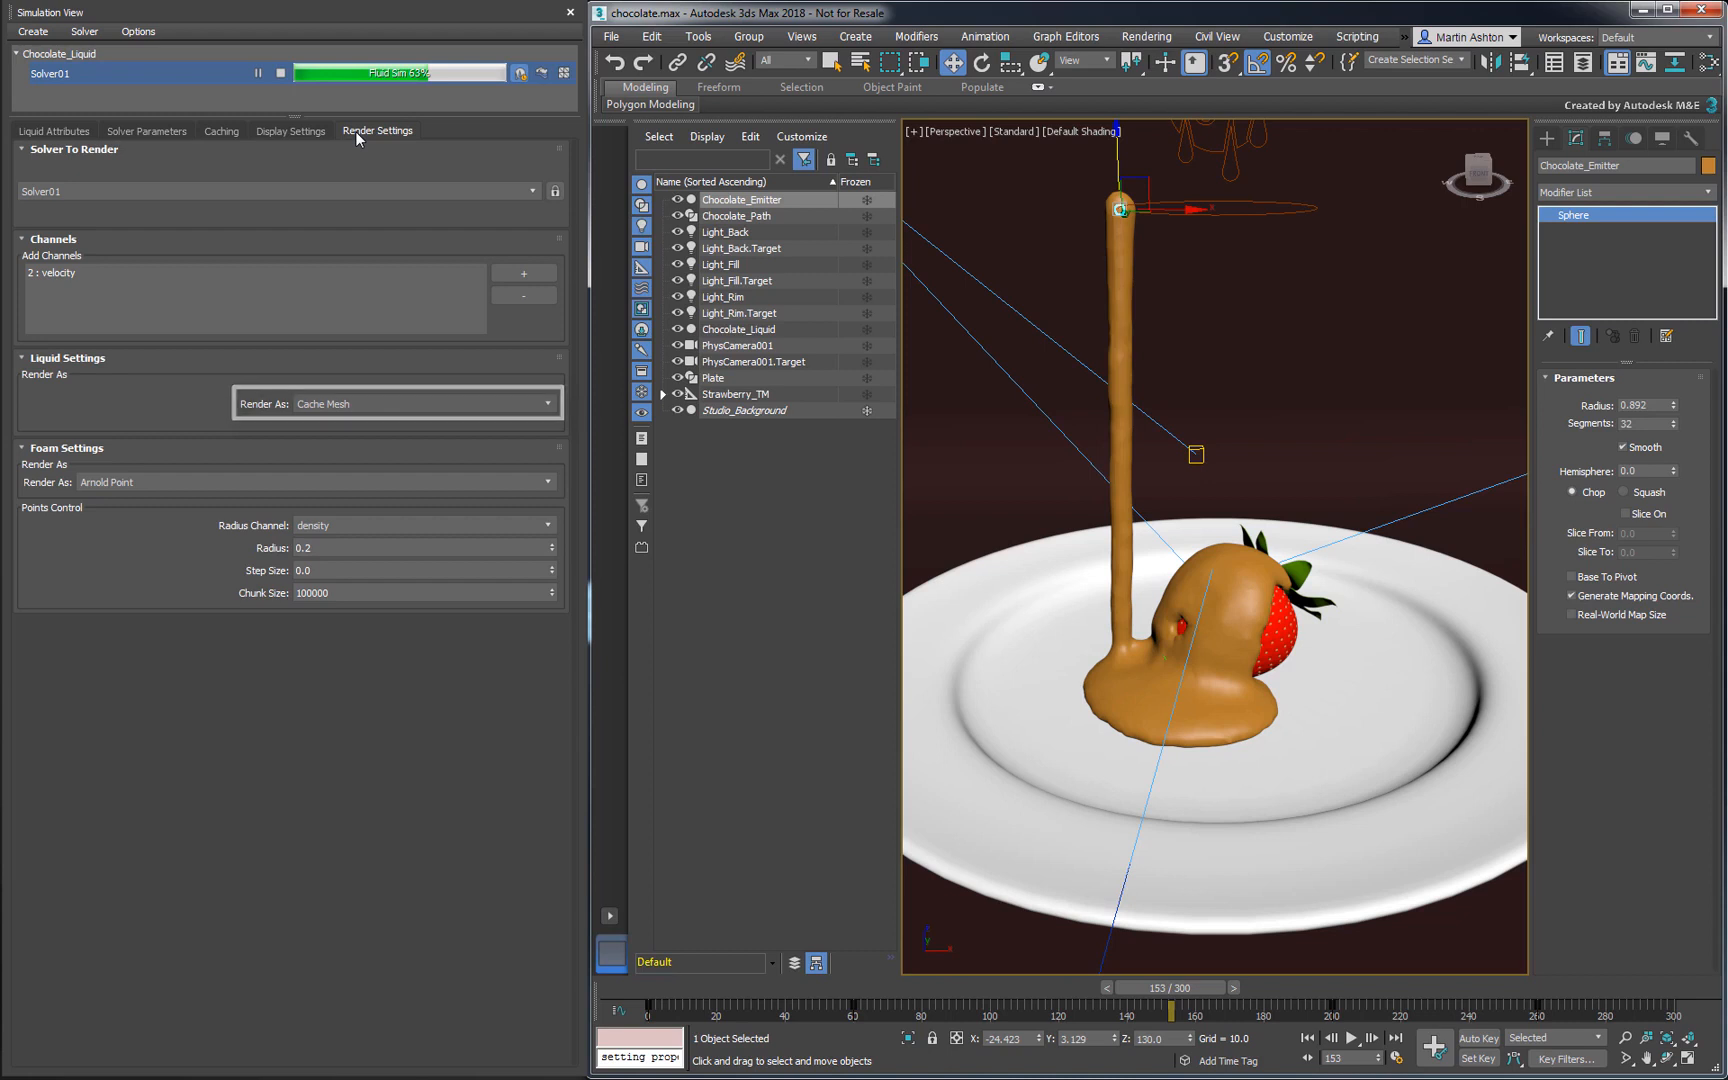
{"action": "left_click", "coordinate": [176, 483]}
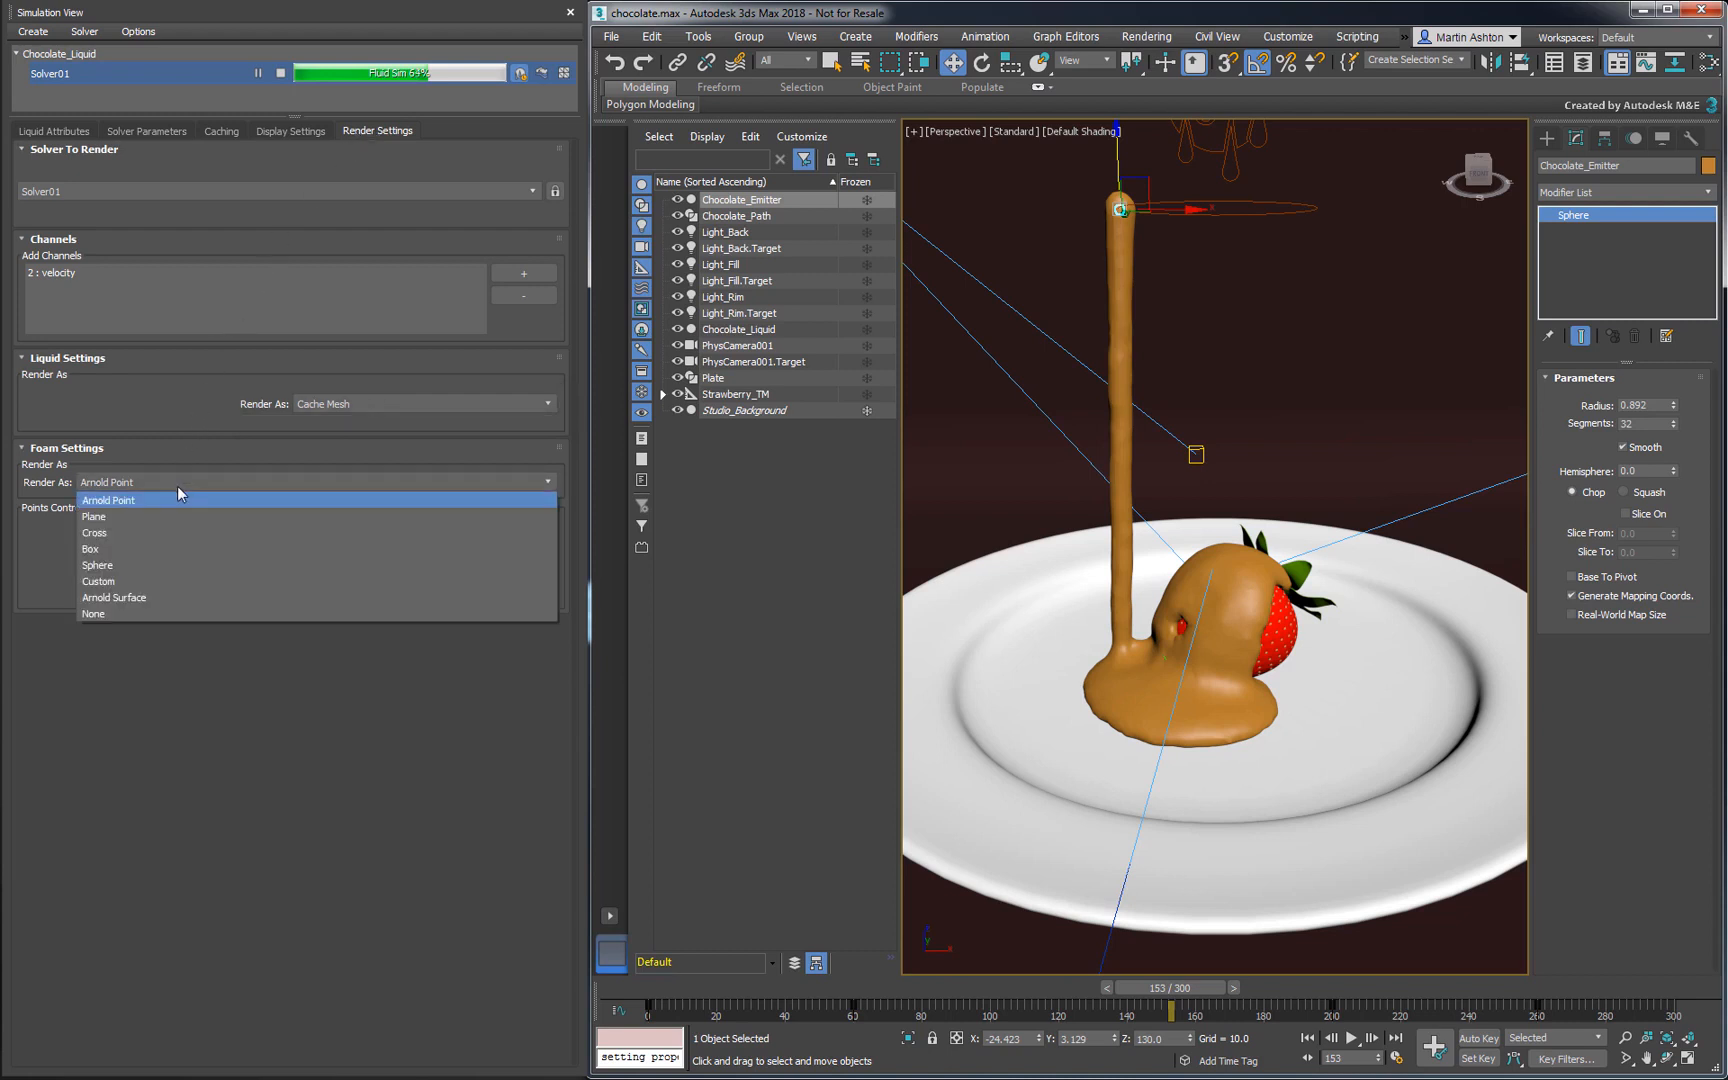
{"action": "left_click", "coordinate": [130, 614]}
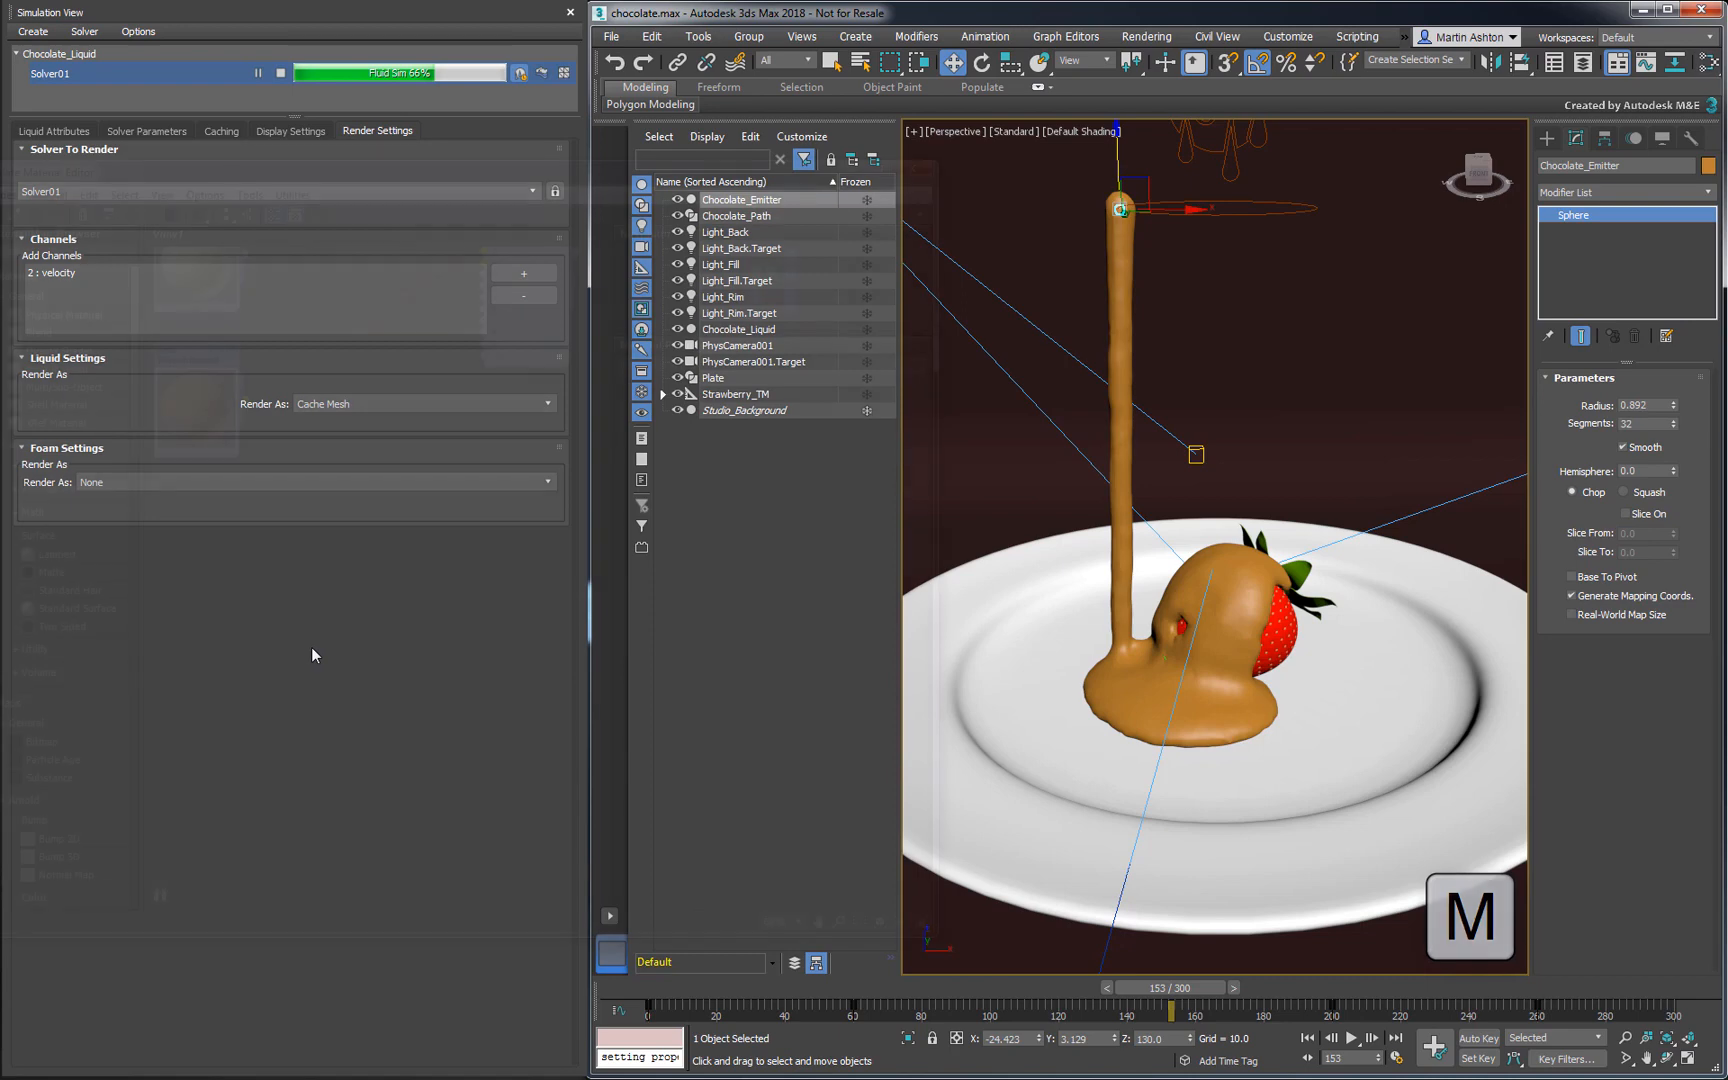
Add a new Physical Material node to the material graph and open its parameters
{"action": "left_click_drag", "start_coordinate": [237, 440], "coordinate": [479, 483]}
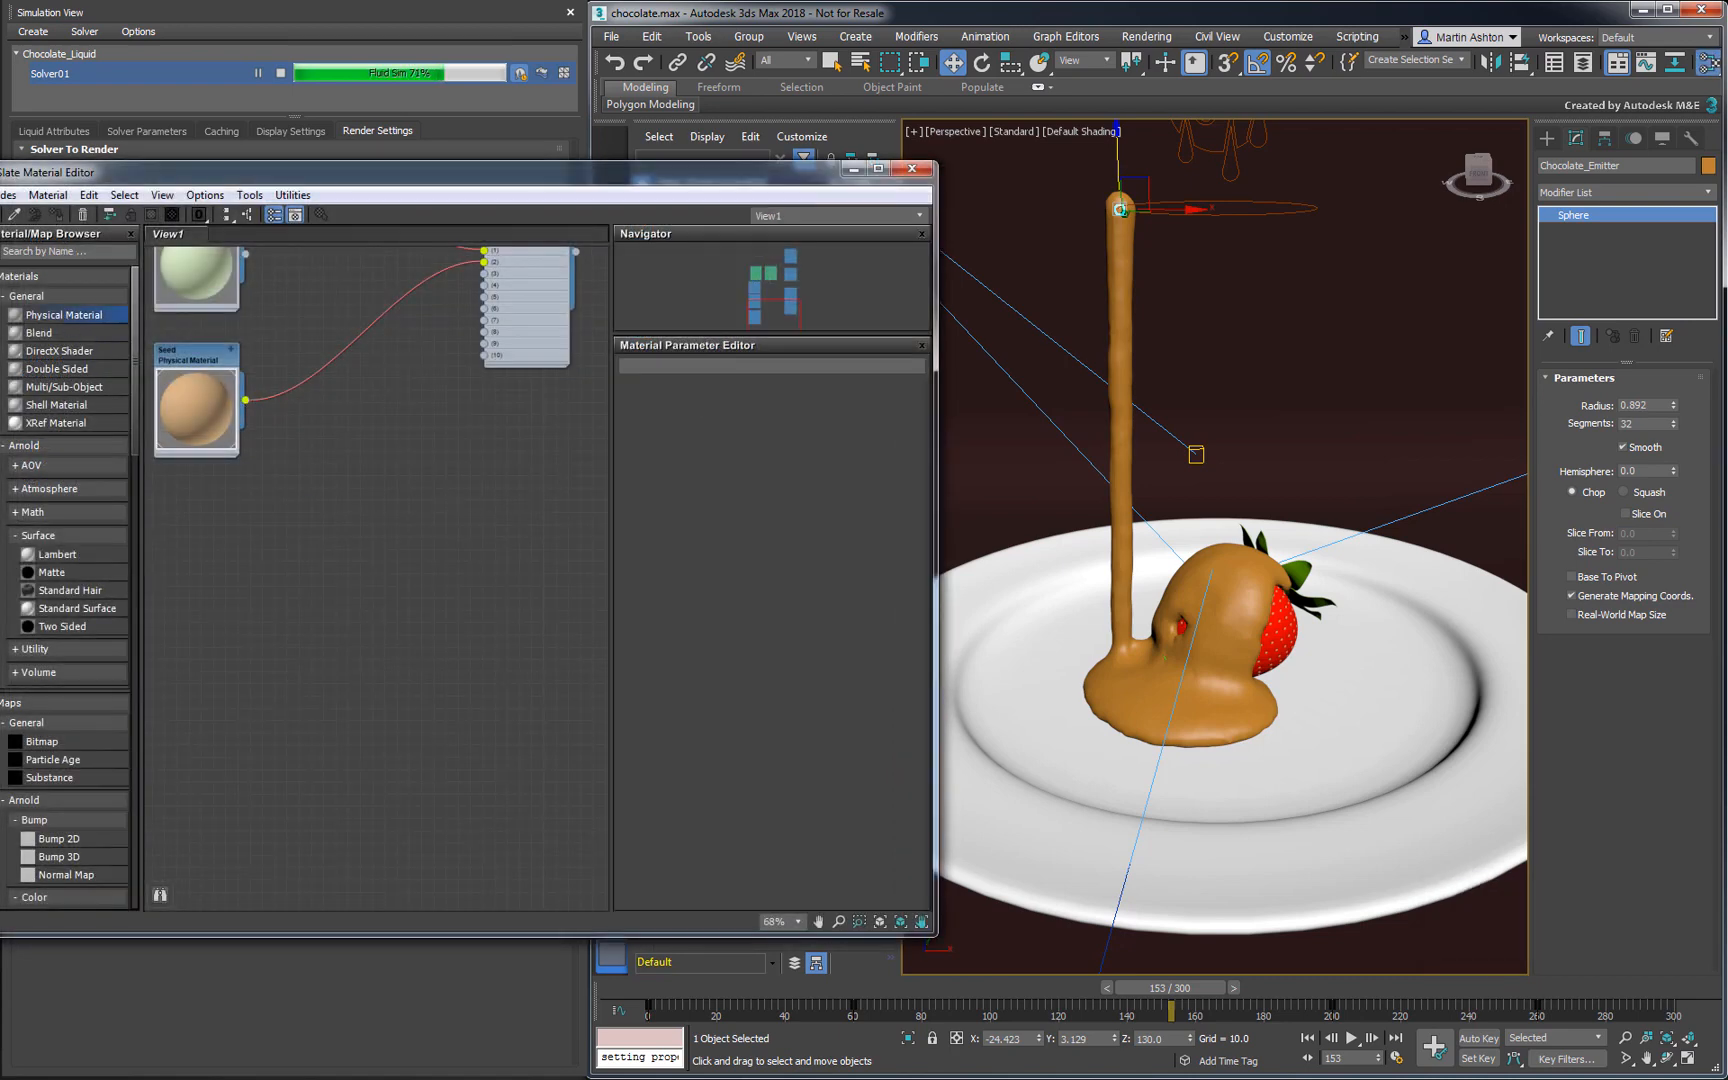
{"action": "left_click", "coordinate": [511, 482]}
{"action": "double_click", "coordinate": [471, 492]}
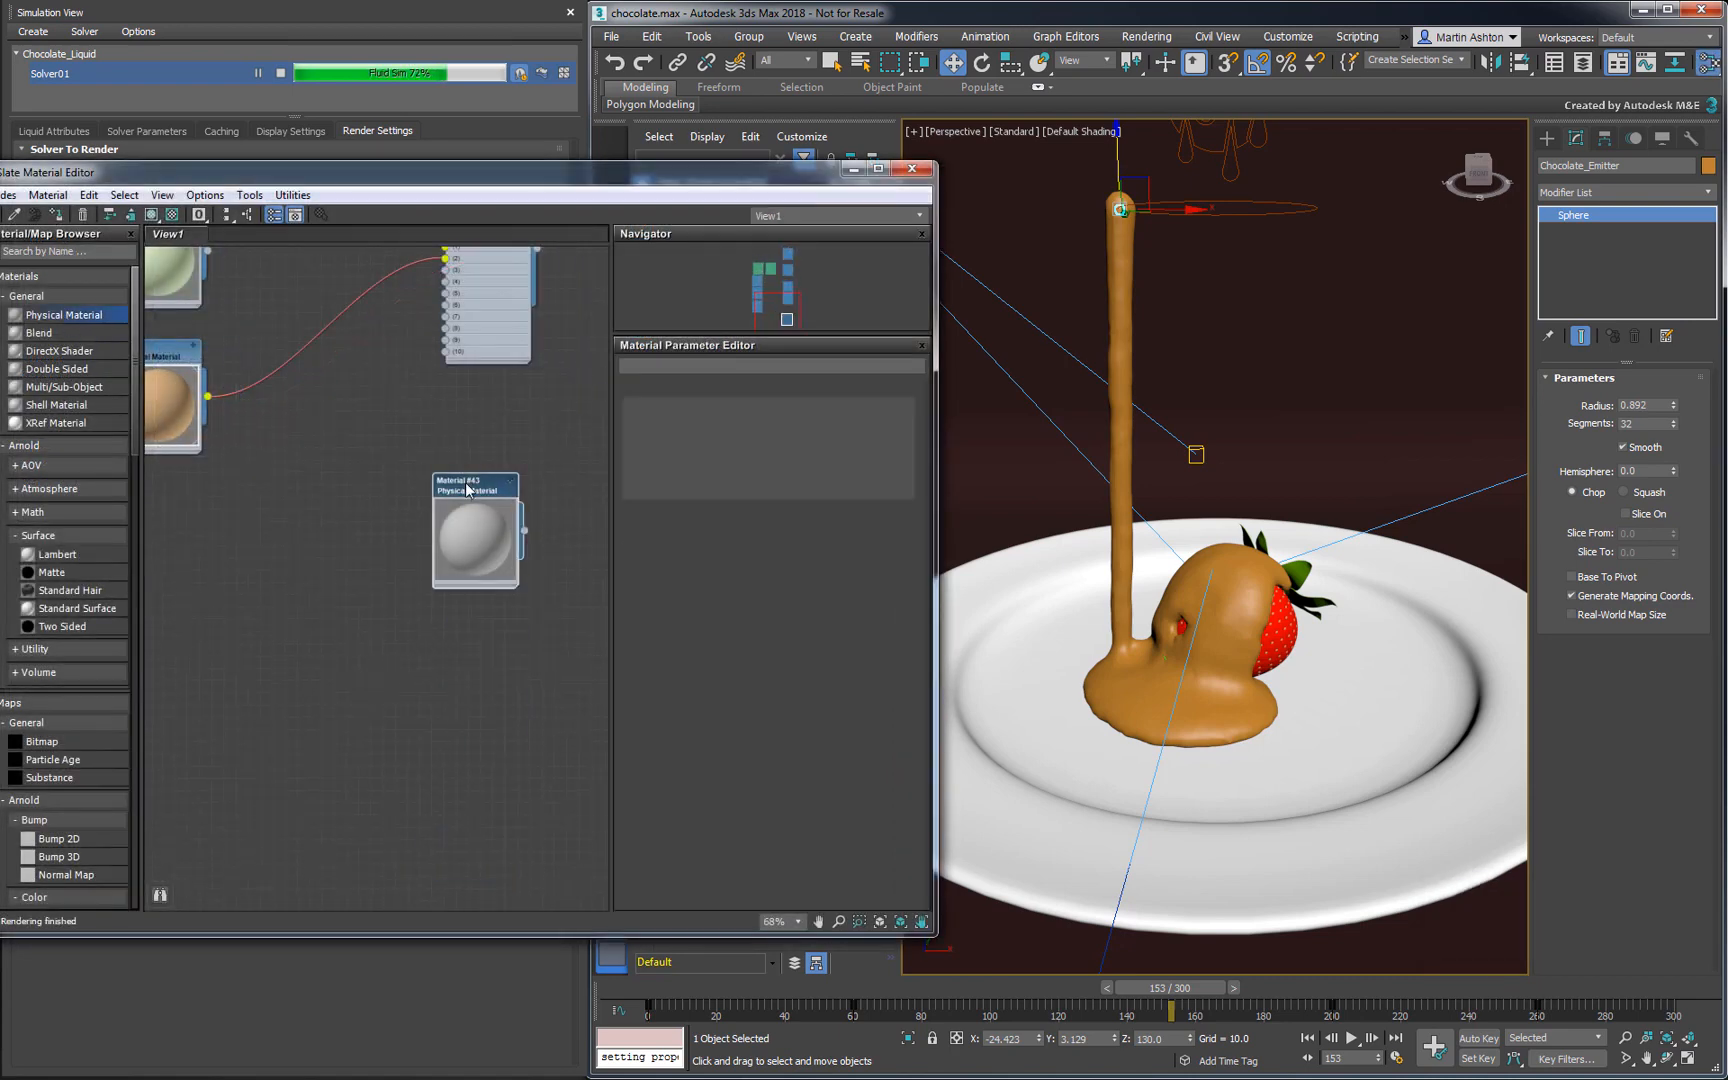
{"action": "left_click", "coordinate": [835, 486]}
{"action": "left_click", "coordinate": [795, 515]}
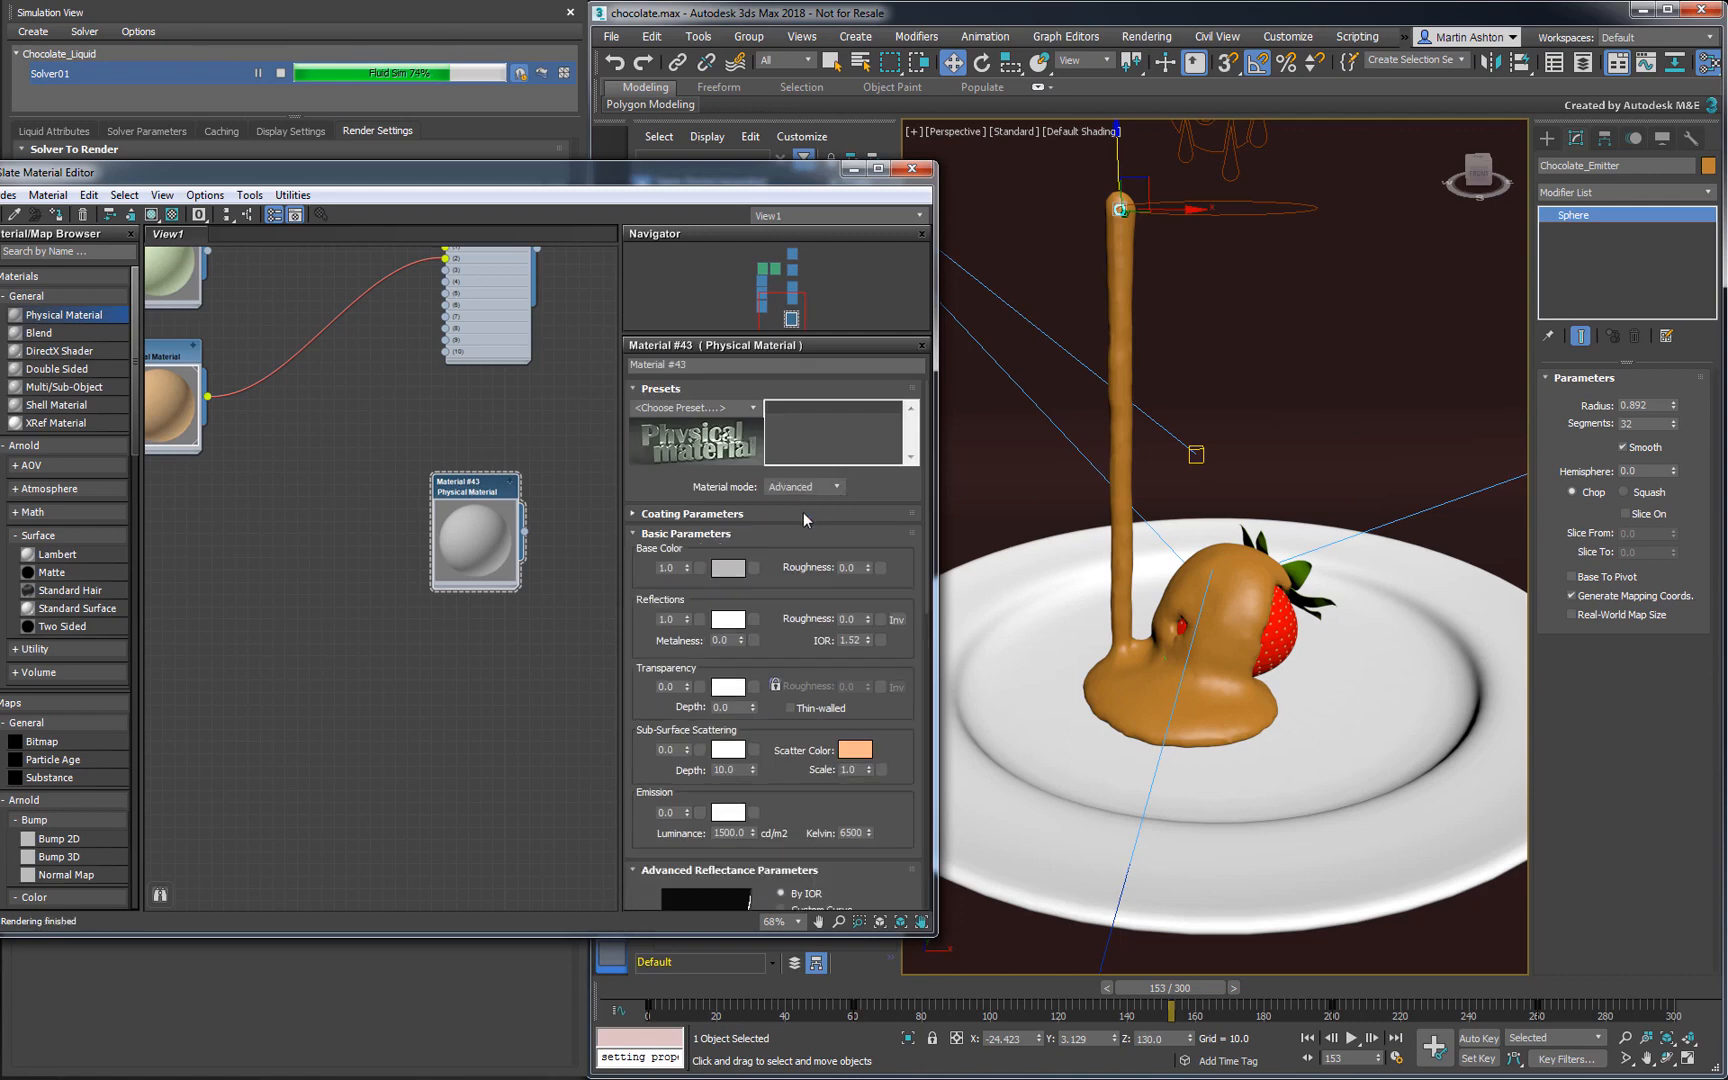
Assign the new Physical Material to the liquid mesh and turn on the material's viewport display
{"action": "left_click_drag", "start_coordinate": [525, 531], "coordinate": [1190, 622]}
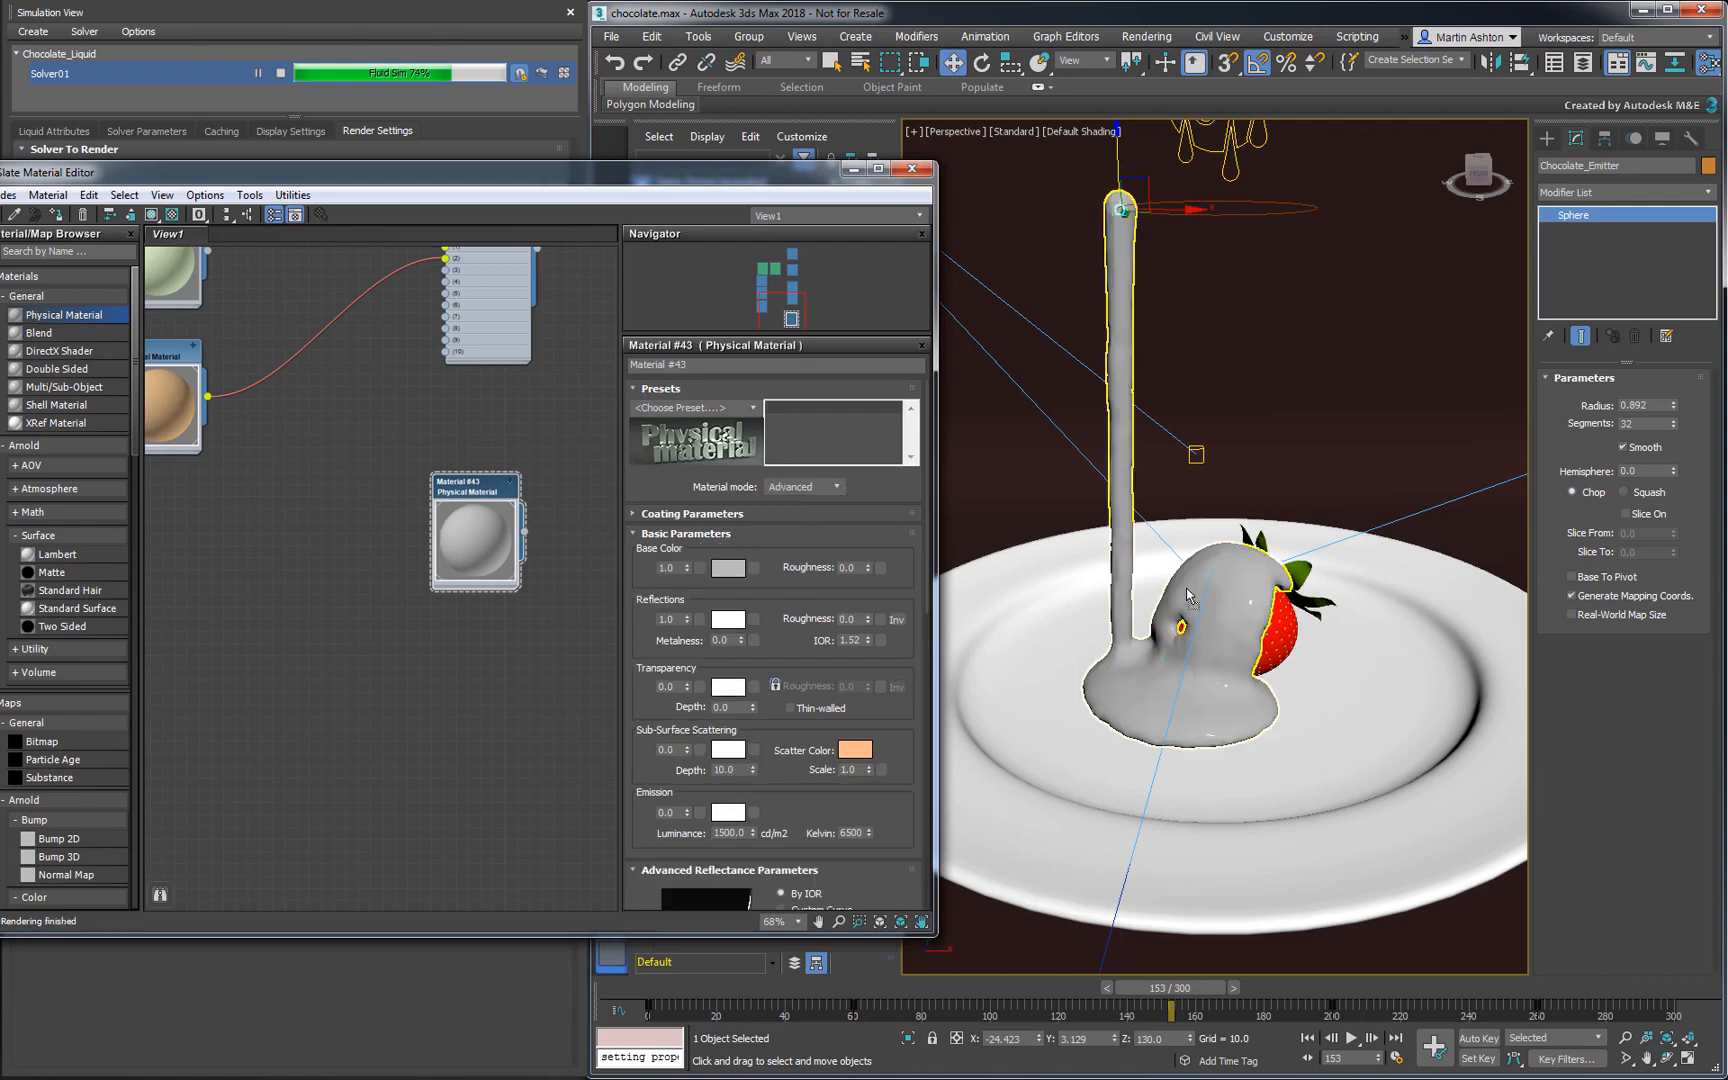
{"action": "left_click", "coordinate": [150, 215]}
{"action": "left_click_drag", "start_coordinate": [148, 213], "coordinate": [157, 251]}
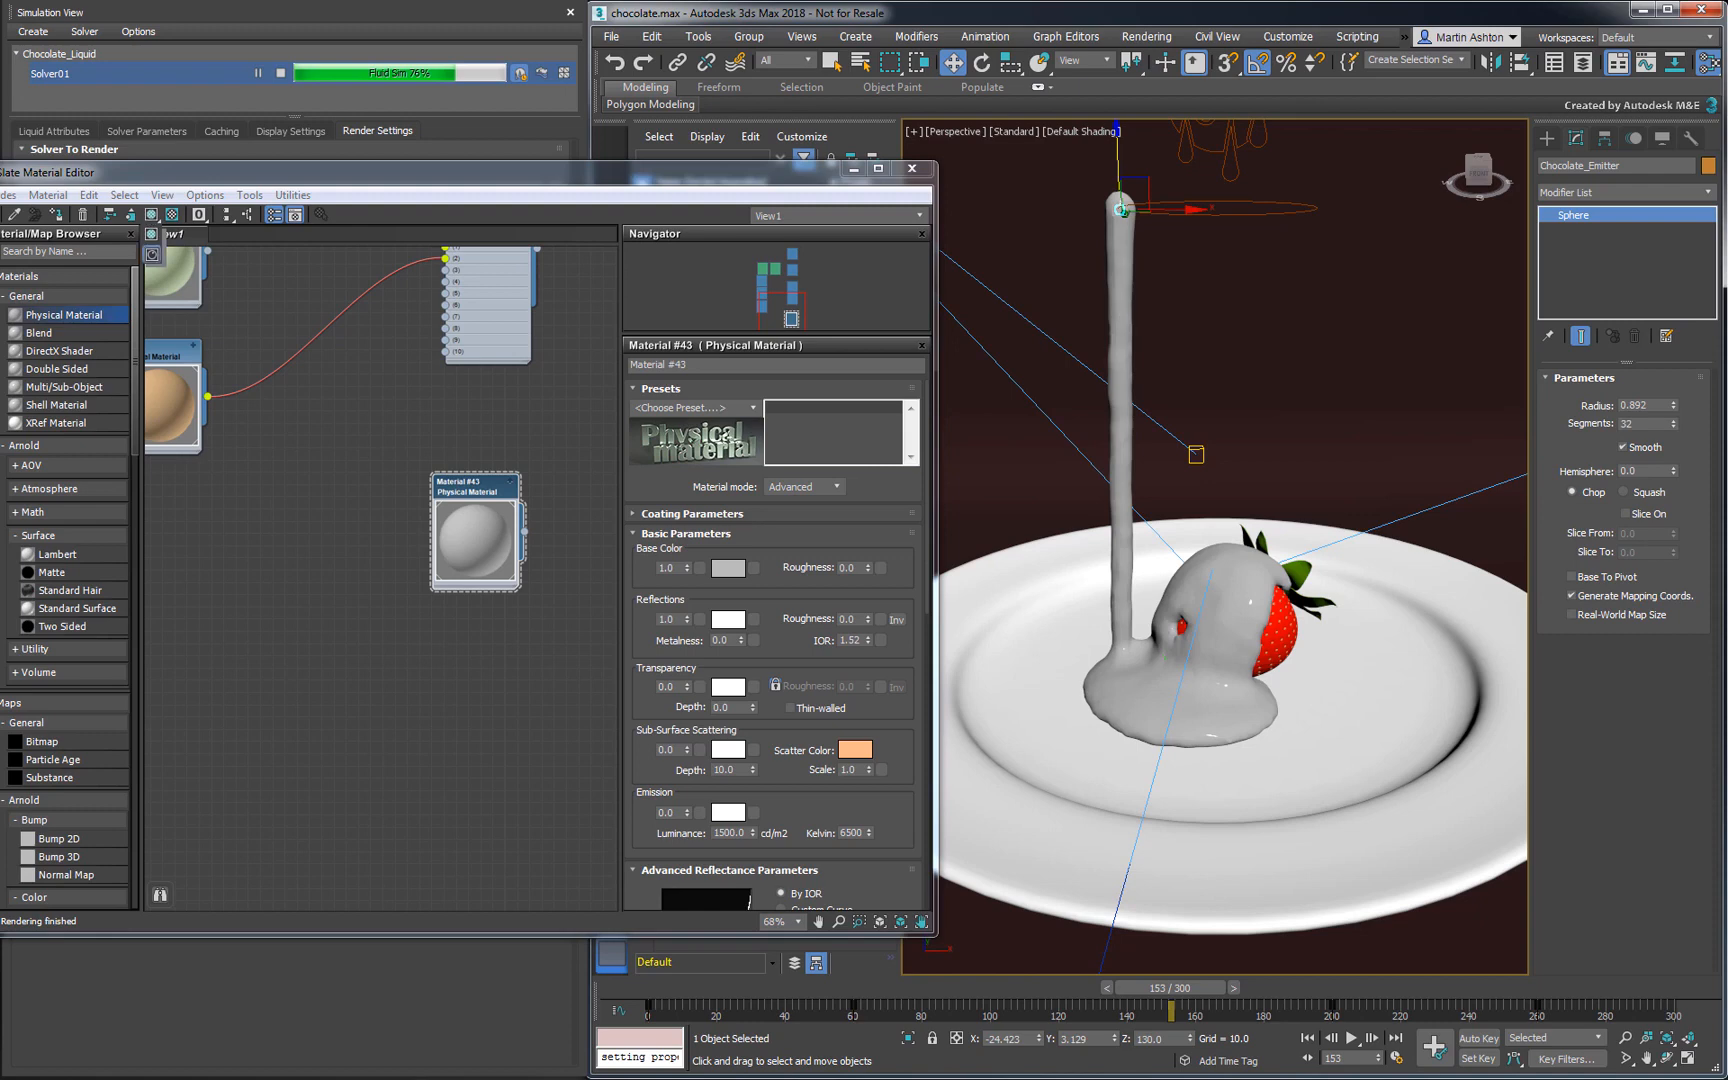
Set the render target to ActiveShade Mode and start an interactive Arnold render of the PhysCamera001 view
{"action": "left_click", "coordinate": [1146, 36]}
{"action": "left_click", "coordinate": [1163, 131]}
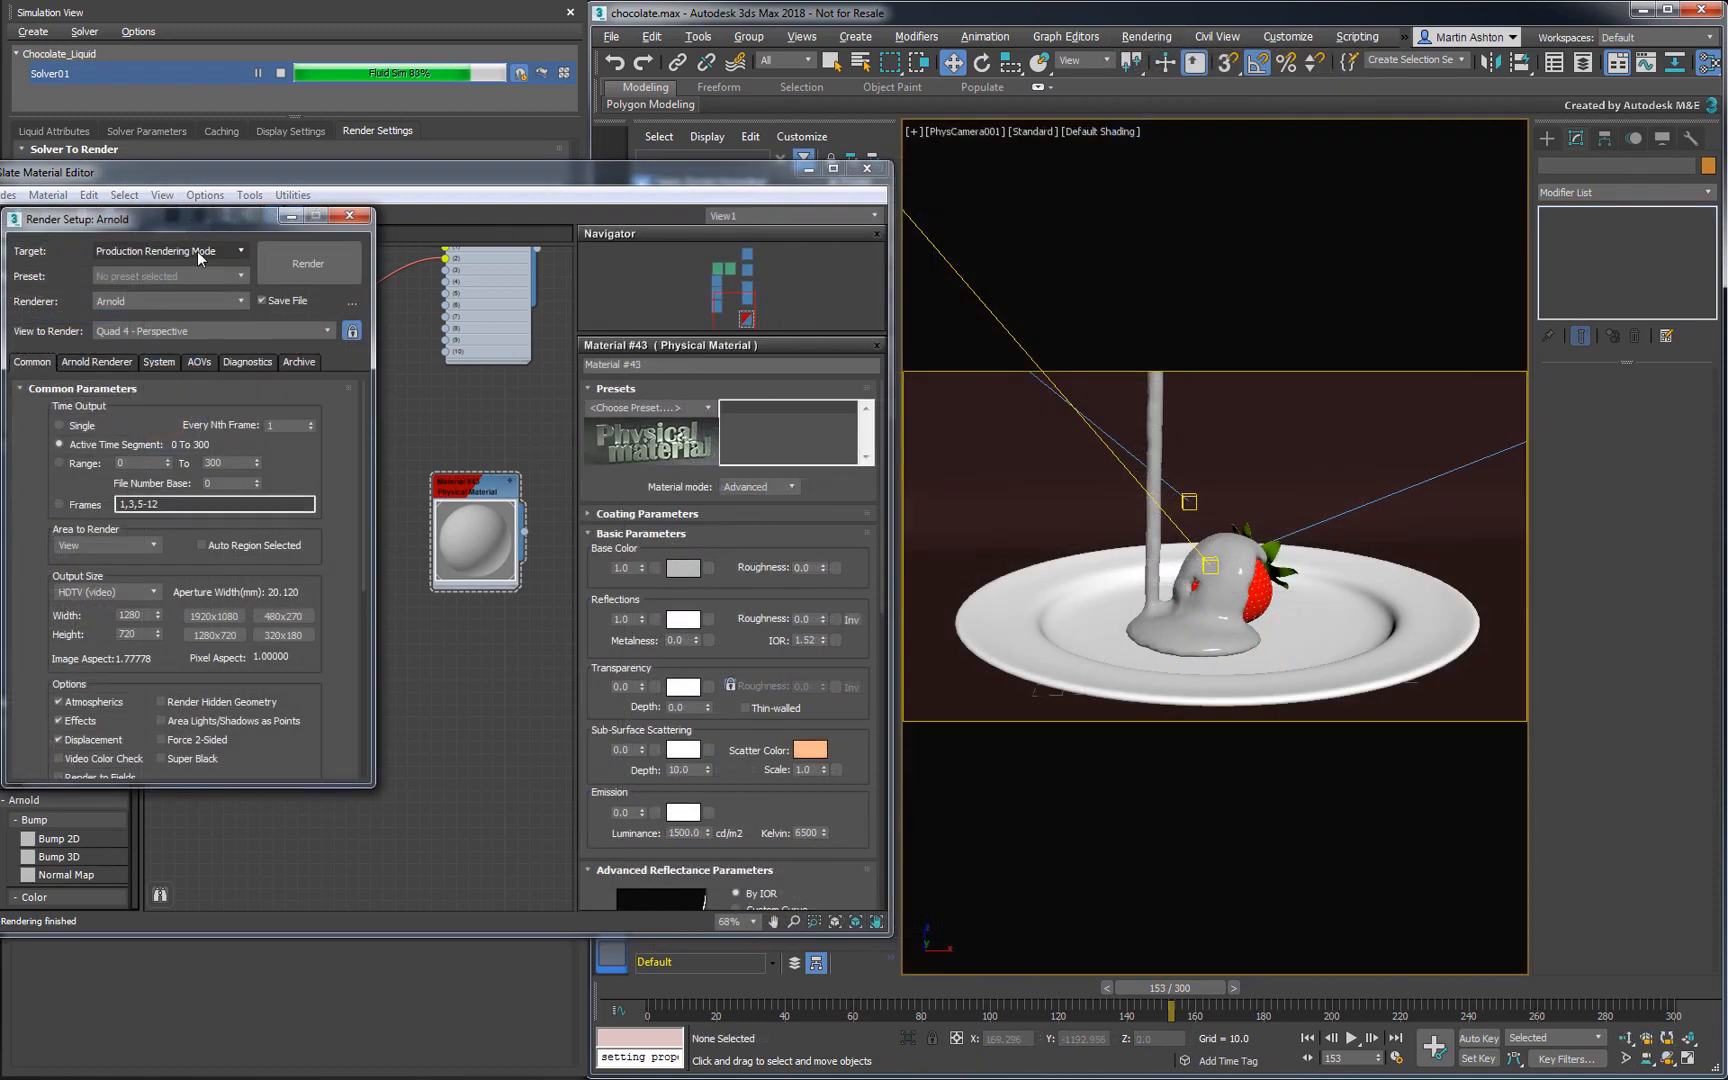
{"action": "left_click", "coordinate": [199, 252]}
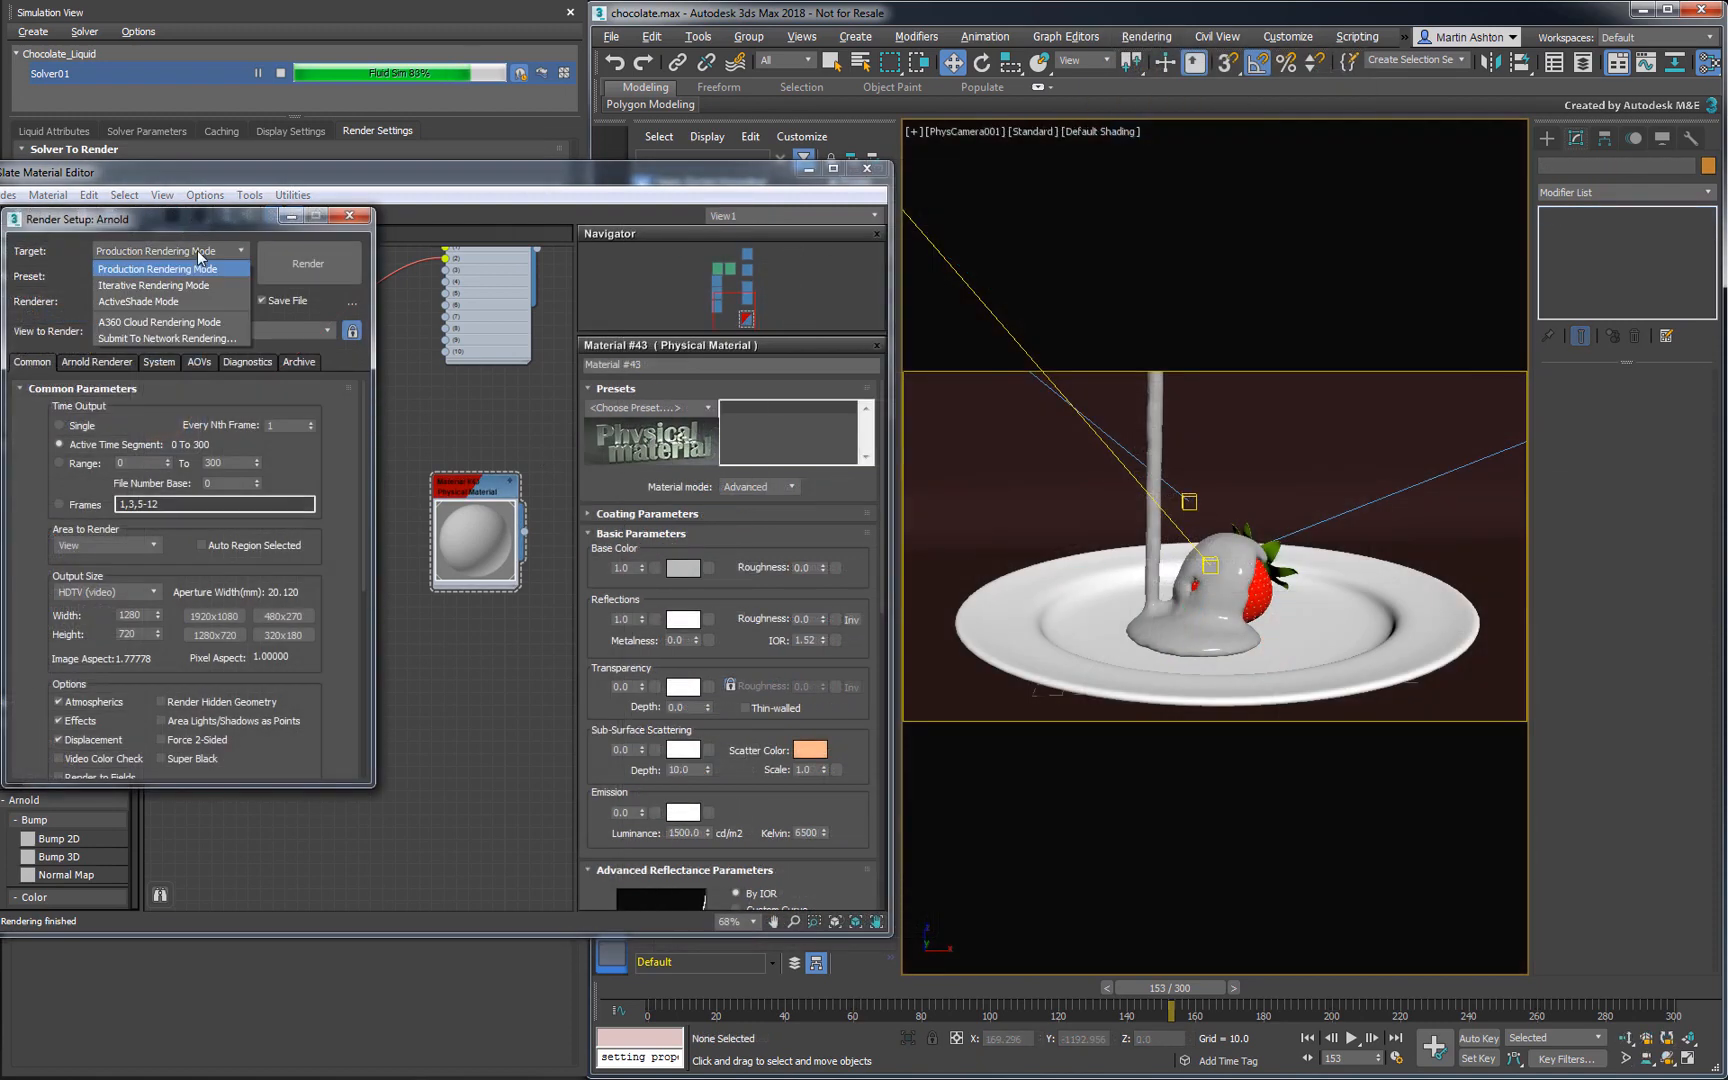
{"action": "left_click", "coordinate": [150, 301]}
{"action": "left_click", "coordinate": [285, 270]}
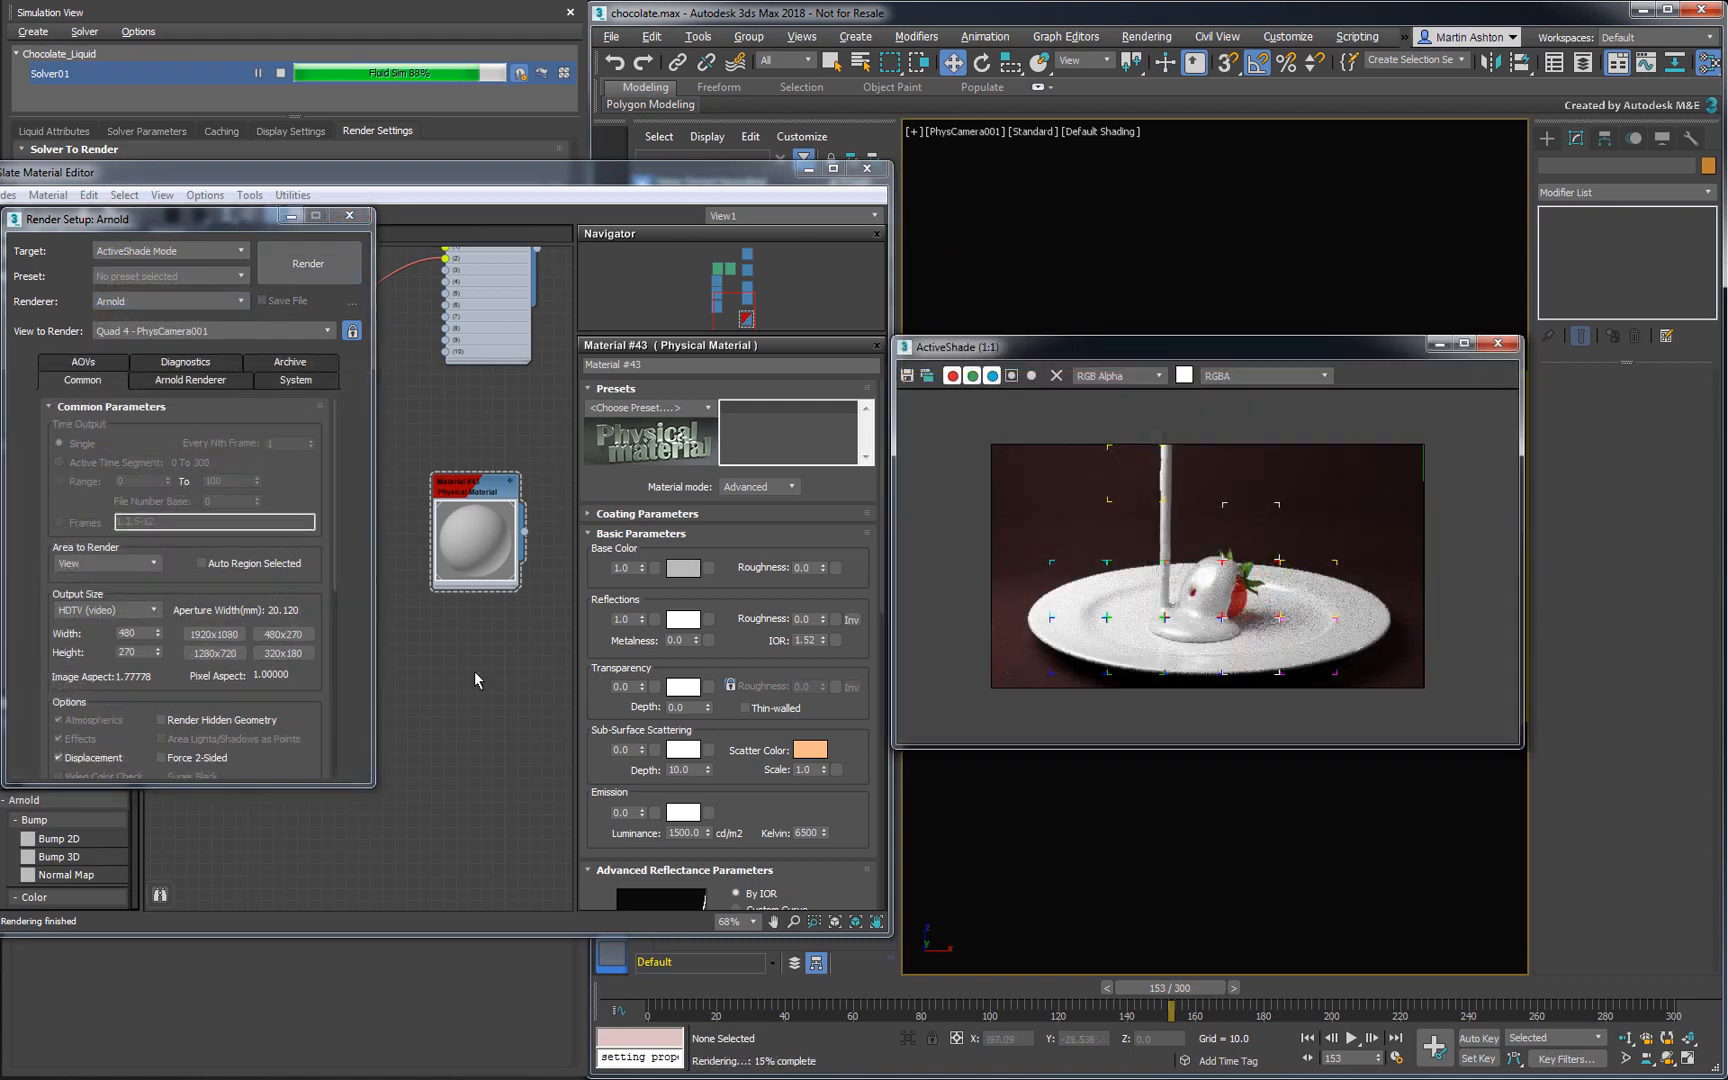
Set the liquid material's base color to RGB 0.03, 0.016, 0.0 and its base roughness to 0.1
{"action": "left_click", "coordinate": [685, 573]}
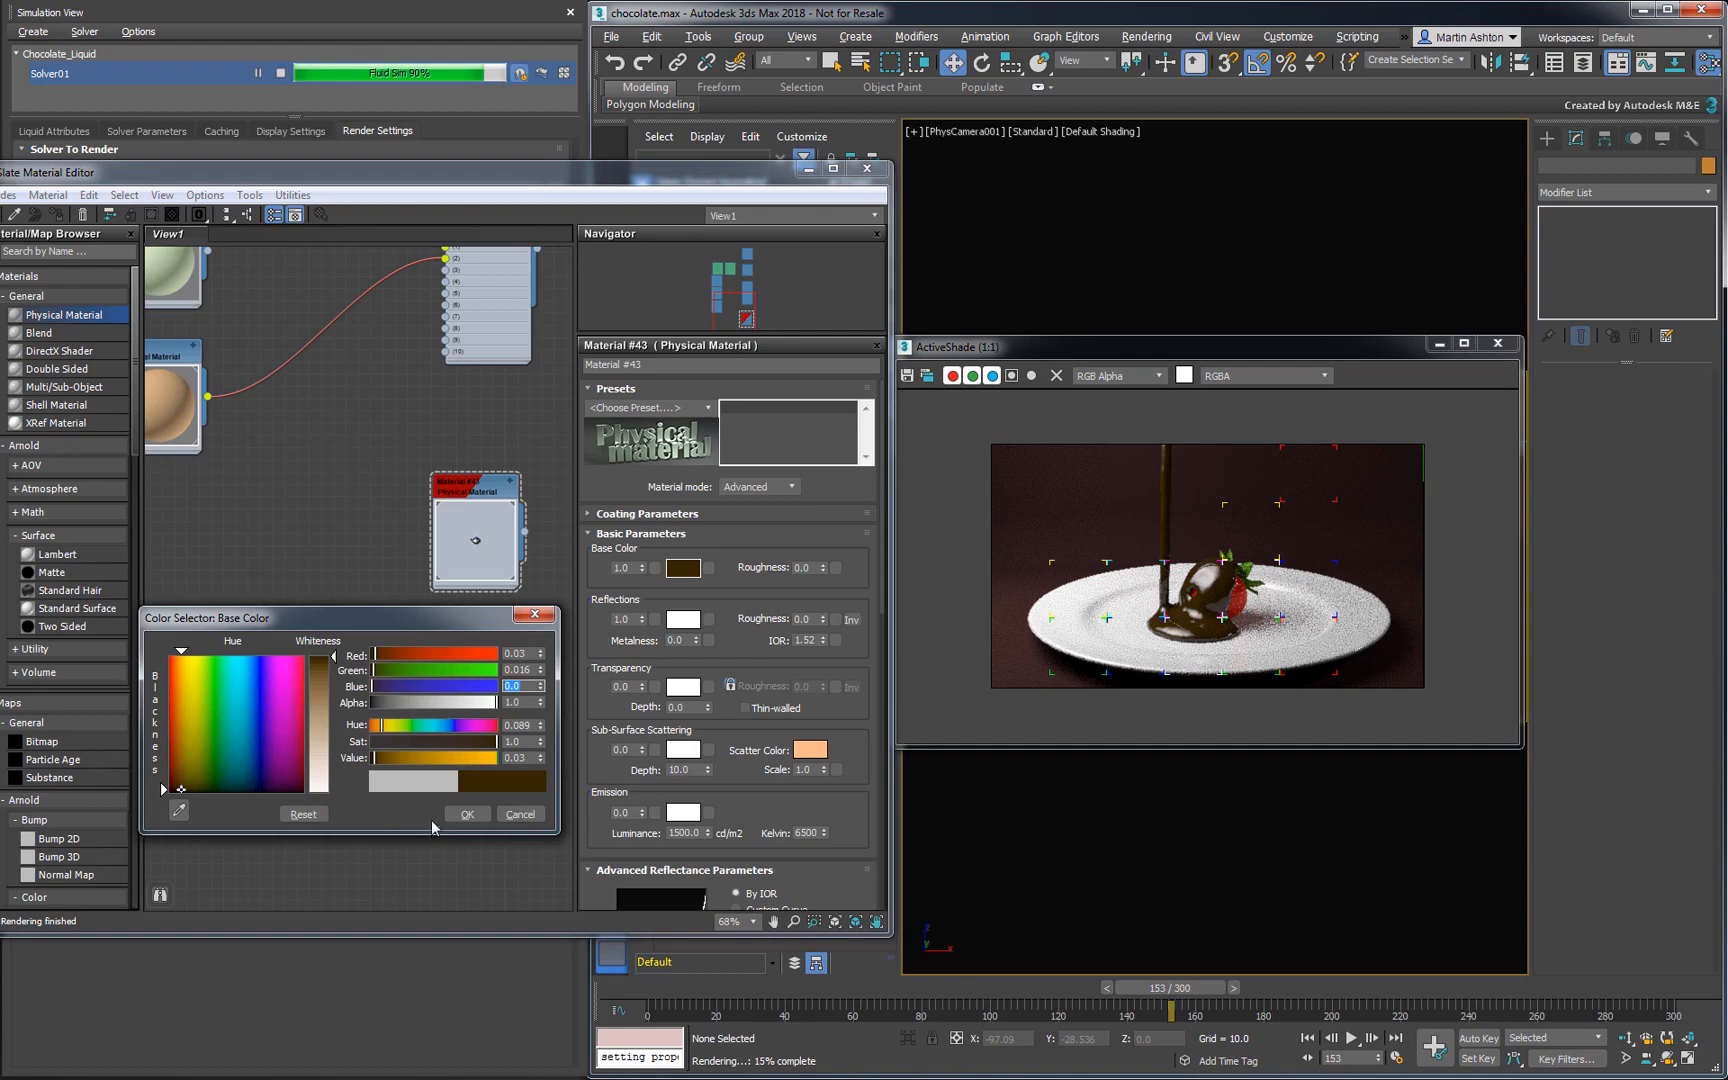
{"action": "left_click", "coordinate": [463, 813]}
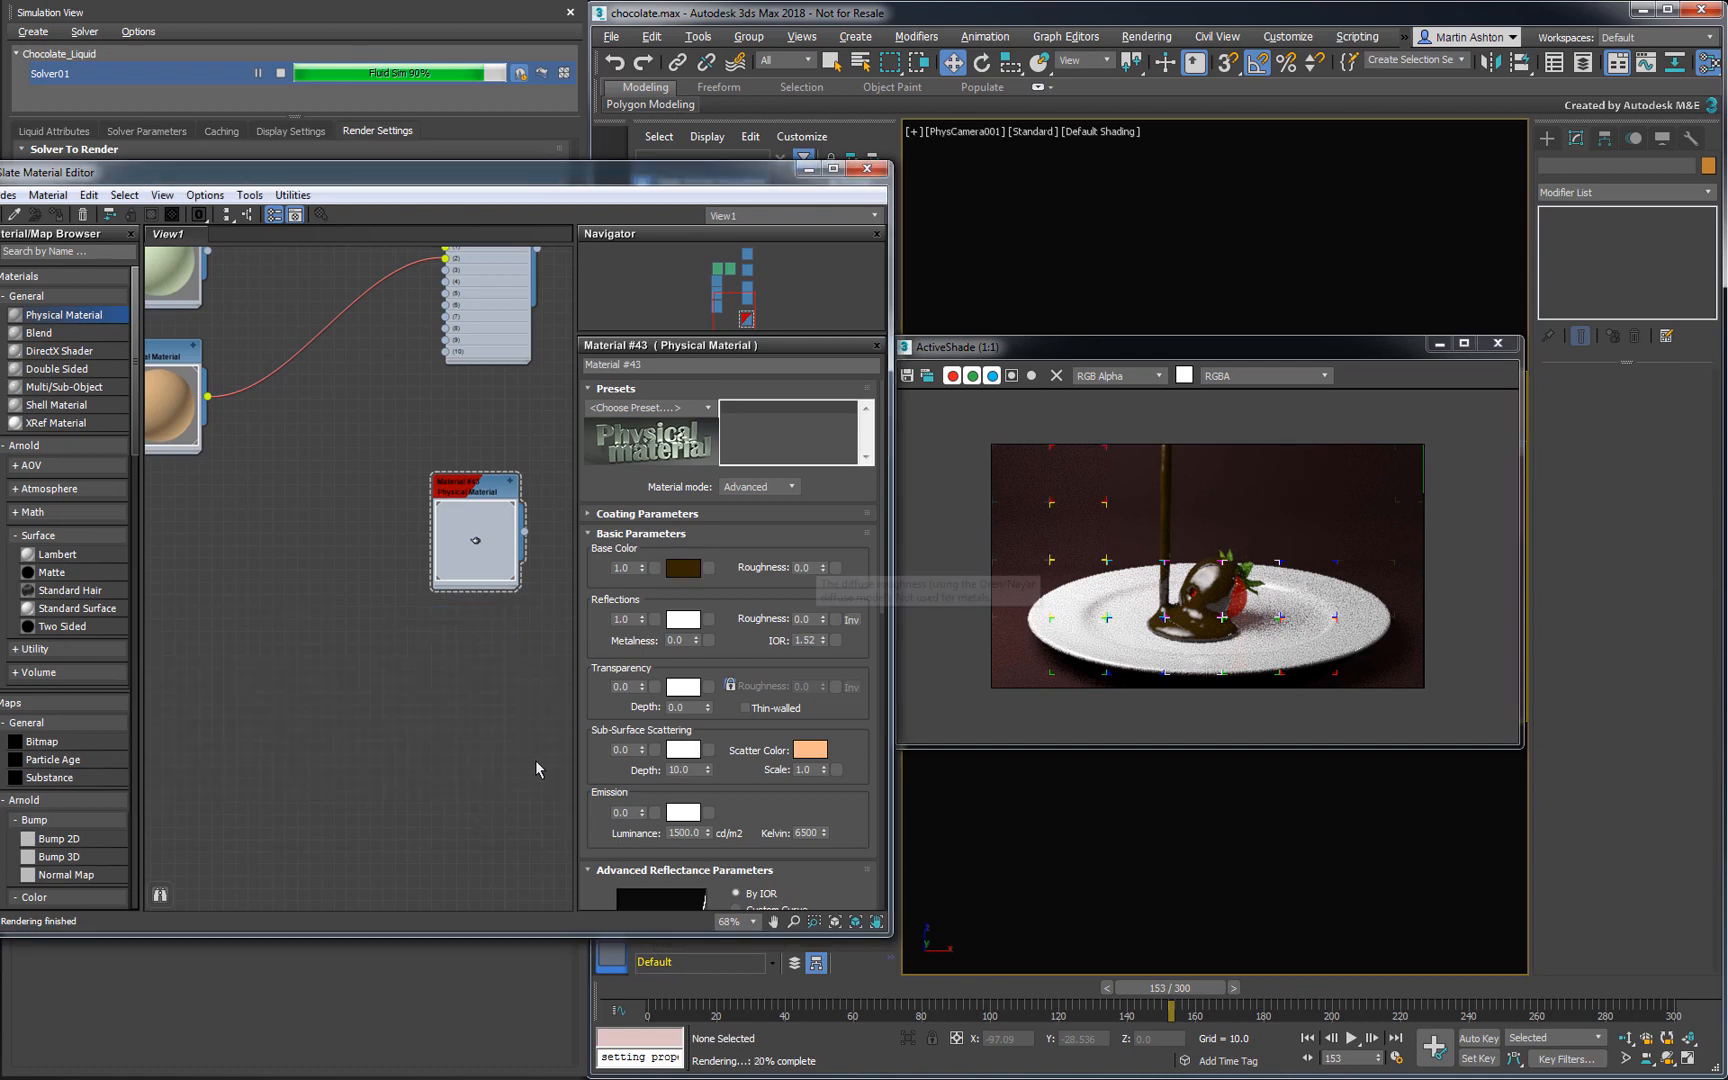
{"action": "left_click", "coordinate": [803, 567]}
{"action": "type", "text": "0.1"}
{"action": "key", "text": "Return"}
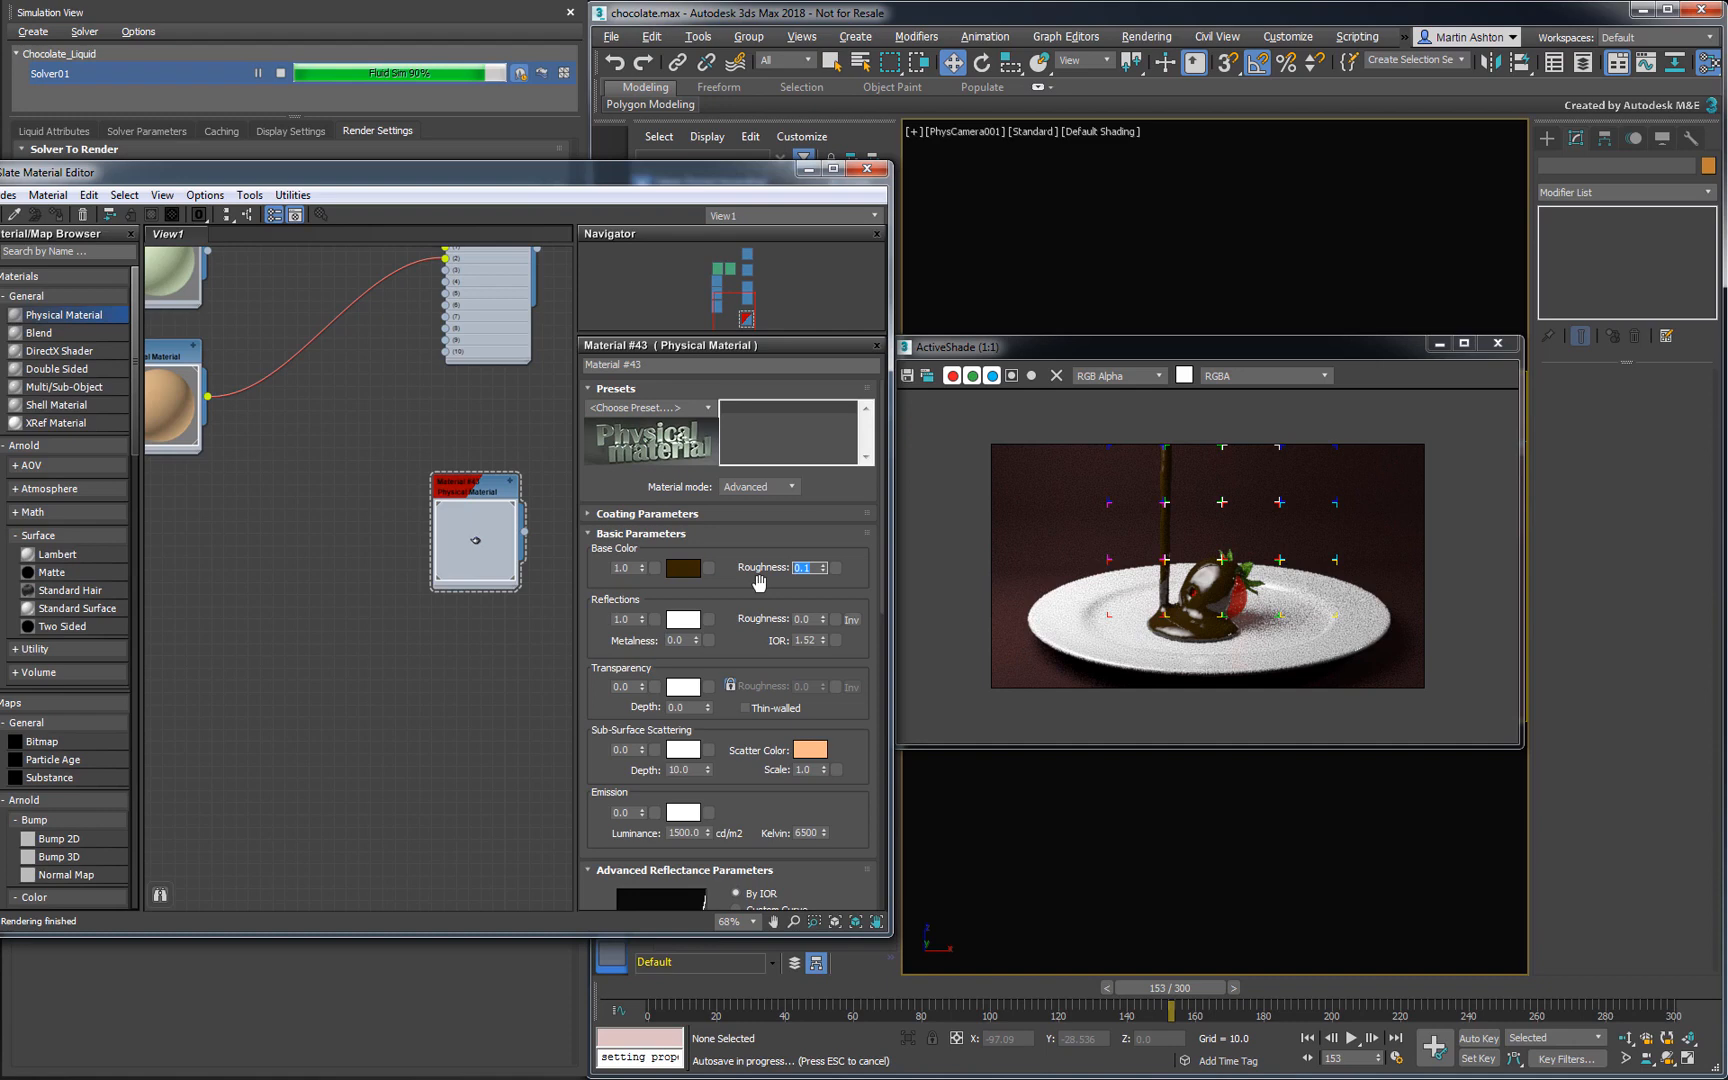
Set the liquid material's reflection color to RGB 0.417, 0.31, 0.225
{"action": "left_click", "coordinate": [683, 619]}
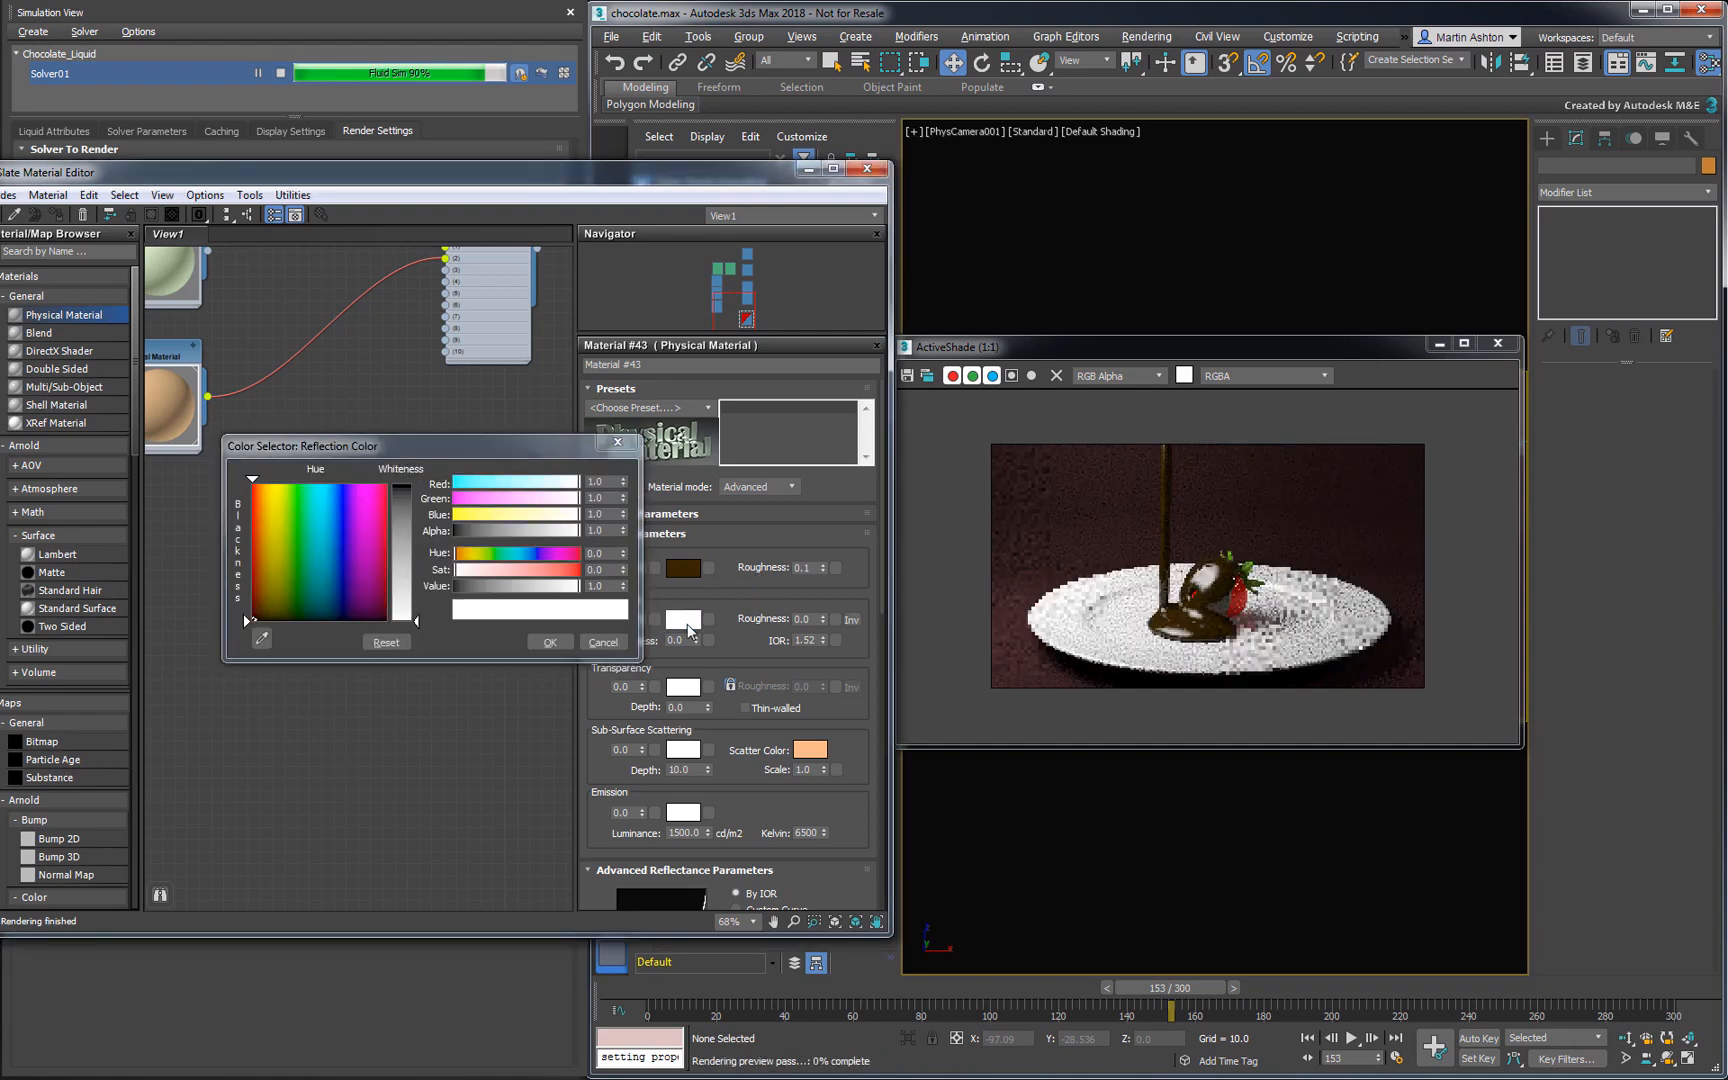
{"action": "double_click", "coordinate": [609, 484]}
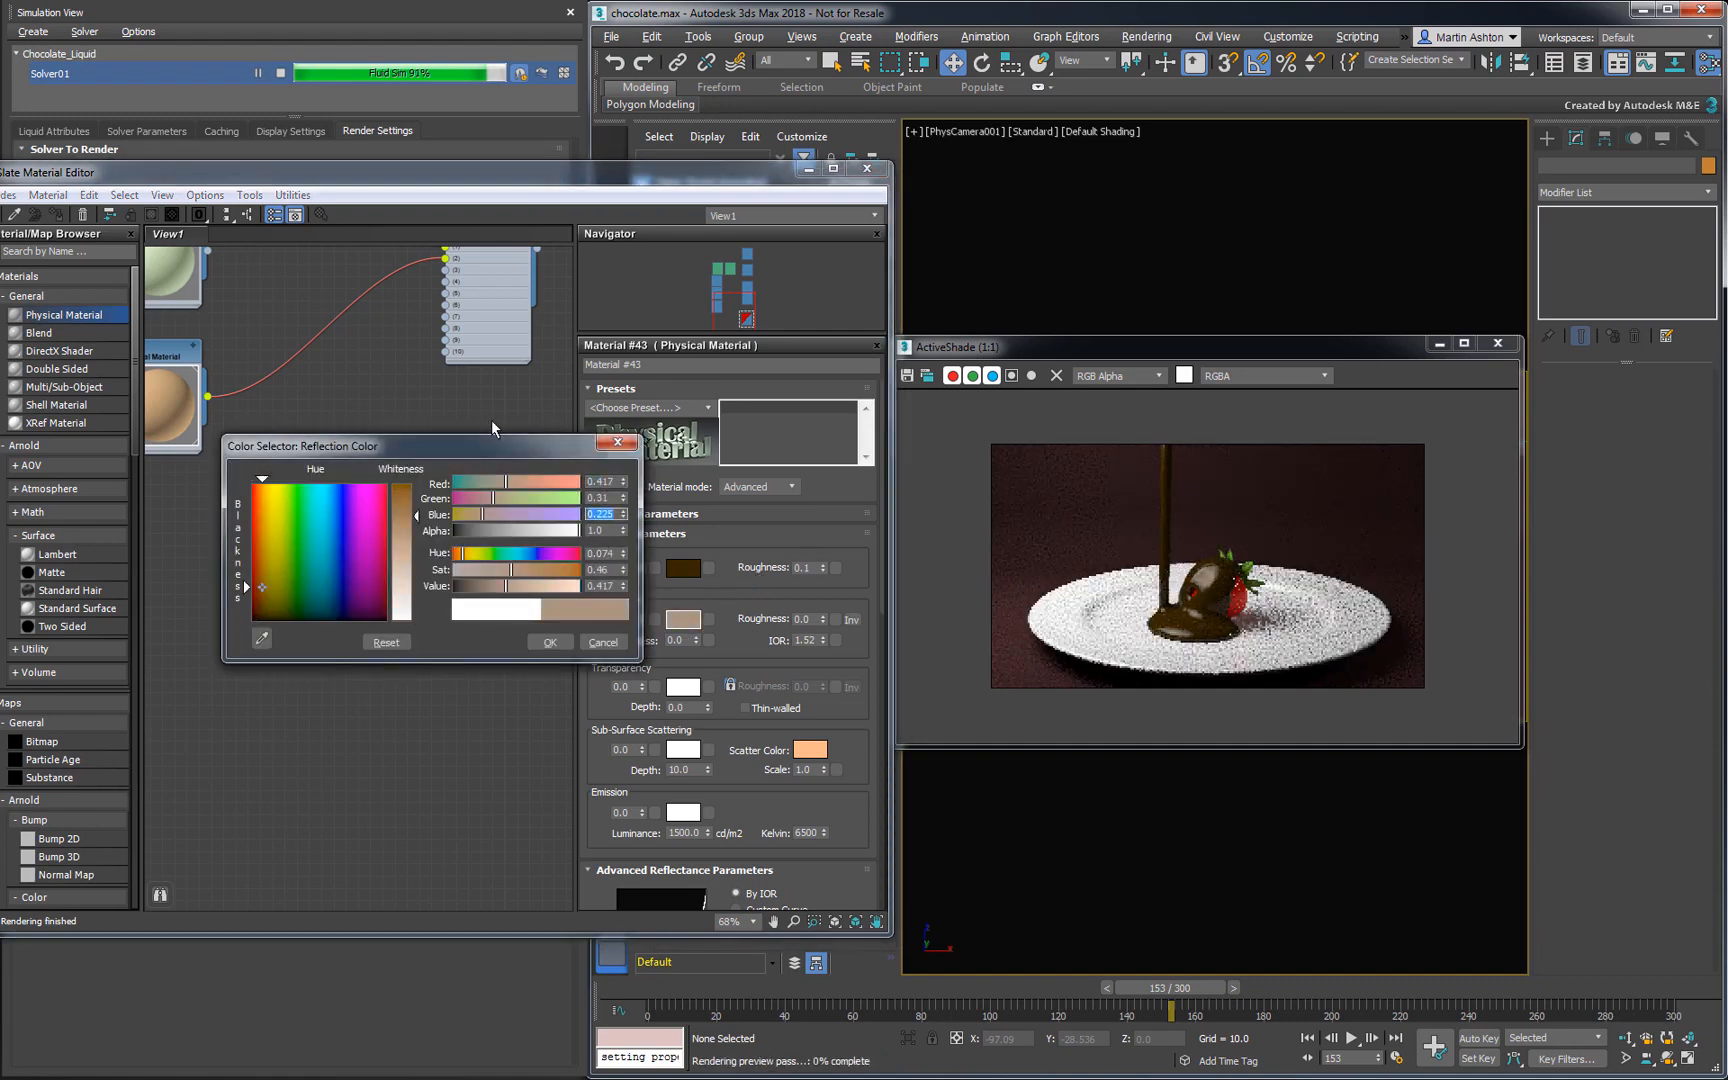
{"action": "left_click", "coordinate": [551, 642]}
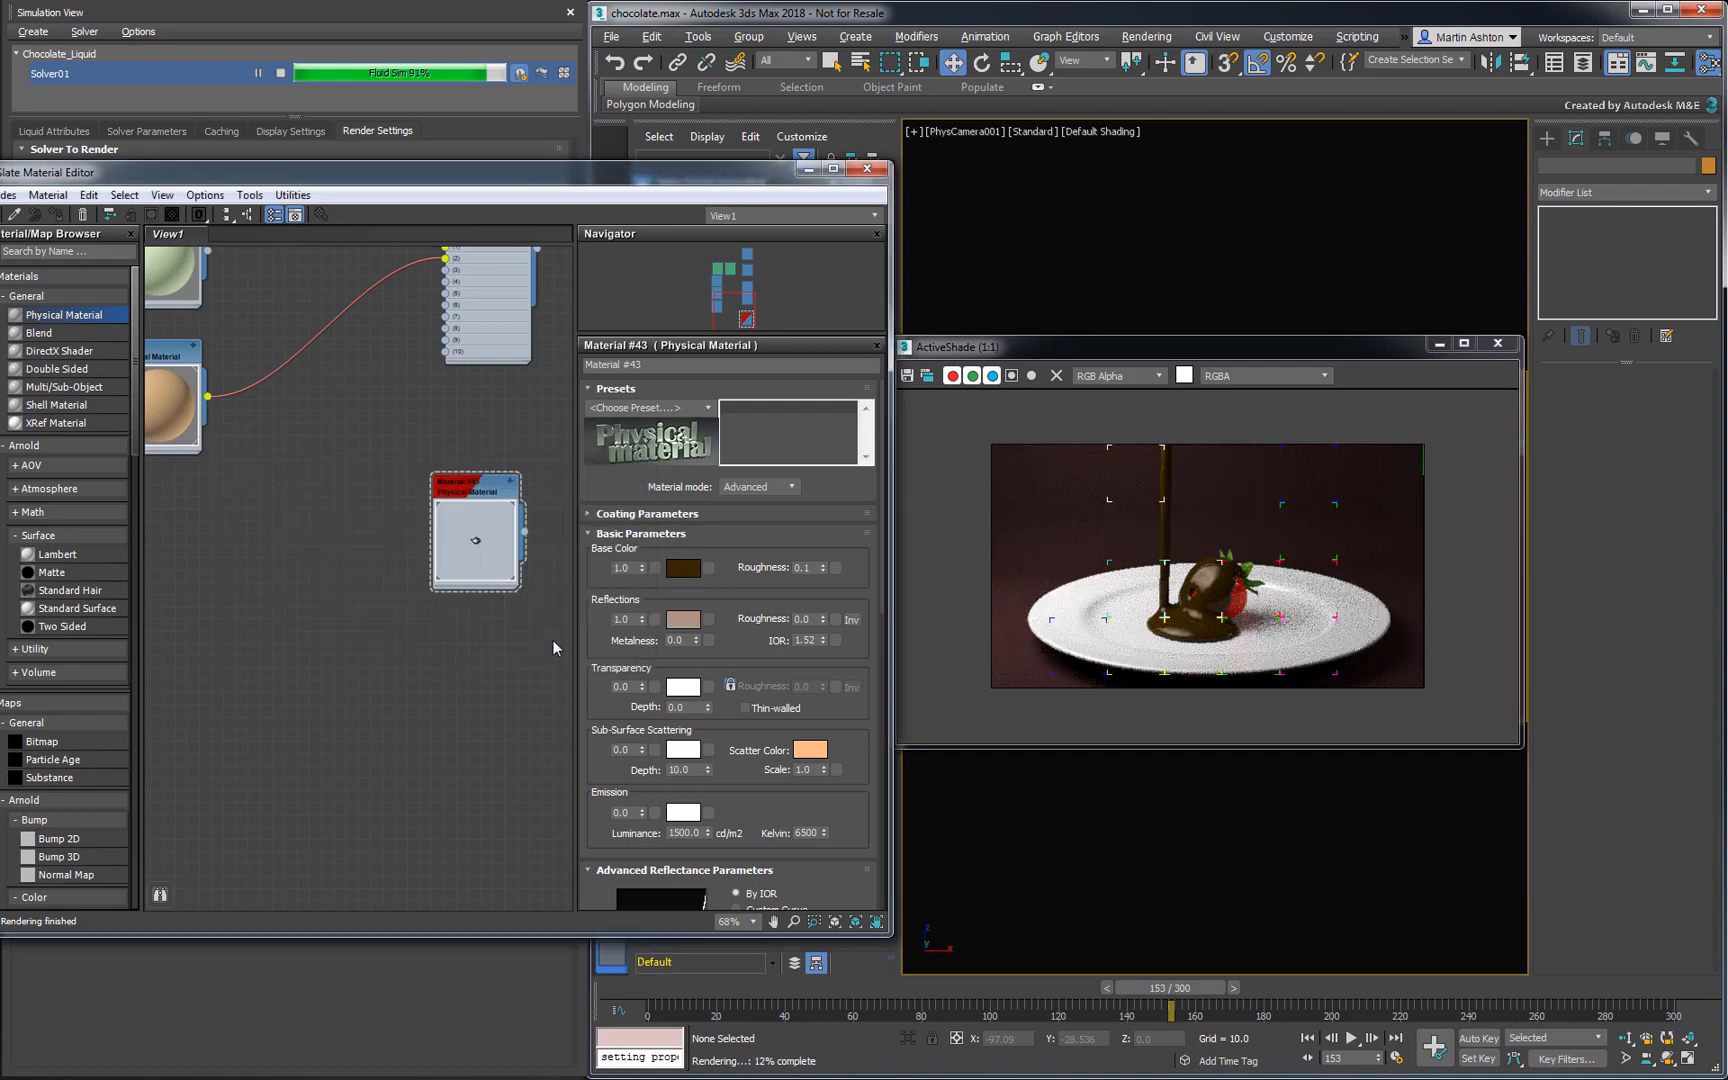
Set the liquid material's reflection roughness to 0.1 and preview frame 300 in the ActiveShade render
{"action": "left_click_drag", "start_coordinate": [814, 620], "coordinate": [789, 619]}
{"action": "type", "text": "0.1"}
{"action": "key", "text": "Return"}
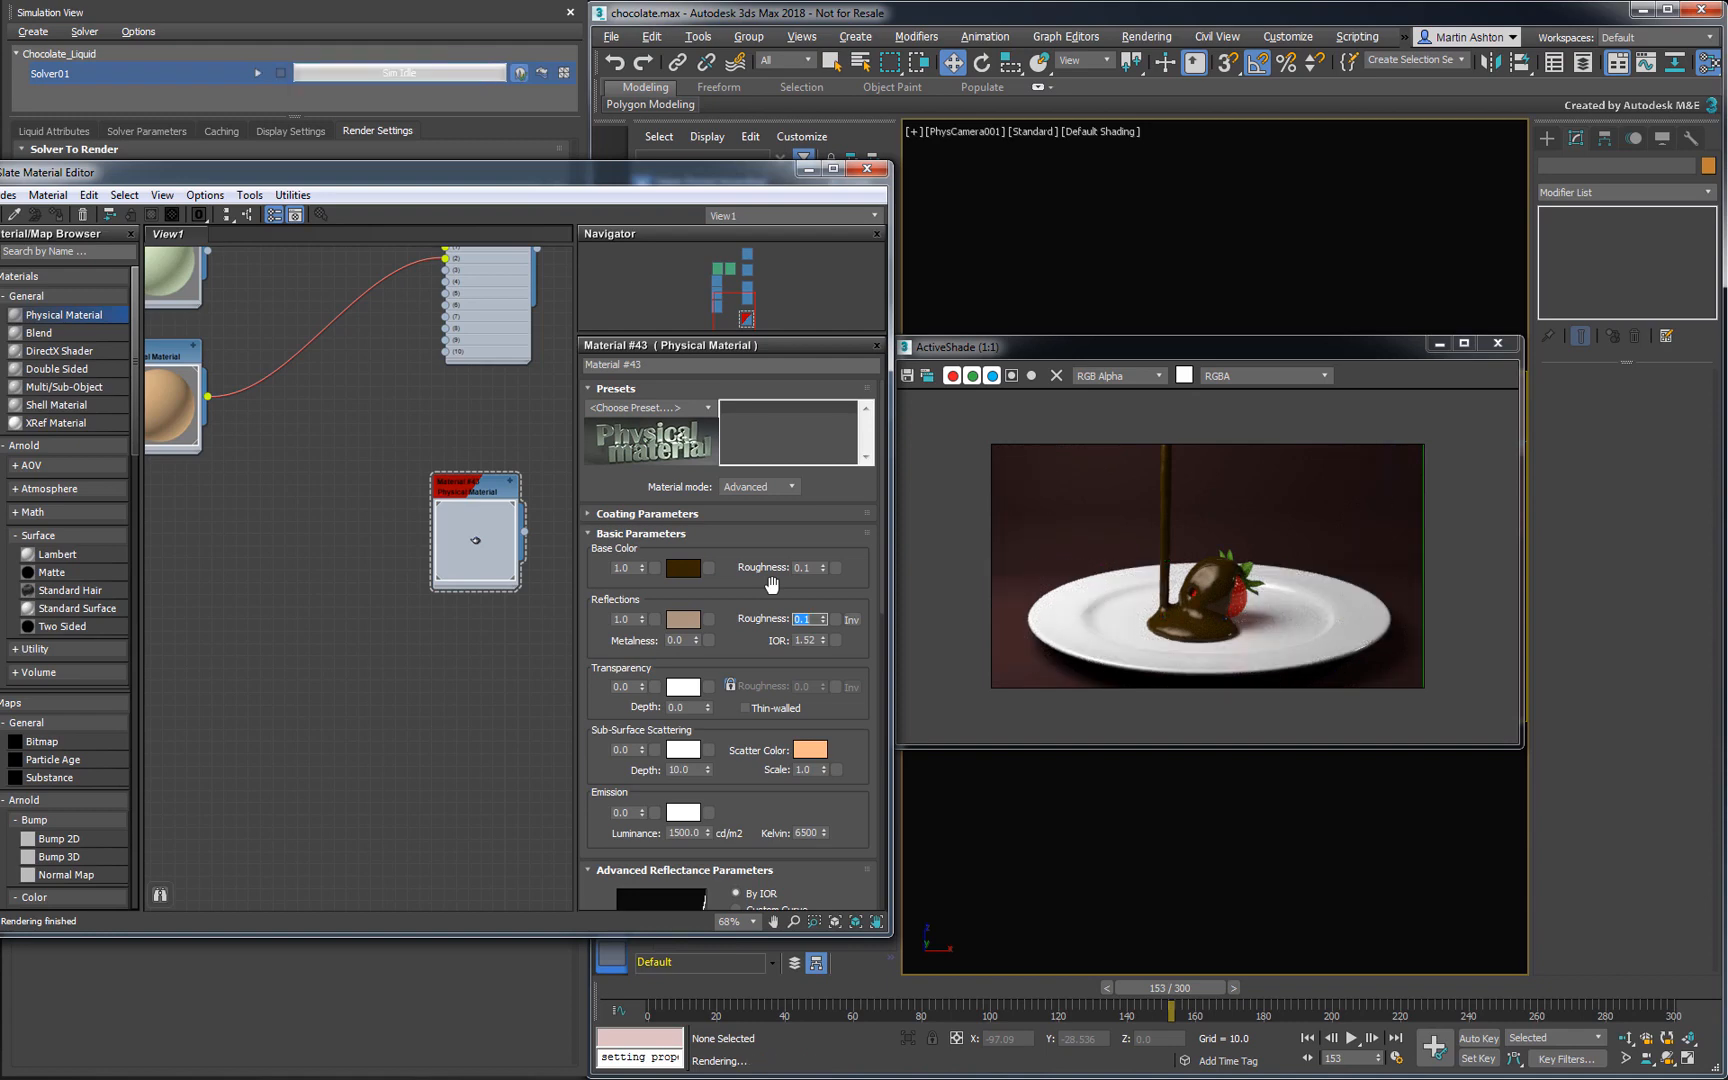
{"action": "left_click_drag", "start_coordinate": [1138, 988], "coordinate": [1640, 988]}
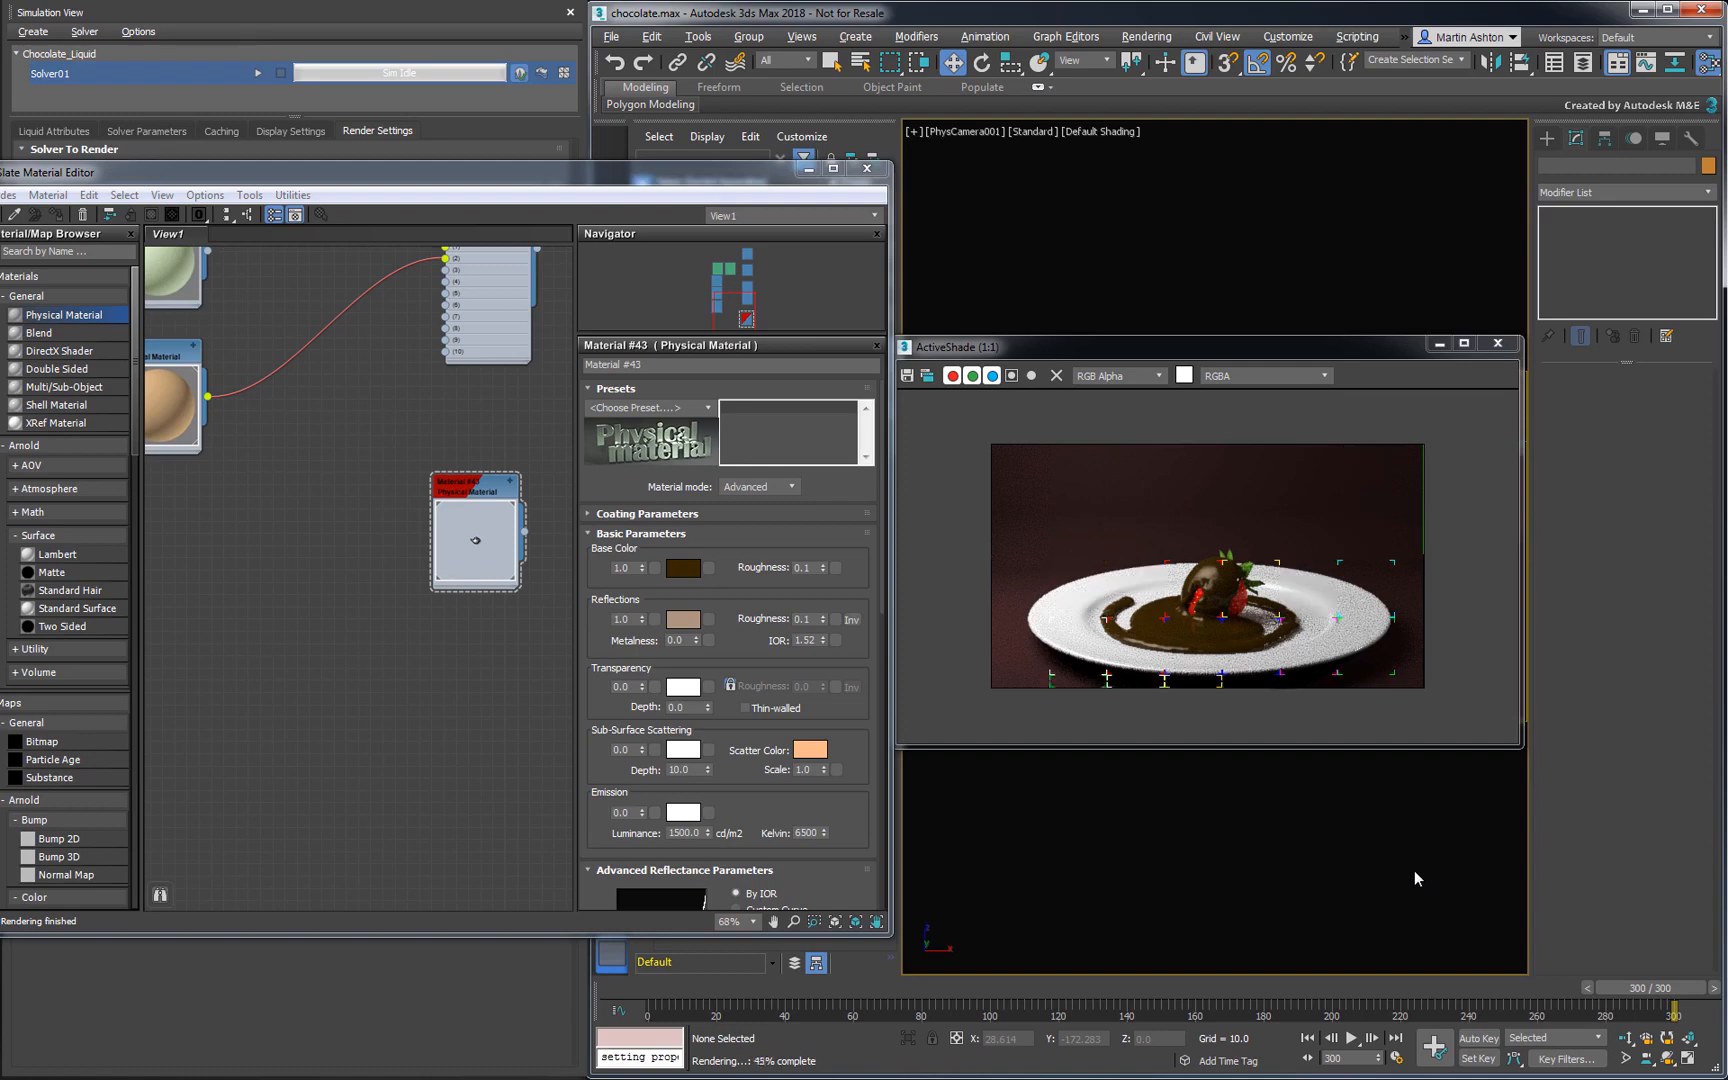
Close the ActiveShade render and the material editor, and open Solver01's display settings
{"action": "left_click", "coordinate": [1497, 344]}
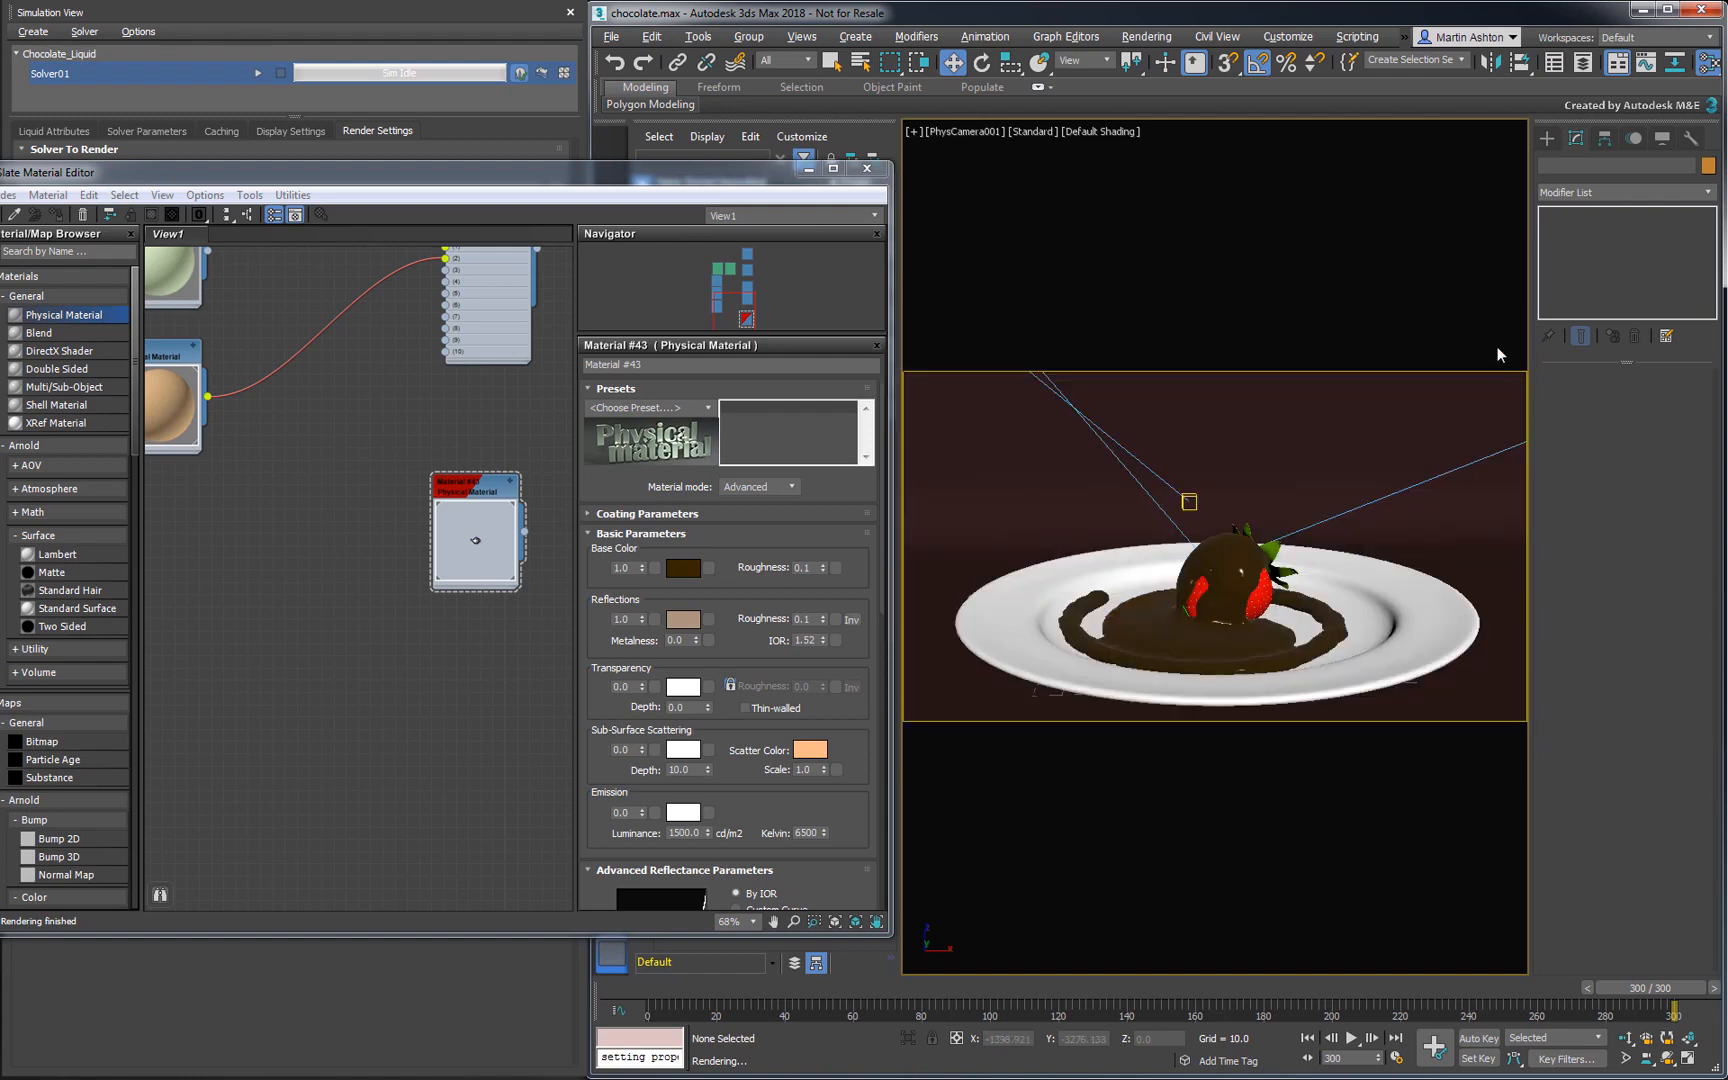
{"action": "left_click", "coordinate": [877, 170]}
{"action": "left_click", "coordinate": [288, 132]}
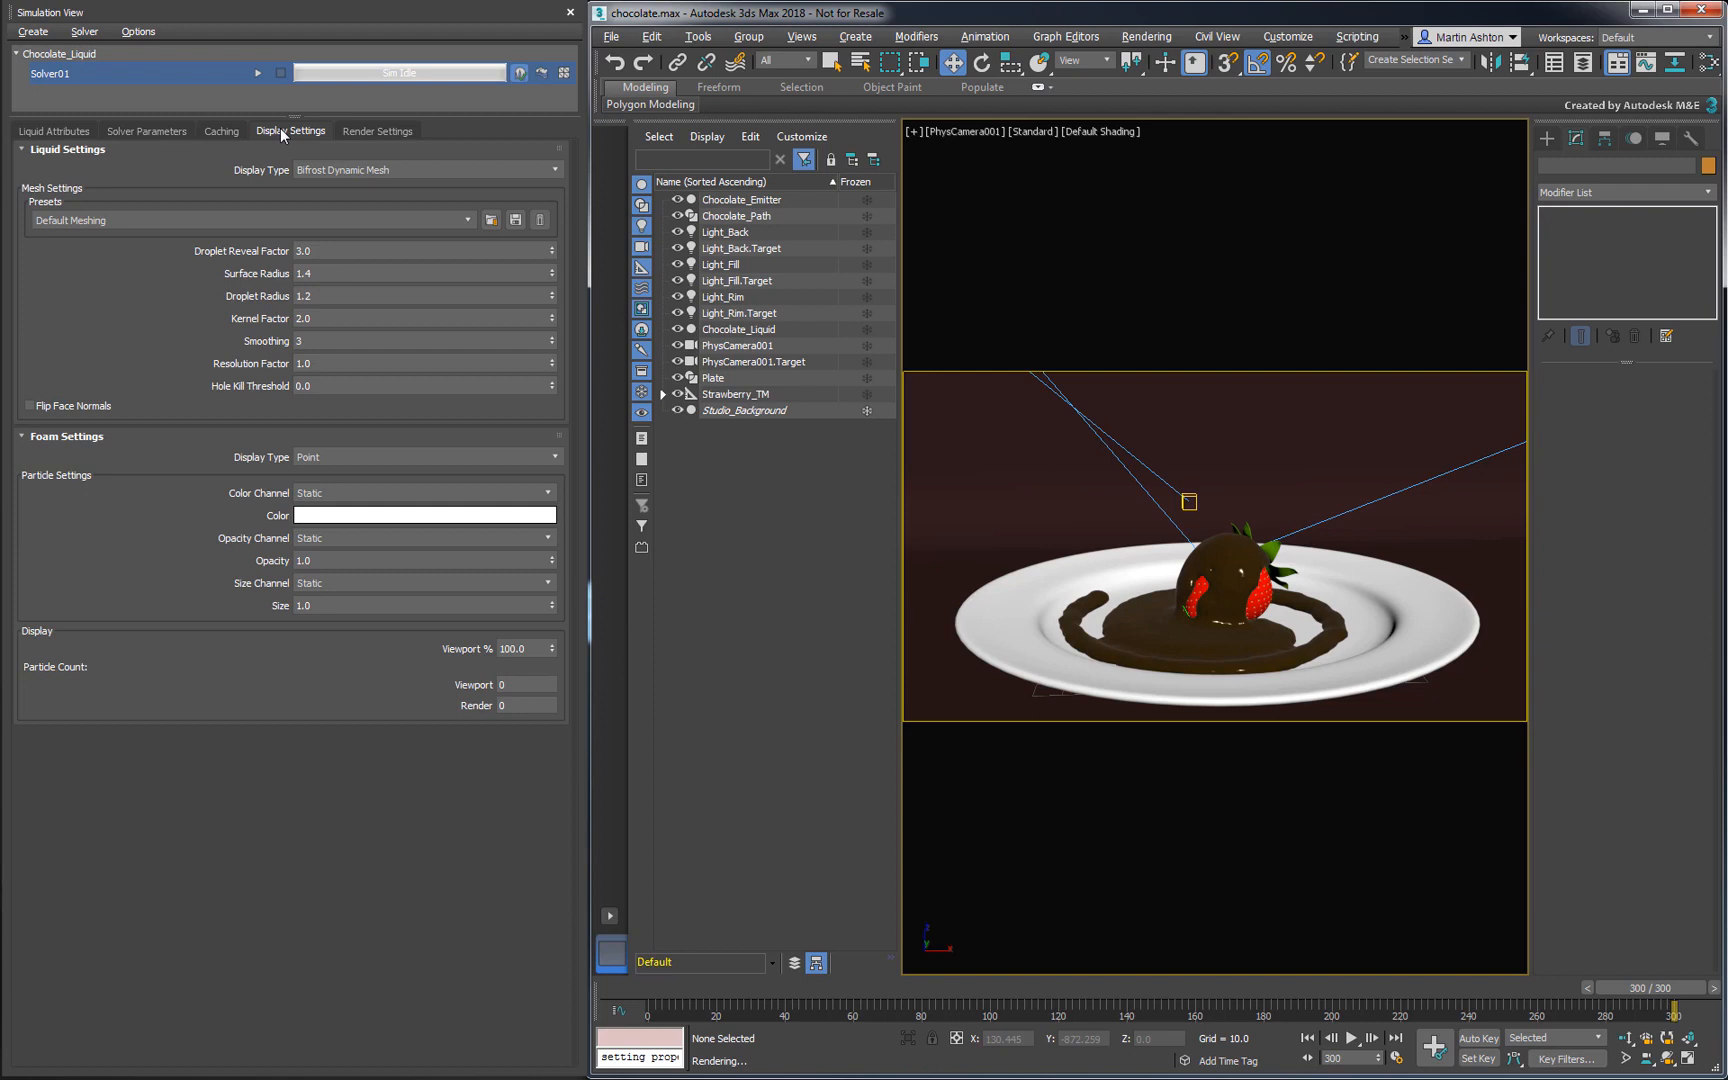
Try reducing the surface radius of Solver01's liquid mesh to 0.7
{"action": "left_click", "coordinate": [332, 251]}
{"action": "type", "text": "0"}
{"action": "key", "text": "Return"}
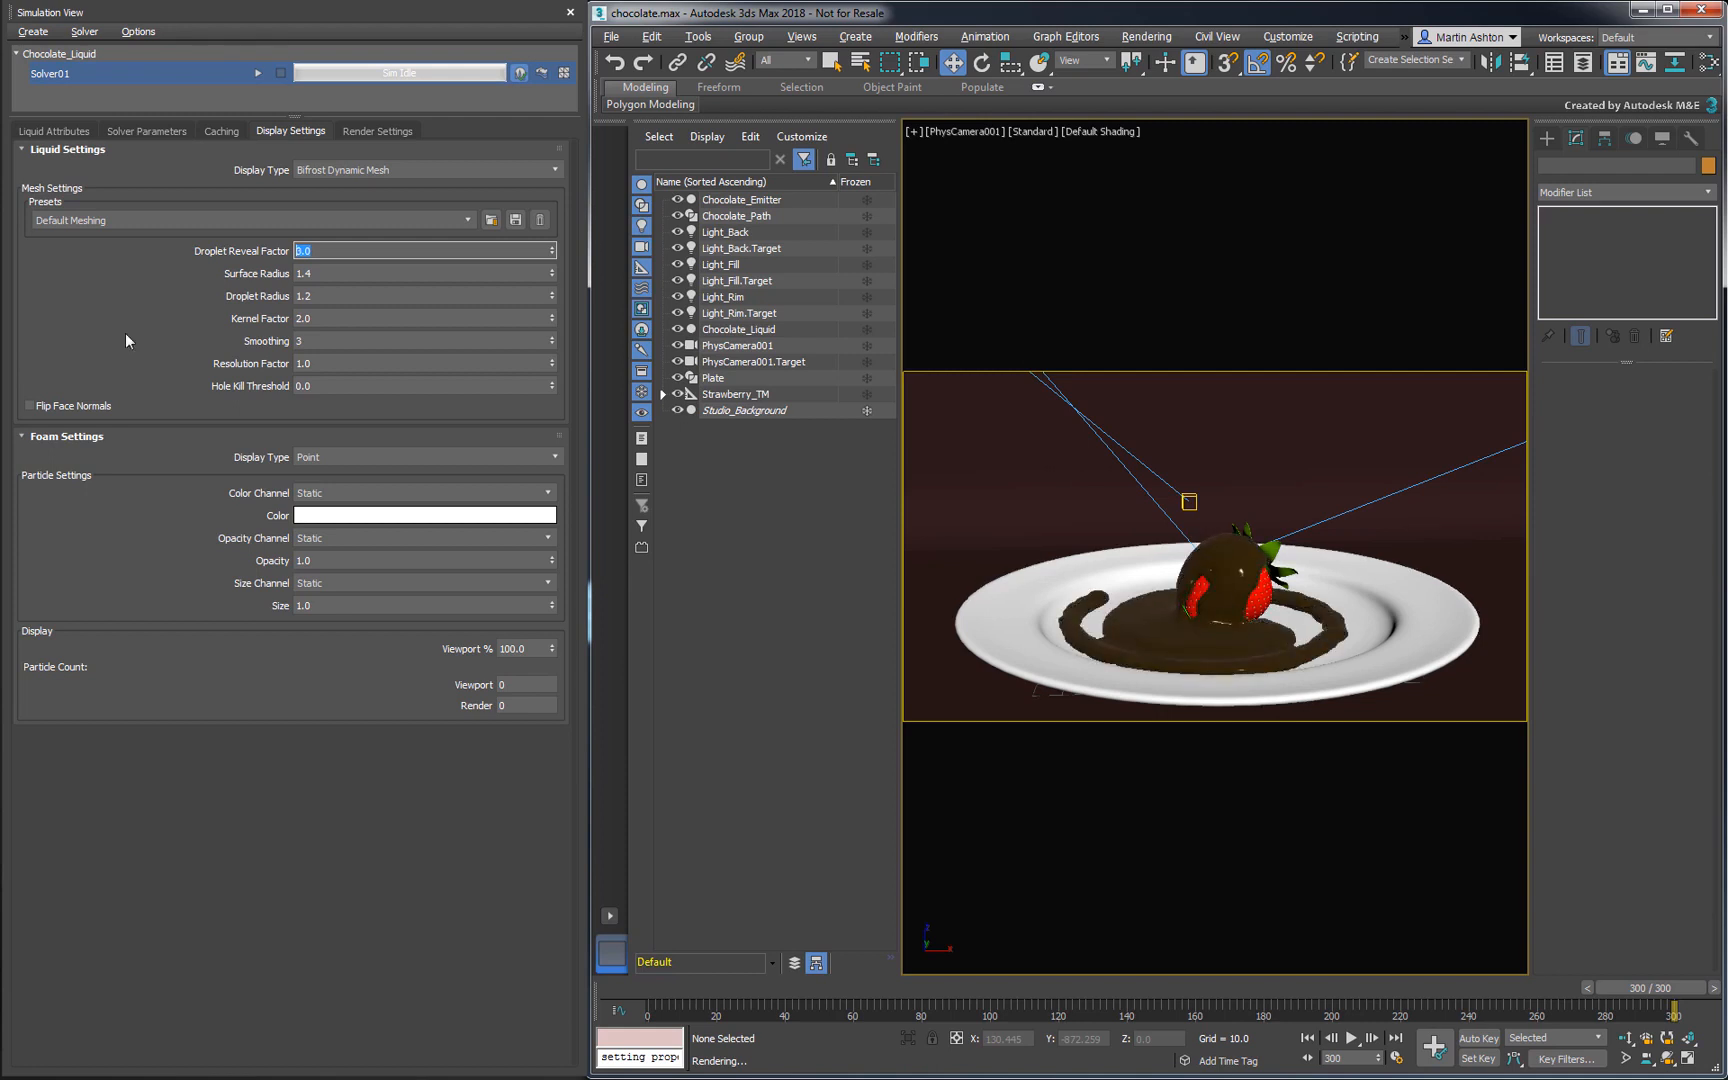
{"action": "type", "text": "3"}
{"action": "key", "text": "Tab"}
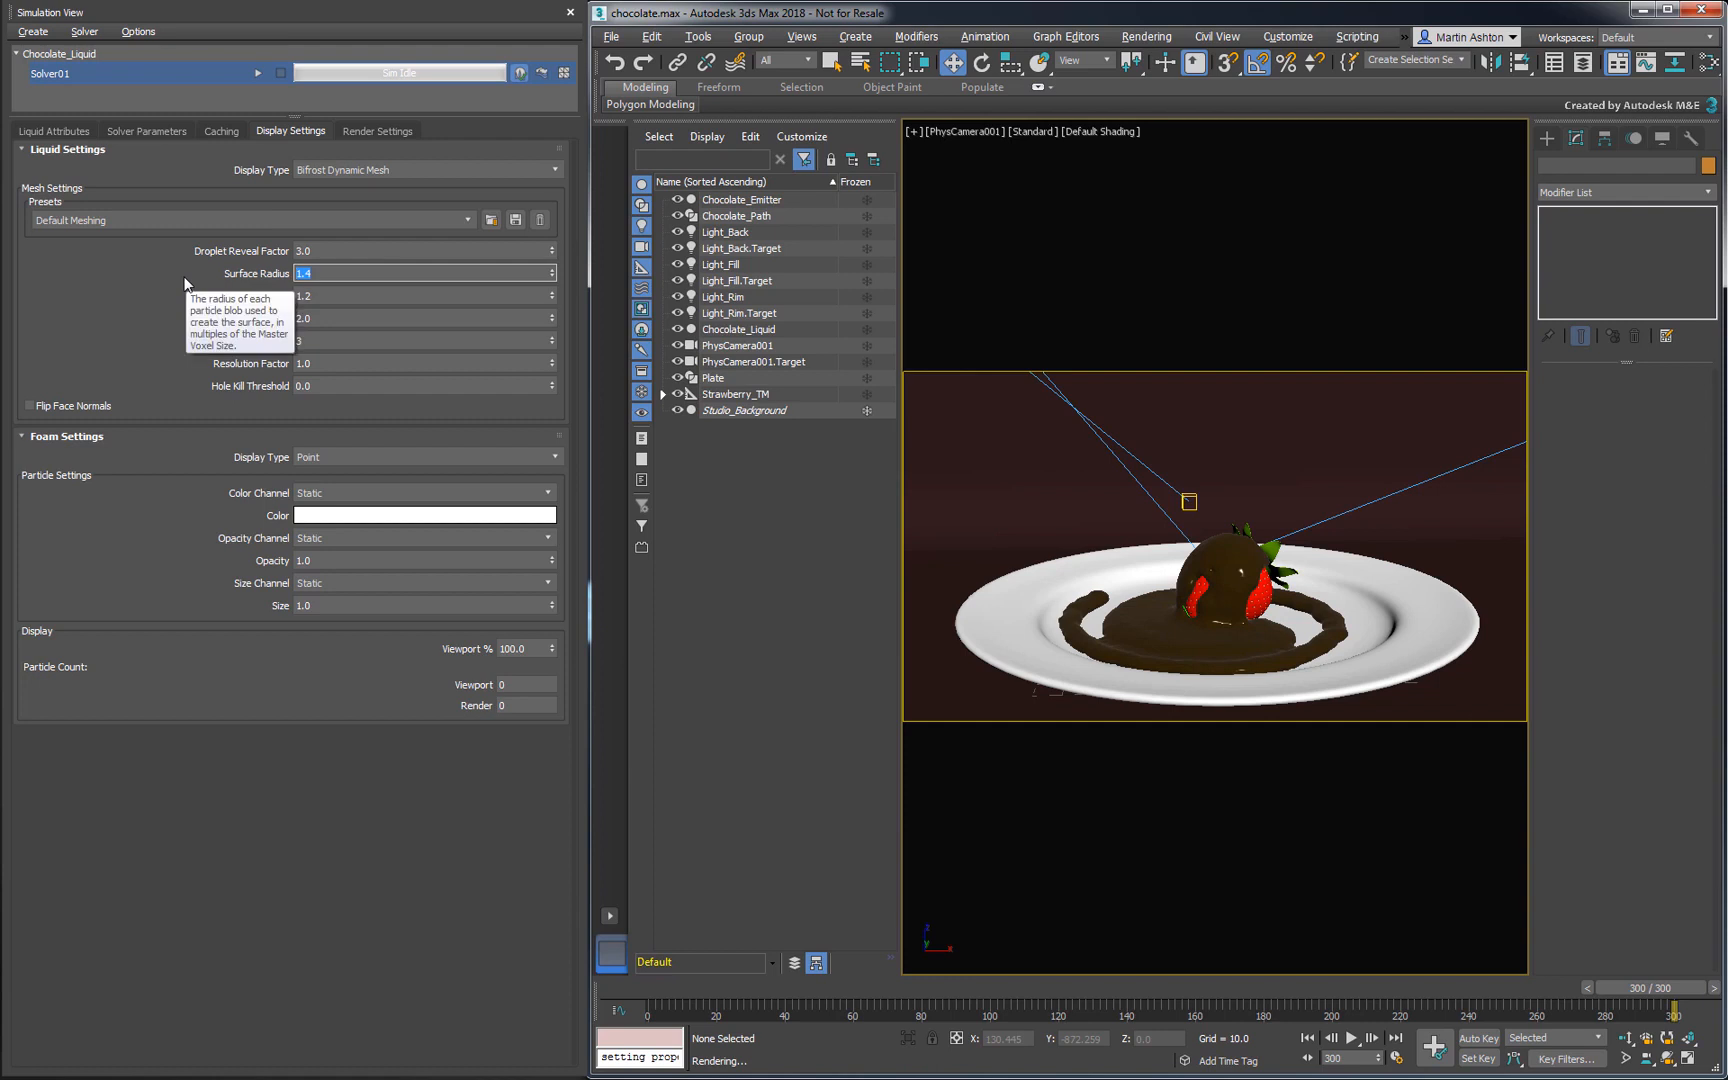
{"action": "type", "text": "0.7"}
{"action": "key", "text": "Return"}
{"action": "double_click", "coordinate": [337, 363]}
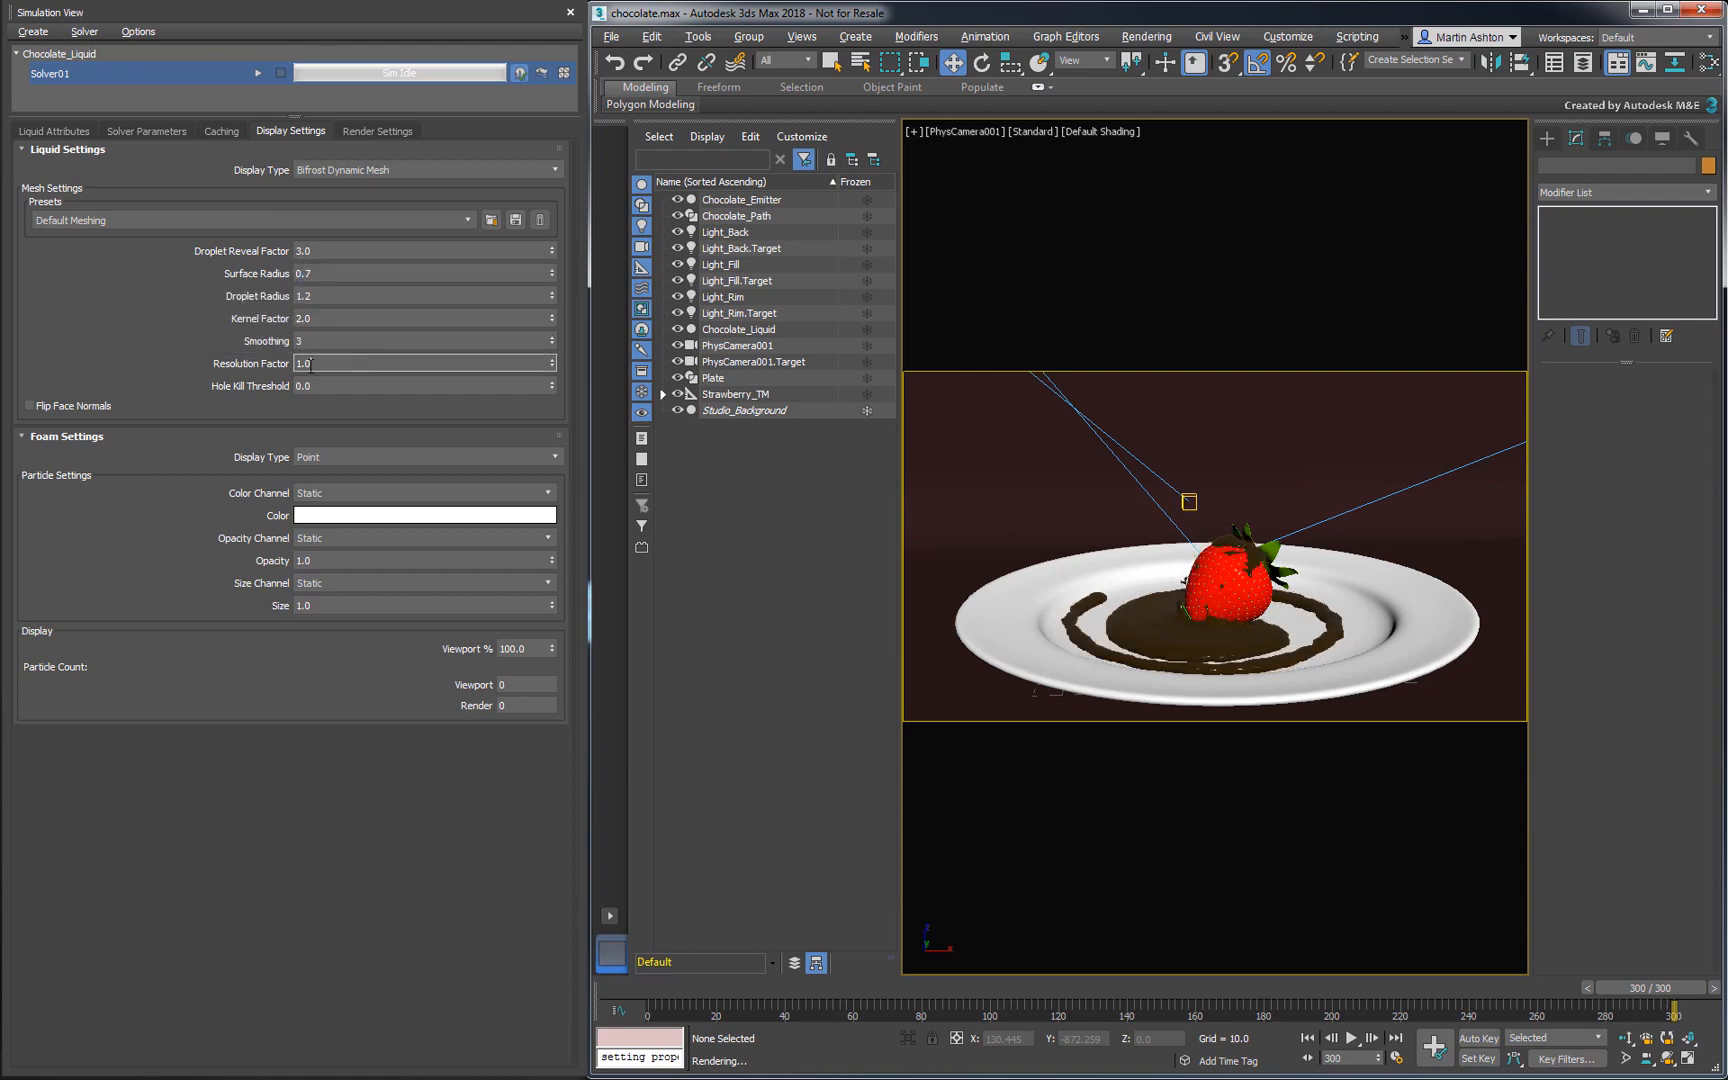
{"action": "type", "text": "2"}
{"action": "key", "text": "Return"}
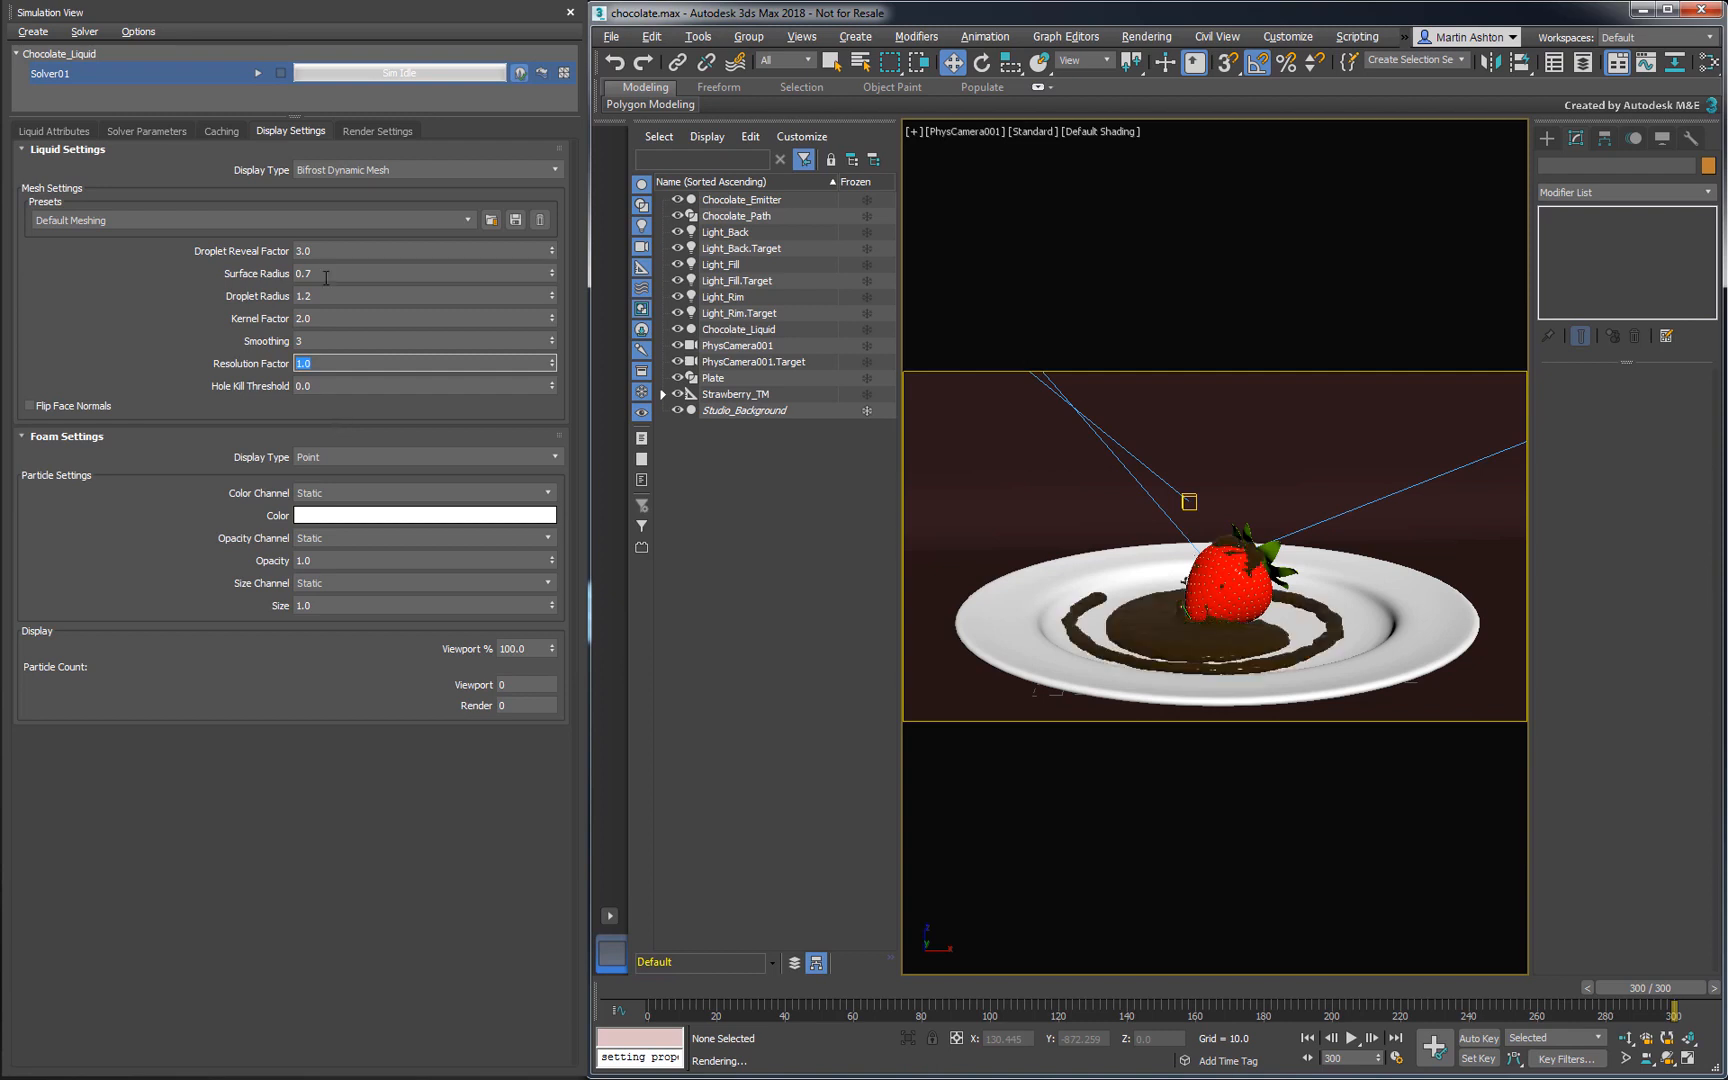
Restore the surface radius of Solver01's liquid mesh to 1.4
{"action": "left_click_drag", "start_coordinate": [326, 275], "coordinate": [296, 277]}
{"action": "type", "text": "1.4"}
{"action": "key", "text": "Return"}
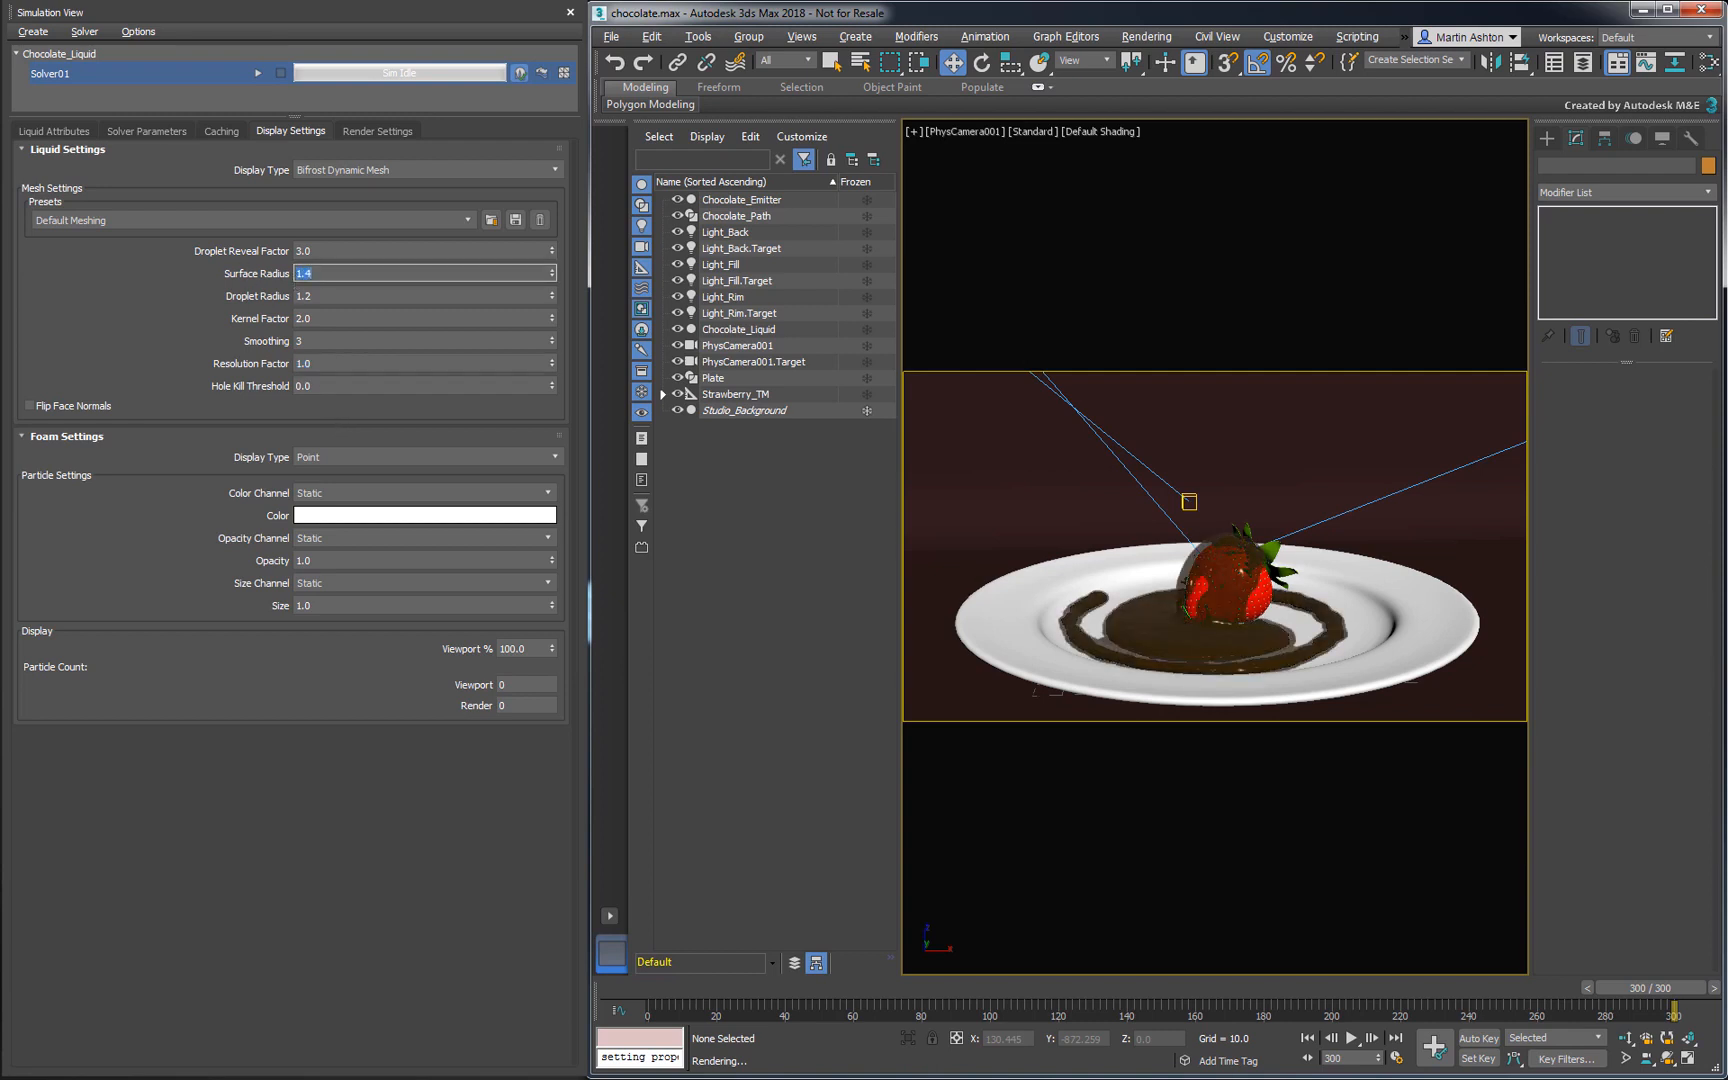
Duplicate Solver01 and rename the copy Solver_Hi_Res
{"action": "right_click", "coordinate": [106, 76]}
{"action": "left_click", "coordinate": [140, 122]}
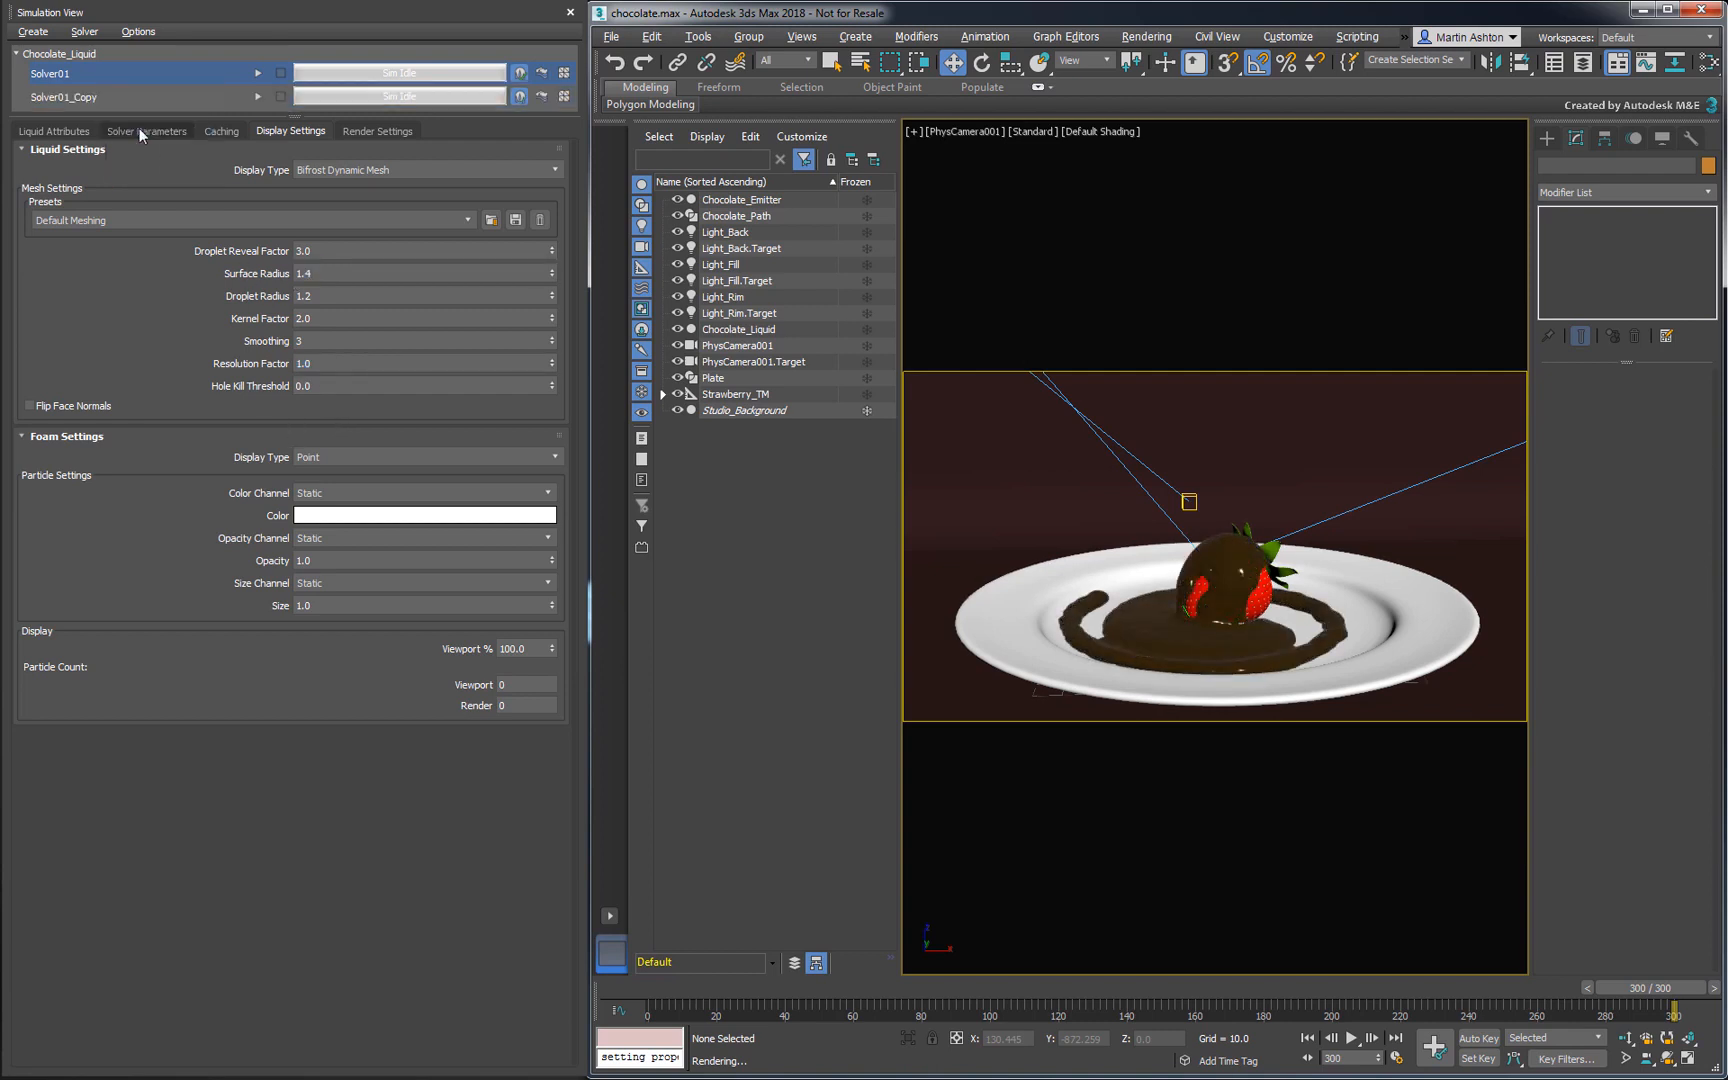
{"action": "left_click", "coordinate": [135, 96]}
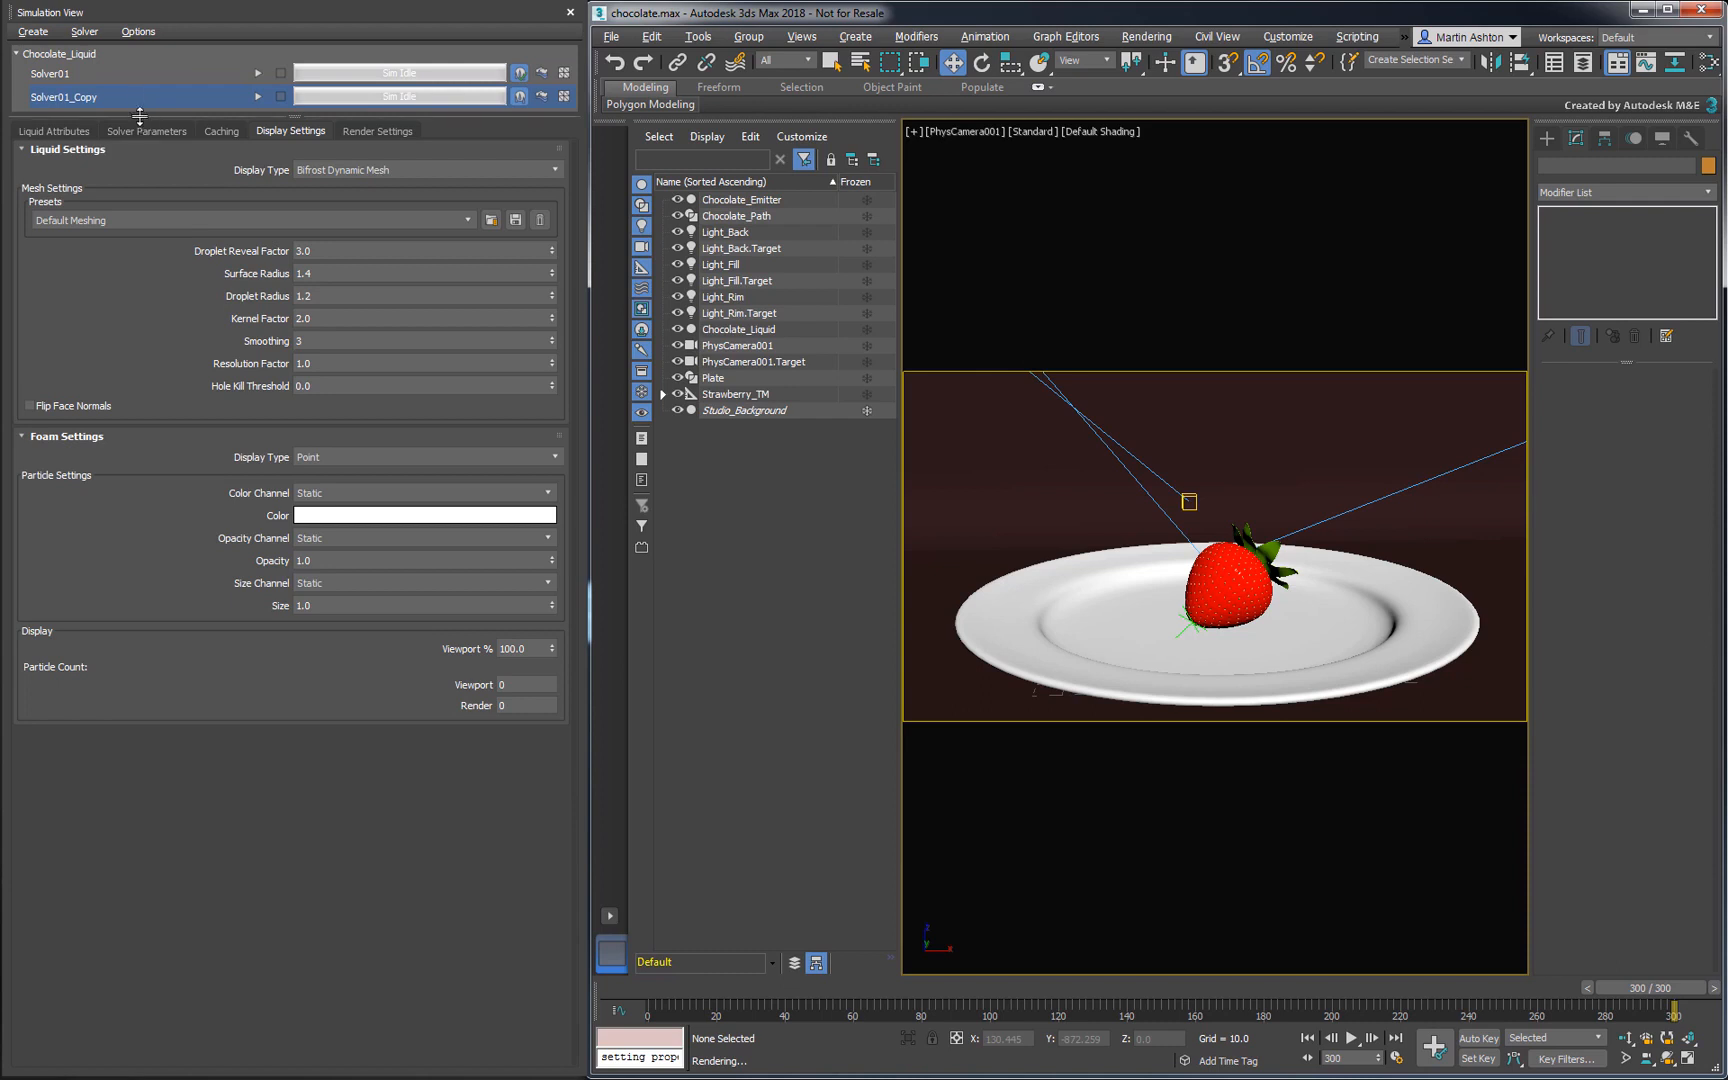
{"action": "left_click_drag", "start_coordinate": [139, 116], "coordinate": [139, 146]}
{"action": "right_click", "coordinate": [111, 94]}
{"action": "left_click", "coordinate": [130, 123]}
{"action": "type", "text": "Sol"}
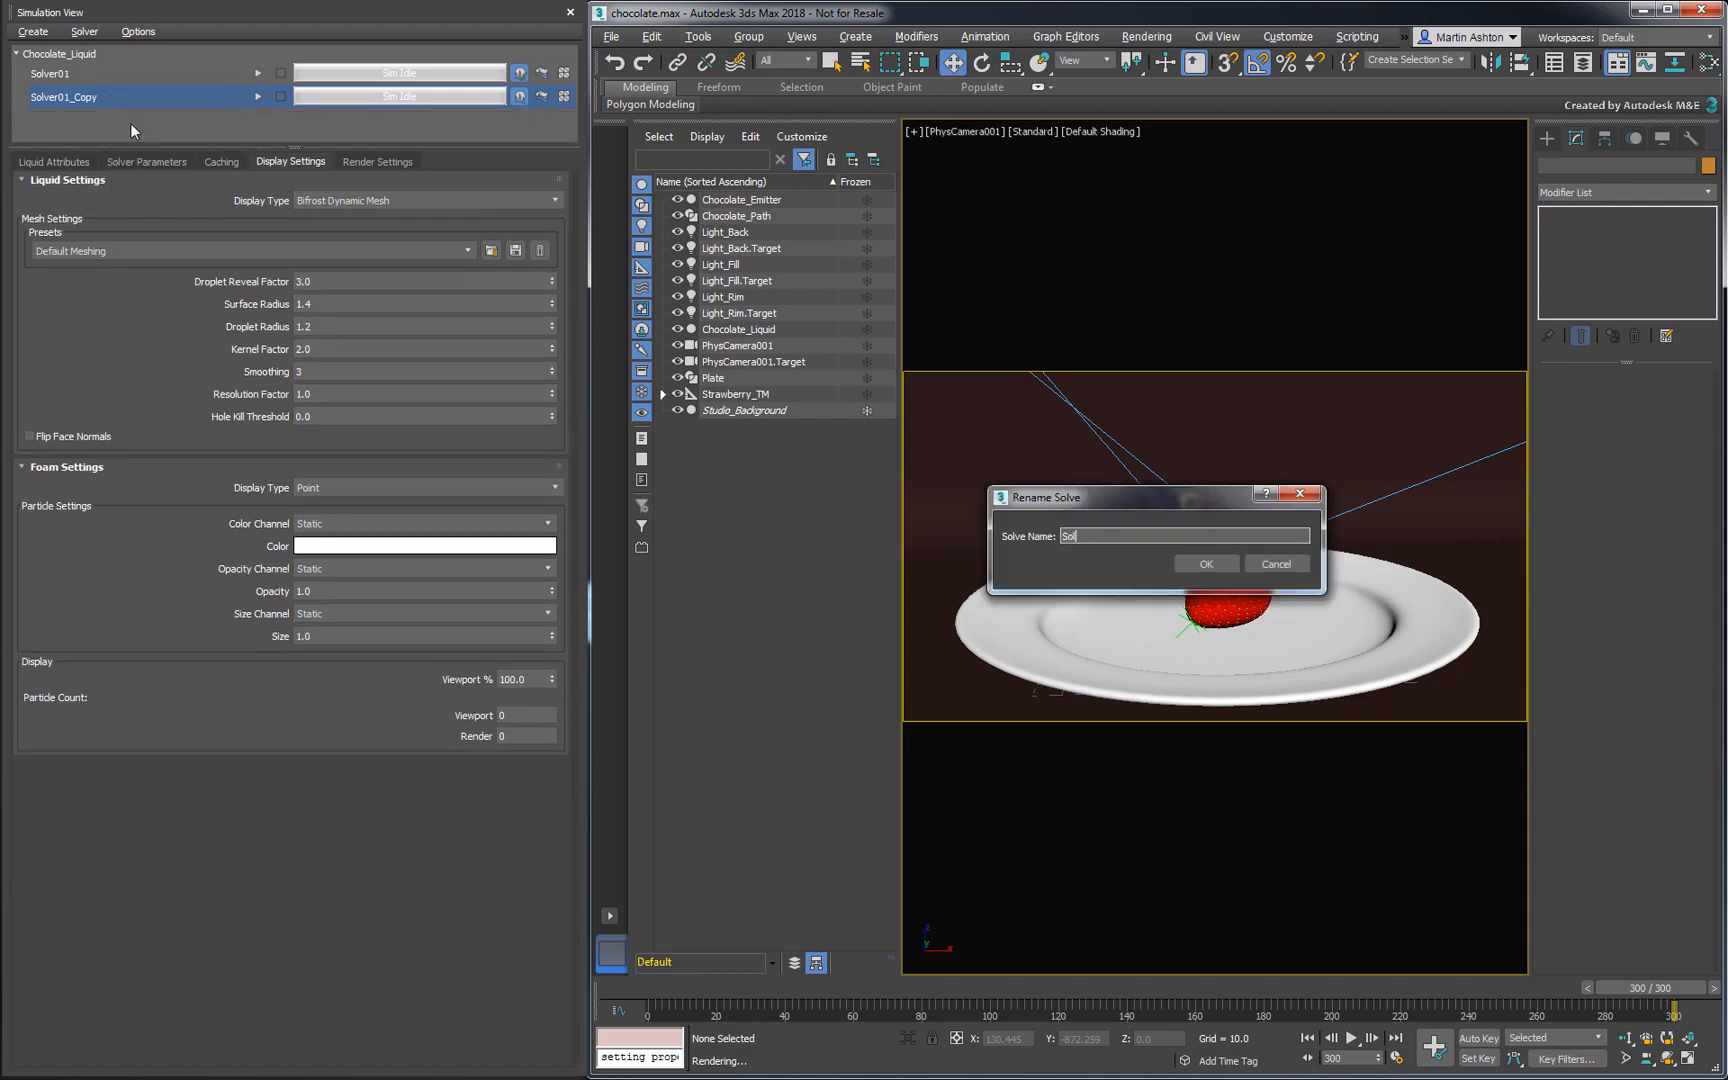
{"action": "type", "text": "ver_Hi_Res"}
{"action": "left_click", "coordinate": [1195, 565]}
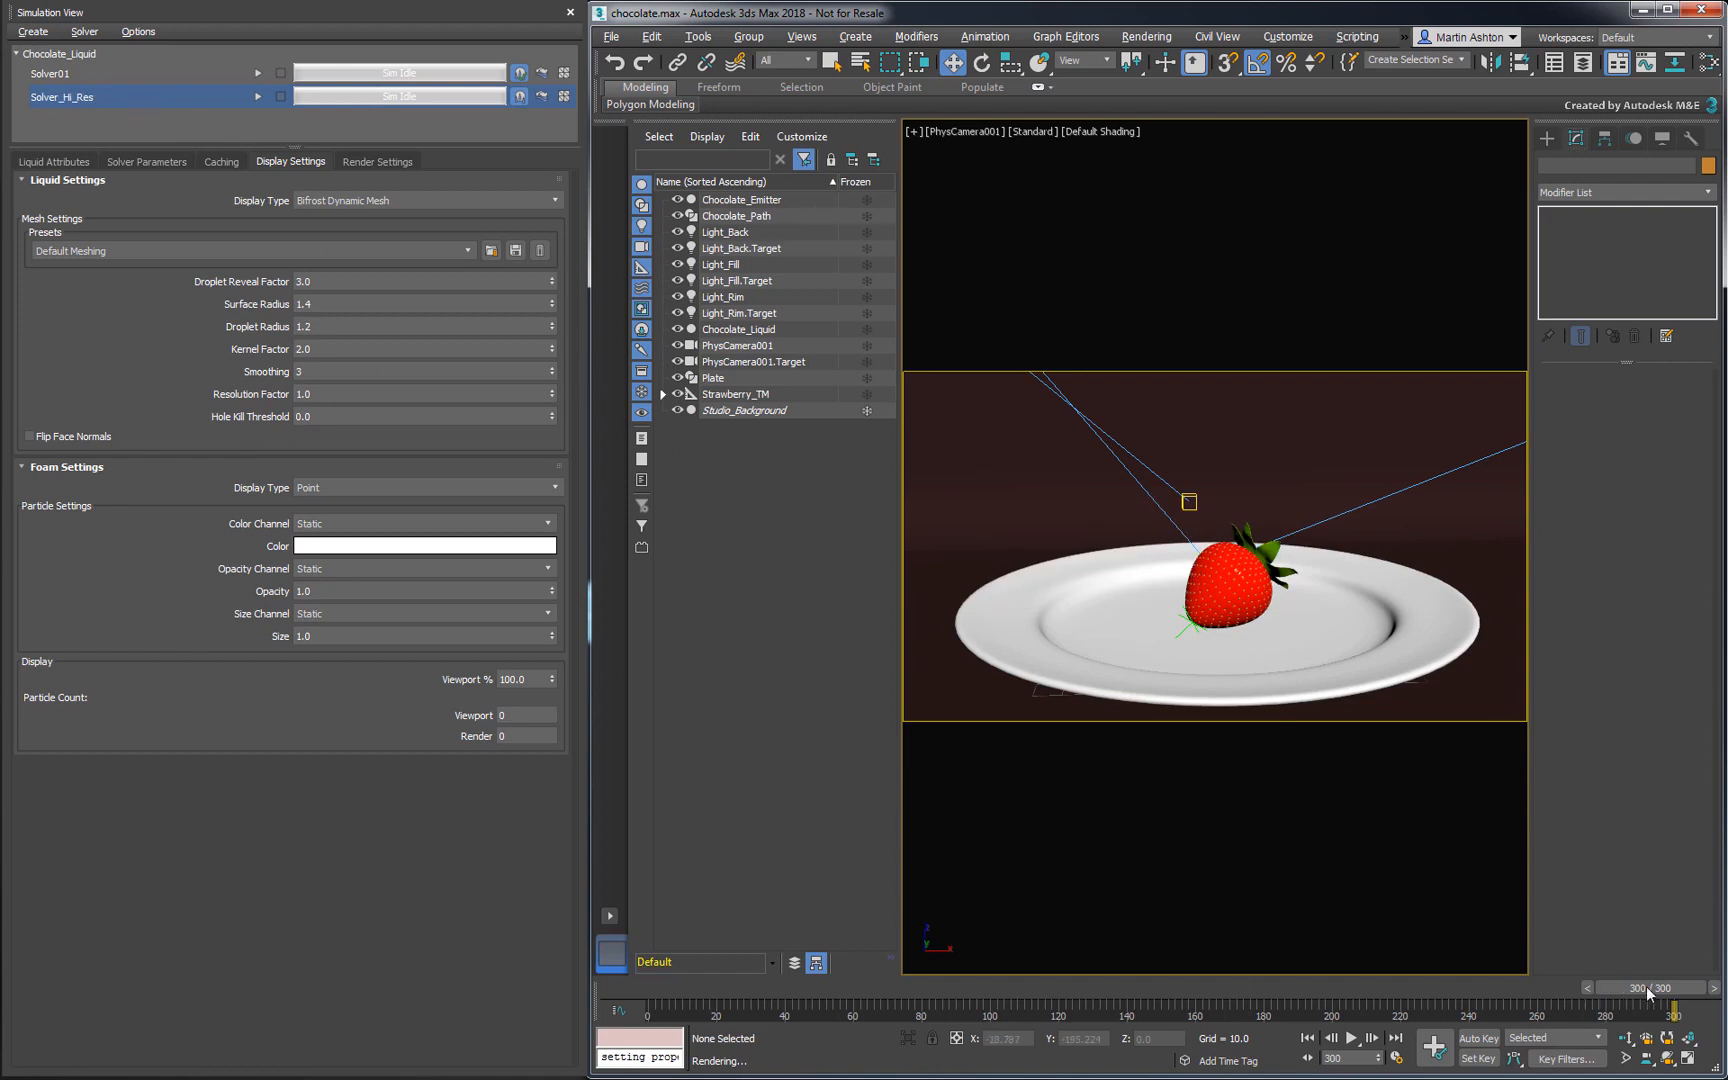
Return to frame 0 and set the master voxel size of Solver_Hi_Res to 0.5
{"action": "left_click_drag", "start_coordinate": [1648, 988], "coordinate": [606, 995]}
{"action": "key", "text": "w"}
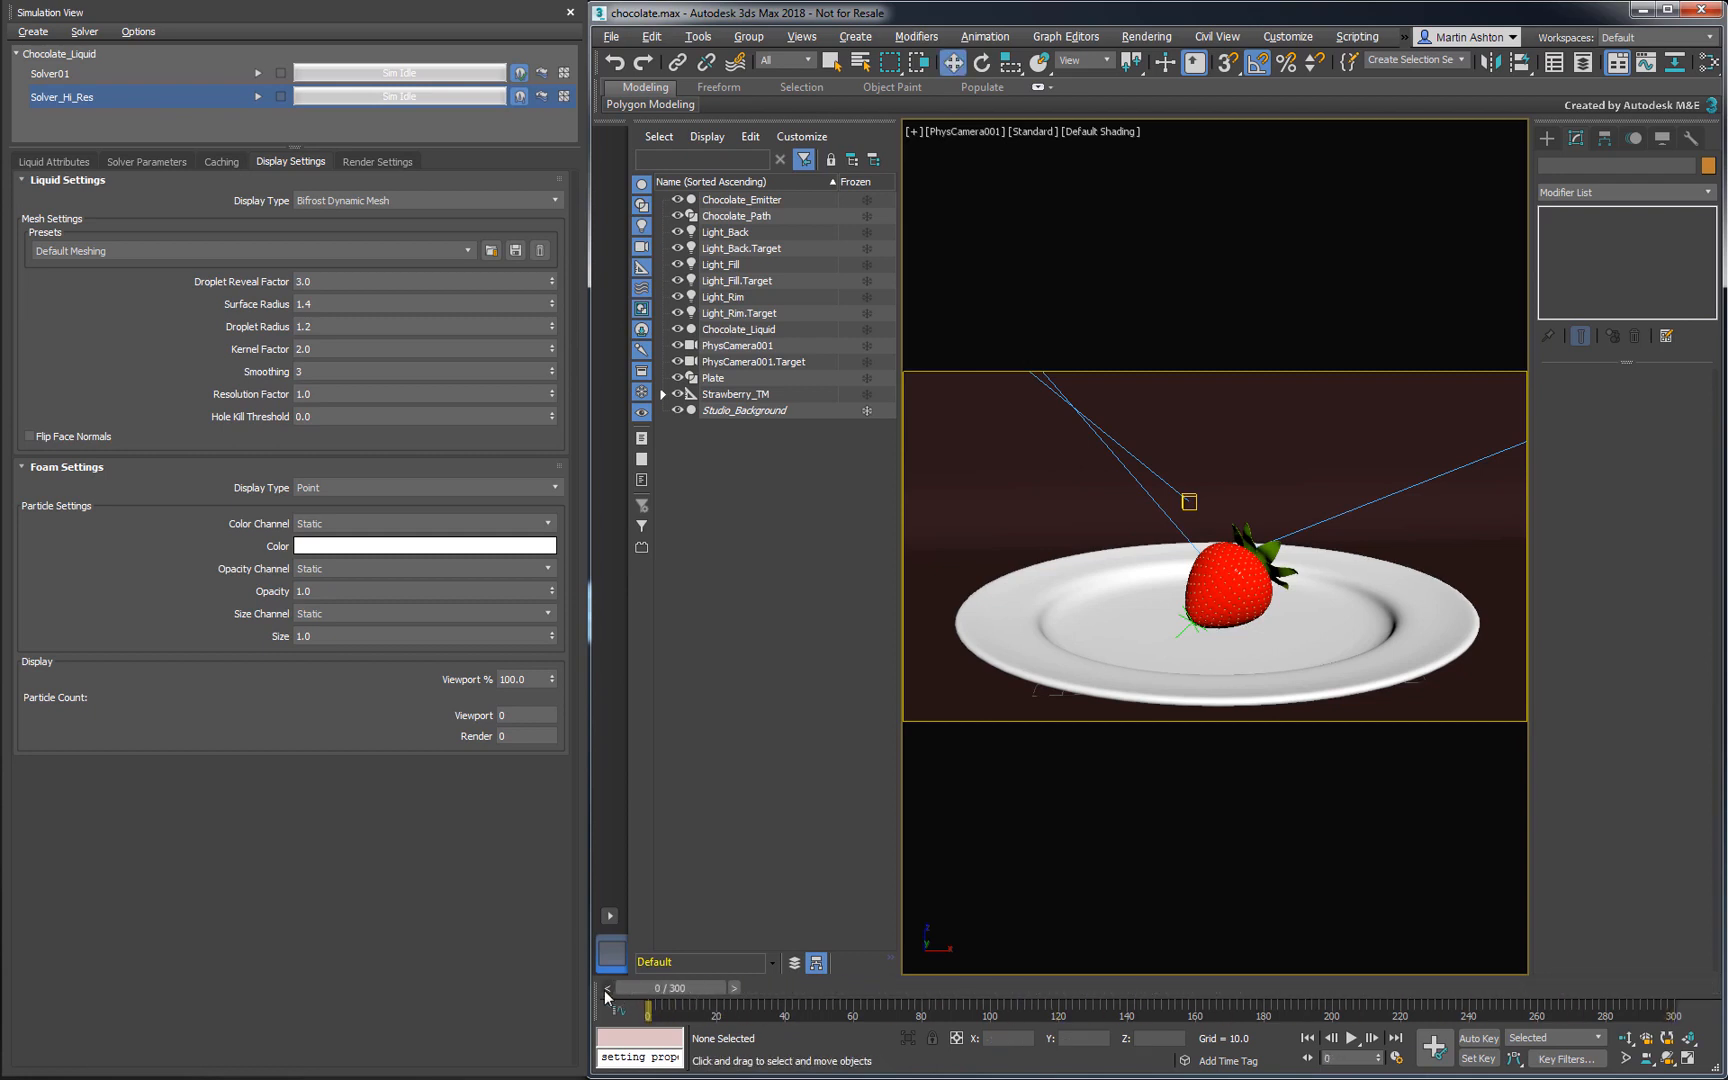
{"action": "left_click", "coordinate": [160, 162]}
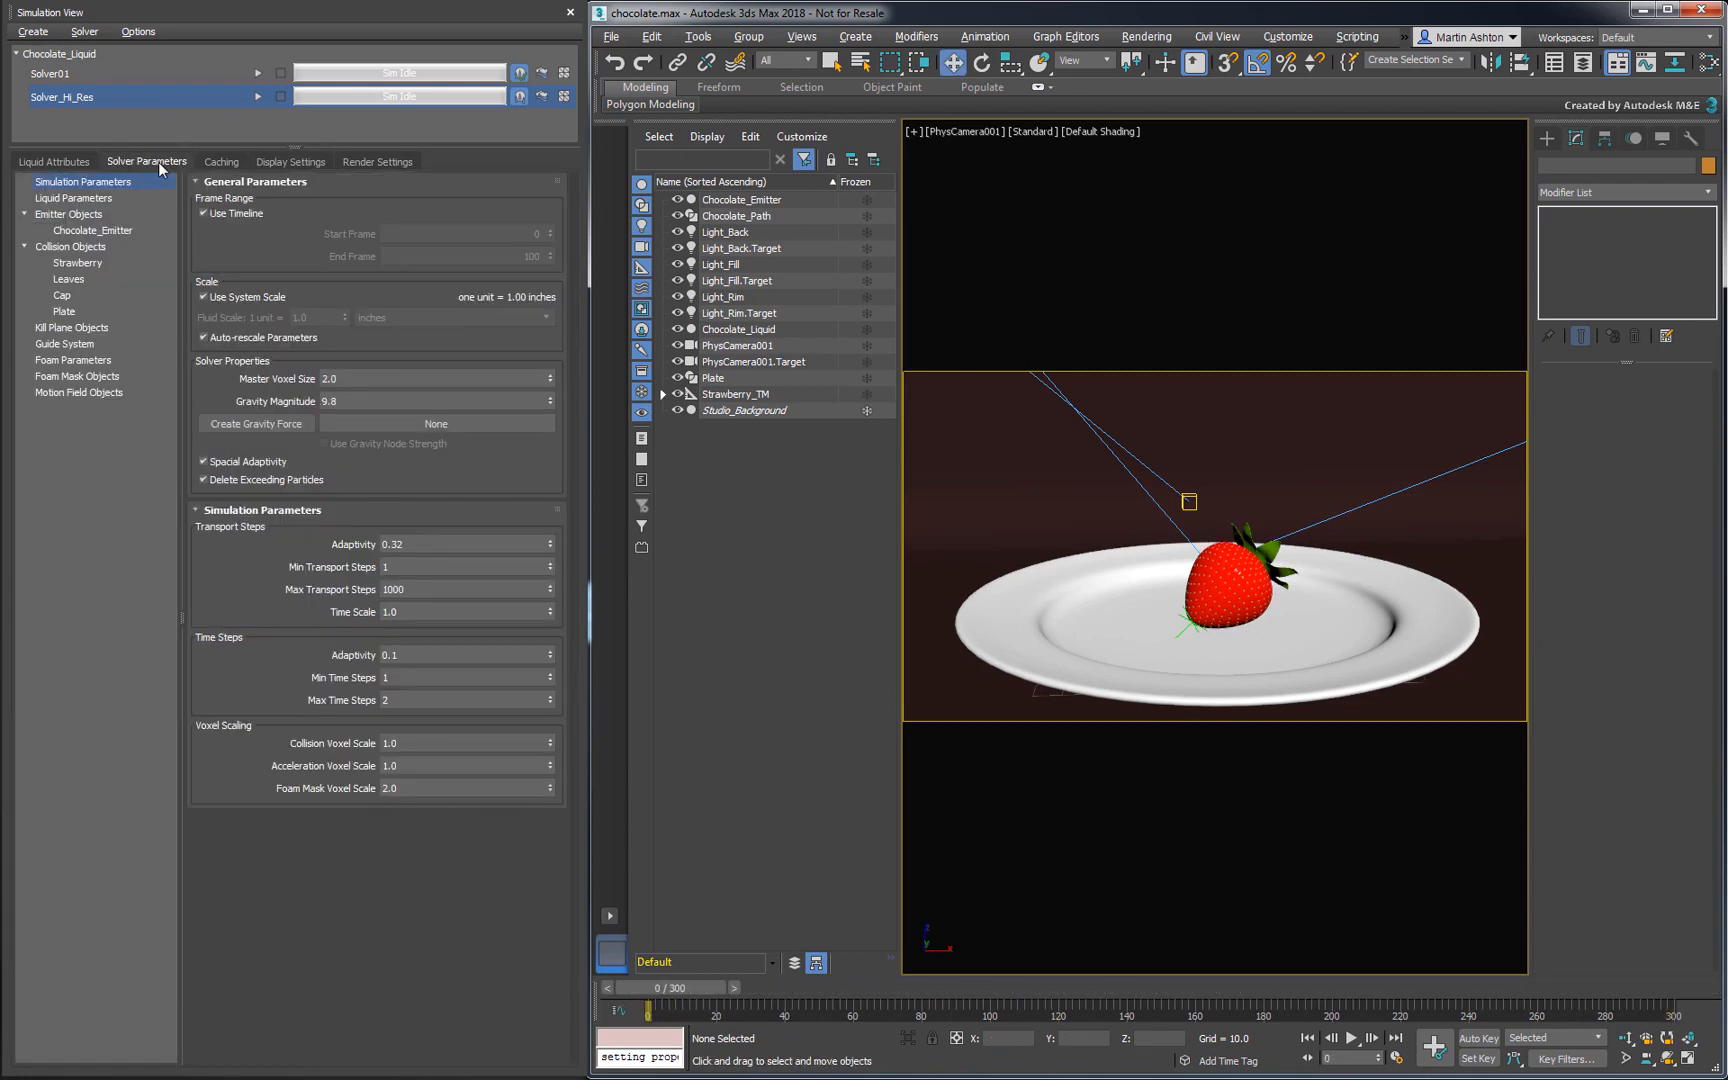
{"action": "double_click", "coordinate": [358, 378]}
{"action": "type", "text": "0.5"}
Set the thickness in the emitter conversion parameters of Solver_Hi_Res to 0
{"action": "left_click", "coordinate": [100, 214]}
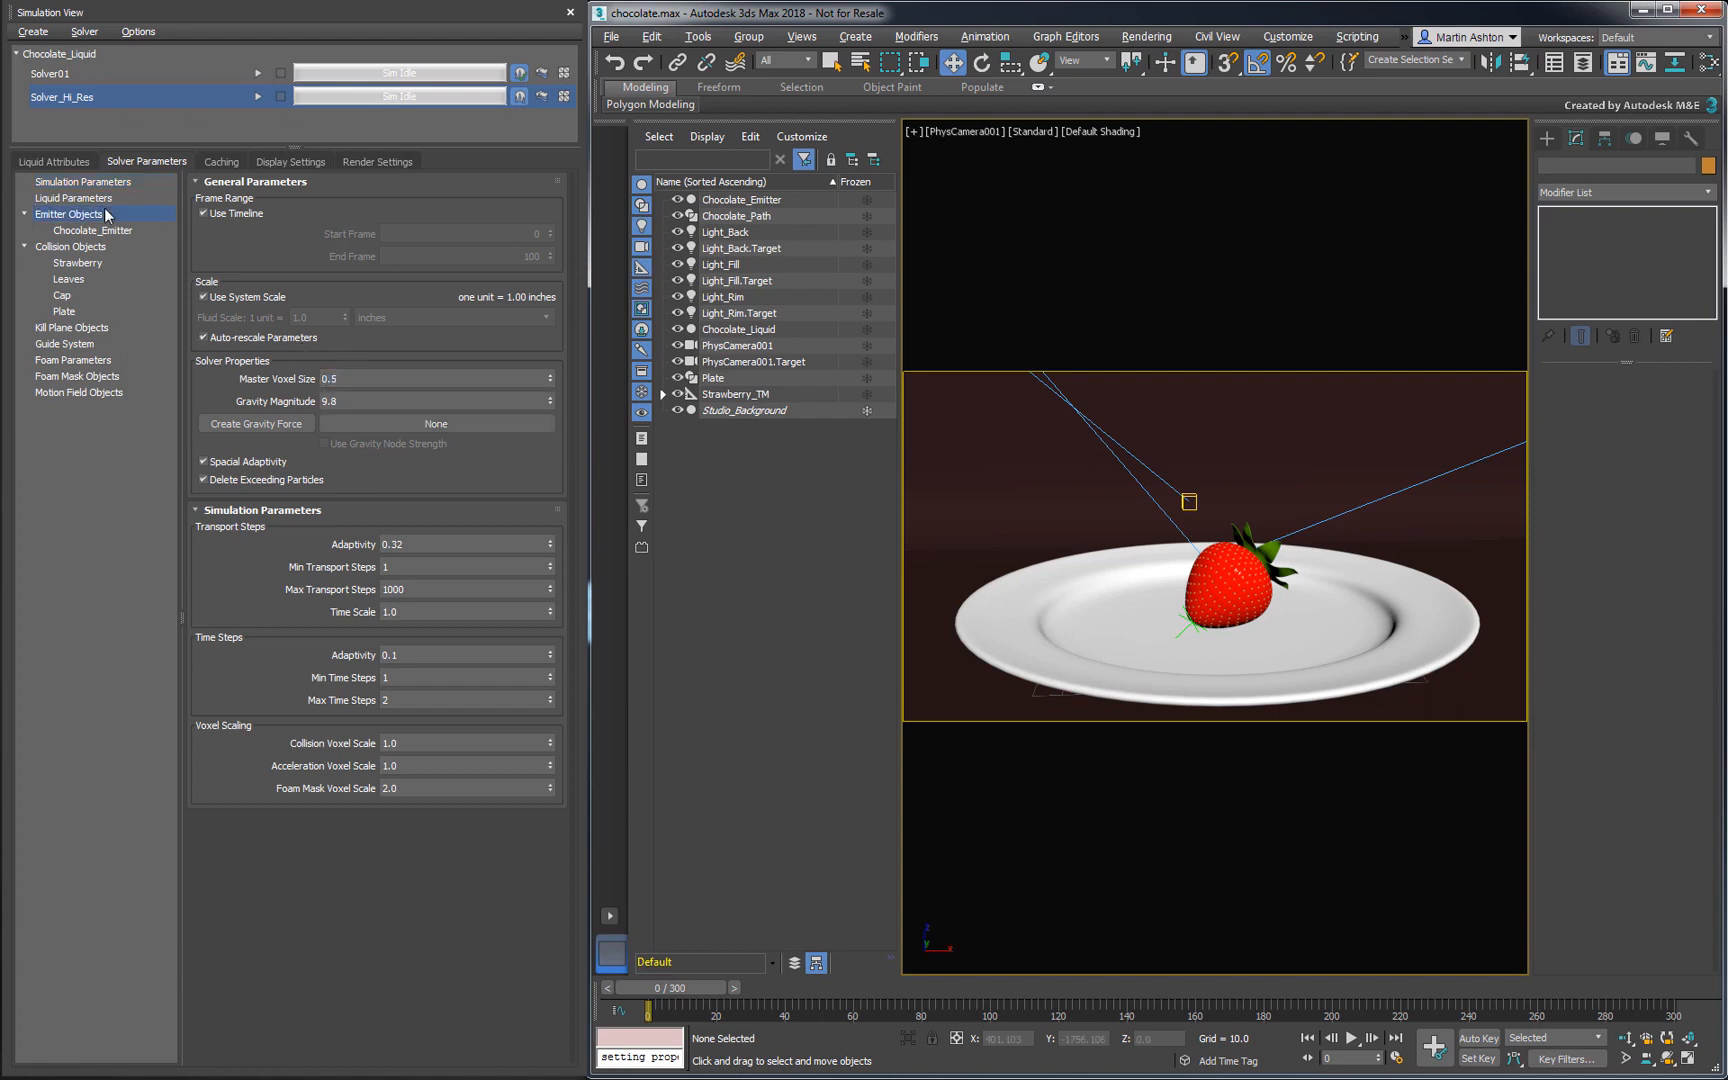
{"action": "double_click", "coordinate": [345, 516]}
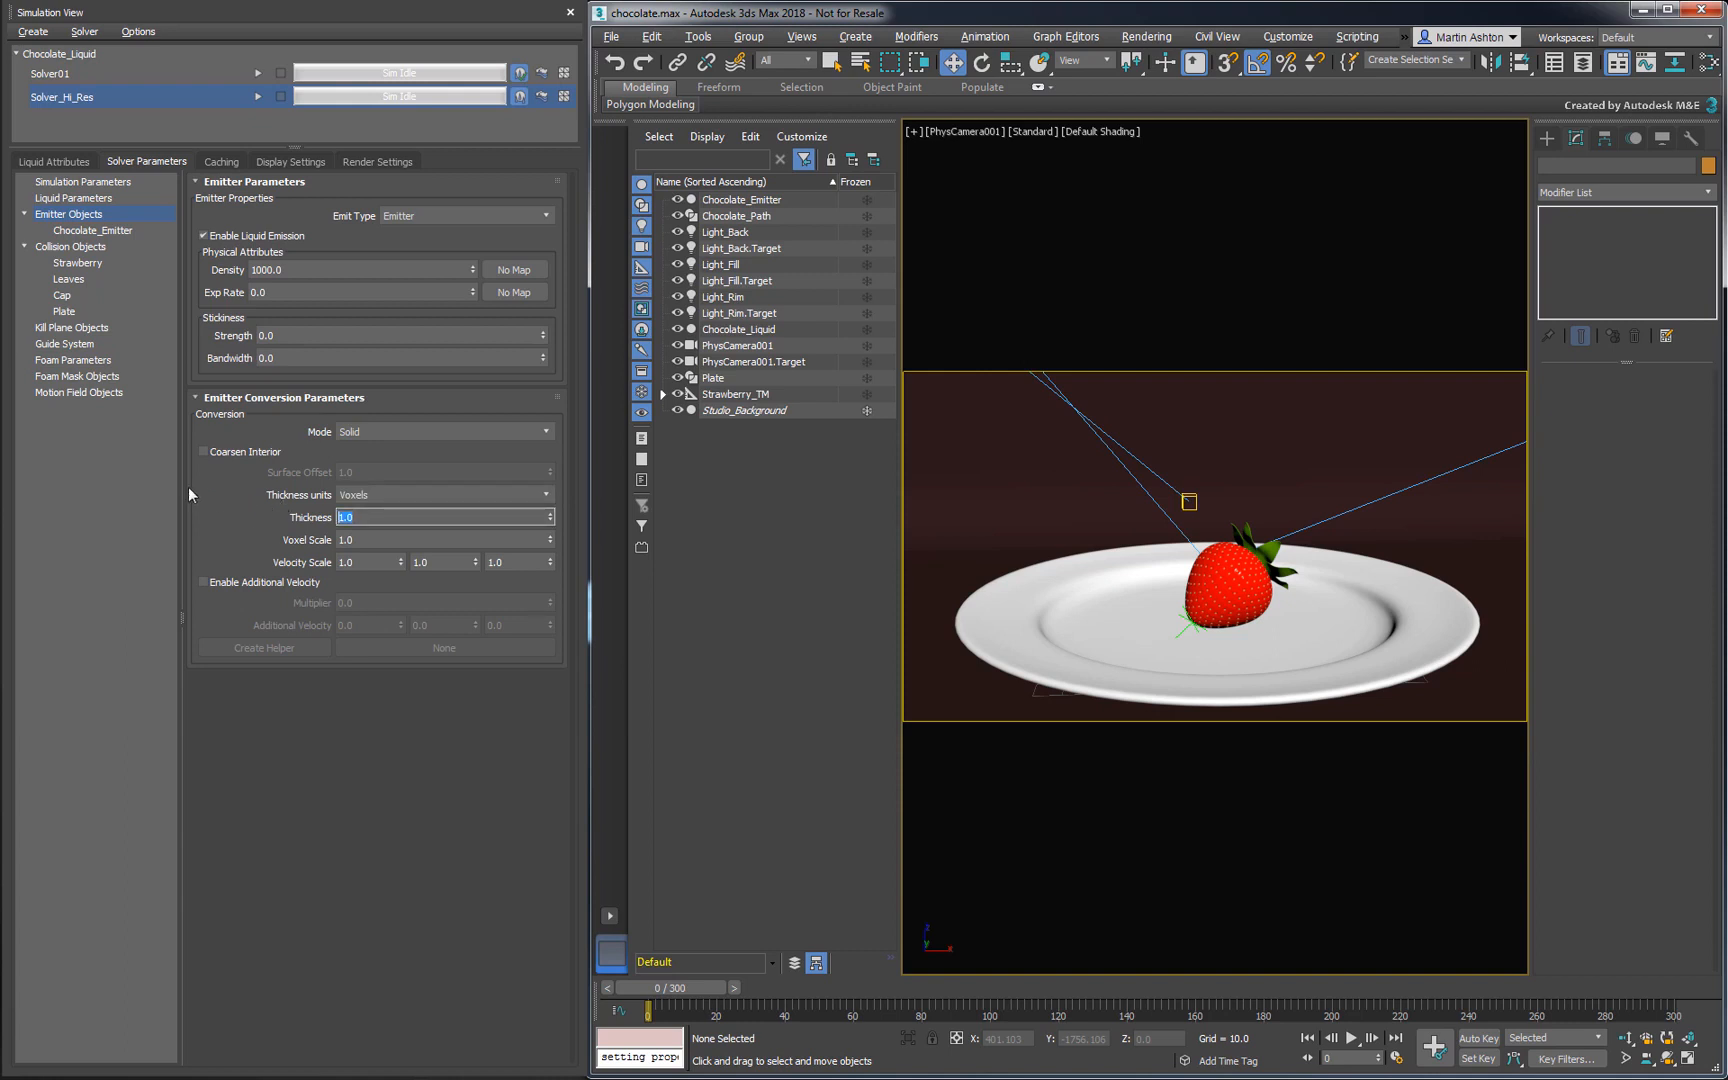
{"action": "type", "text": "0"}
{"action": "key", "text": "Return"}
Try the Plane display type for the Solver_Hi_Res liquid and switch it back to Bifrost Dynamic Mesh
{"action": "left_click", "coordinate": [282, 161]}
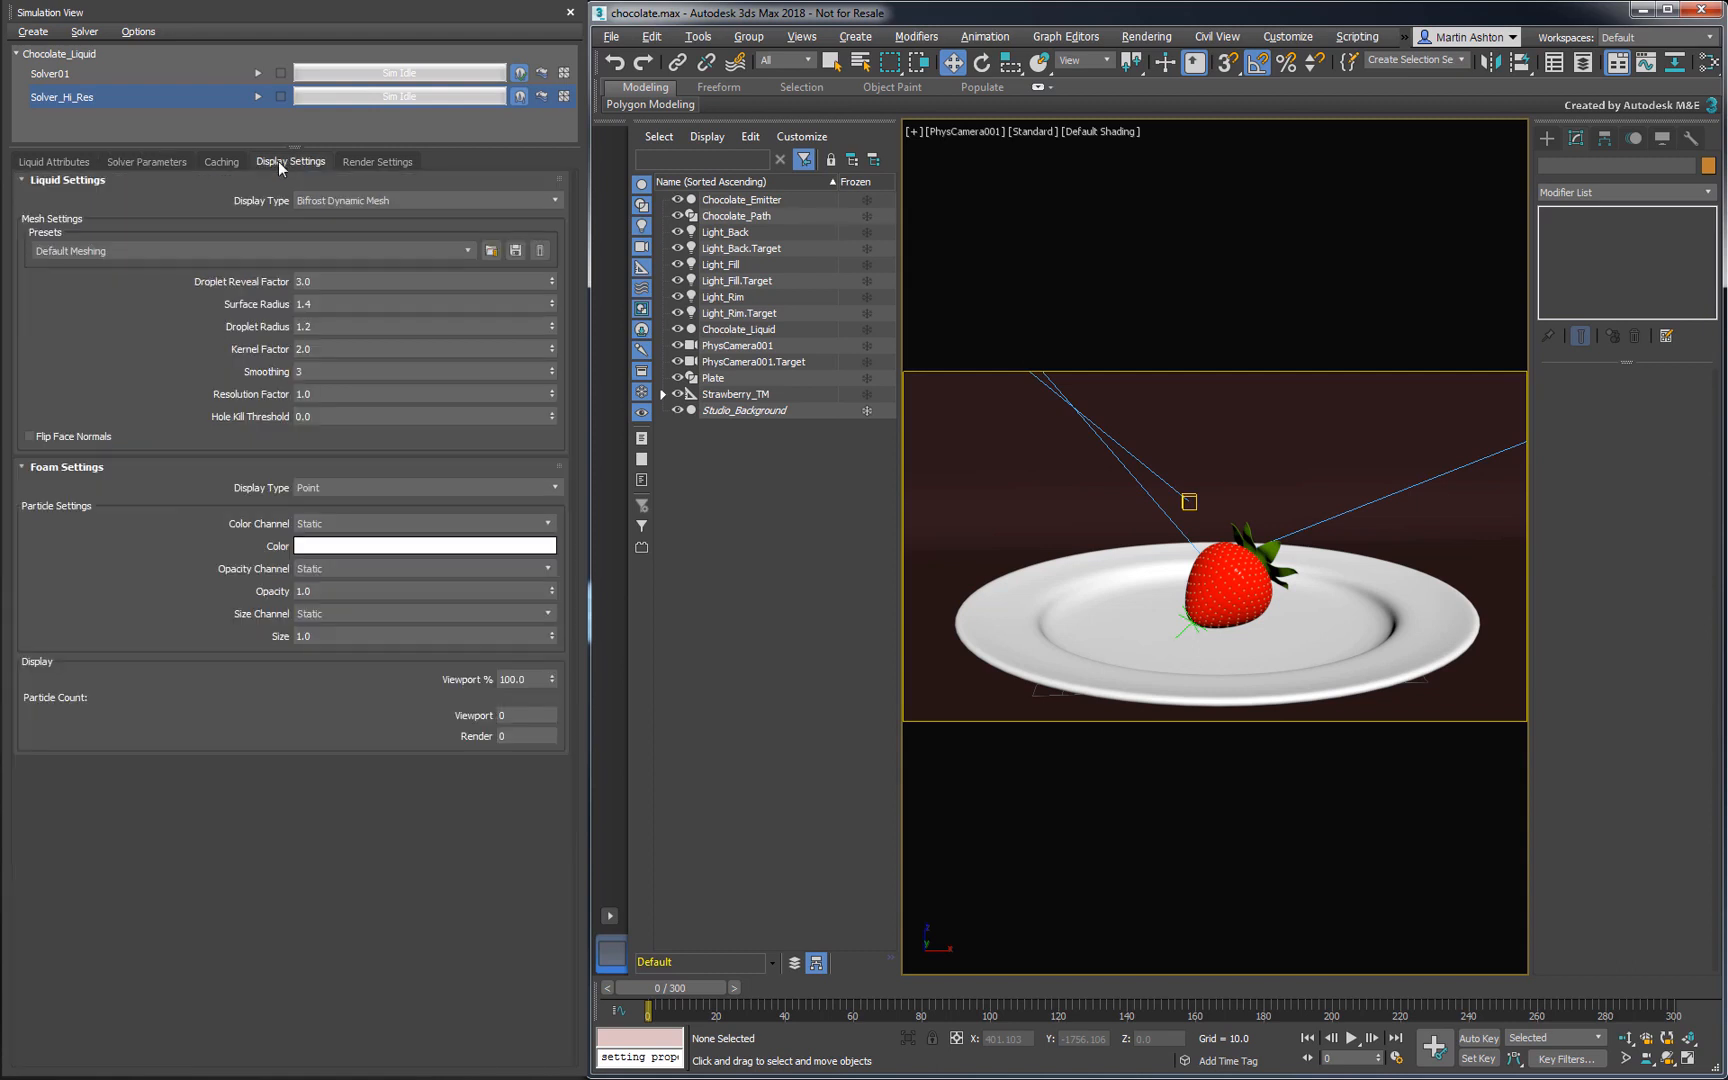
{"action": "left_click", "coordinate": [346, 200]}
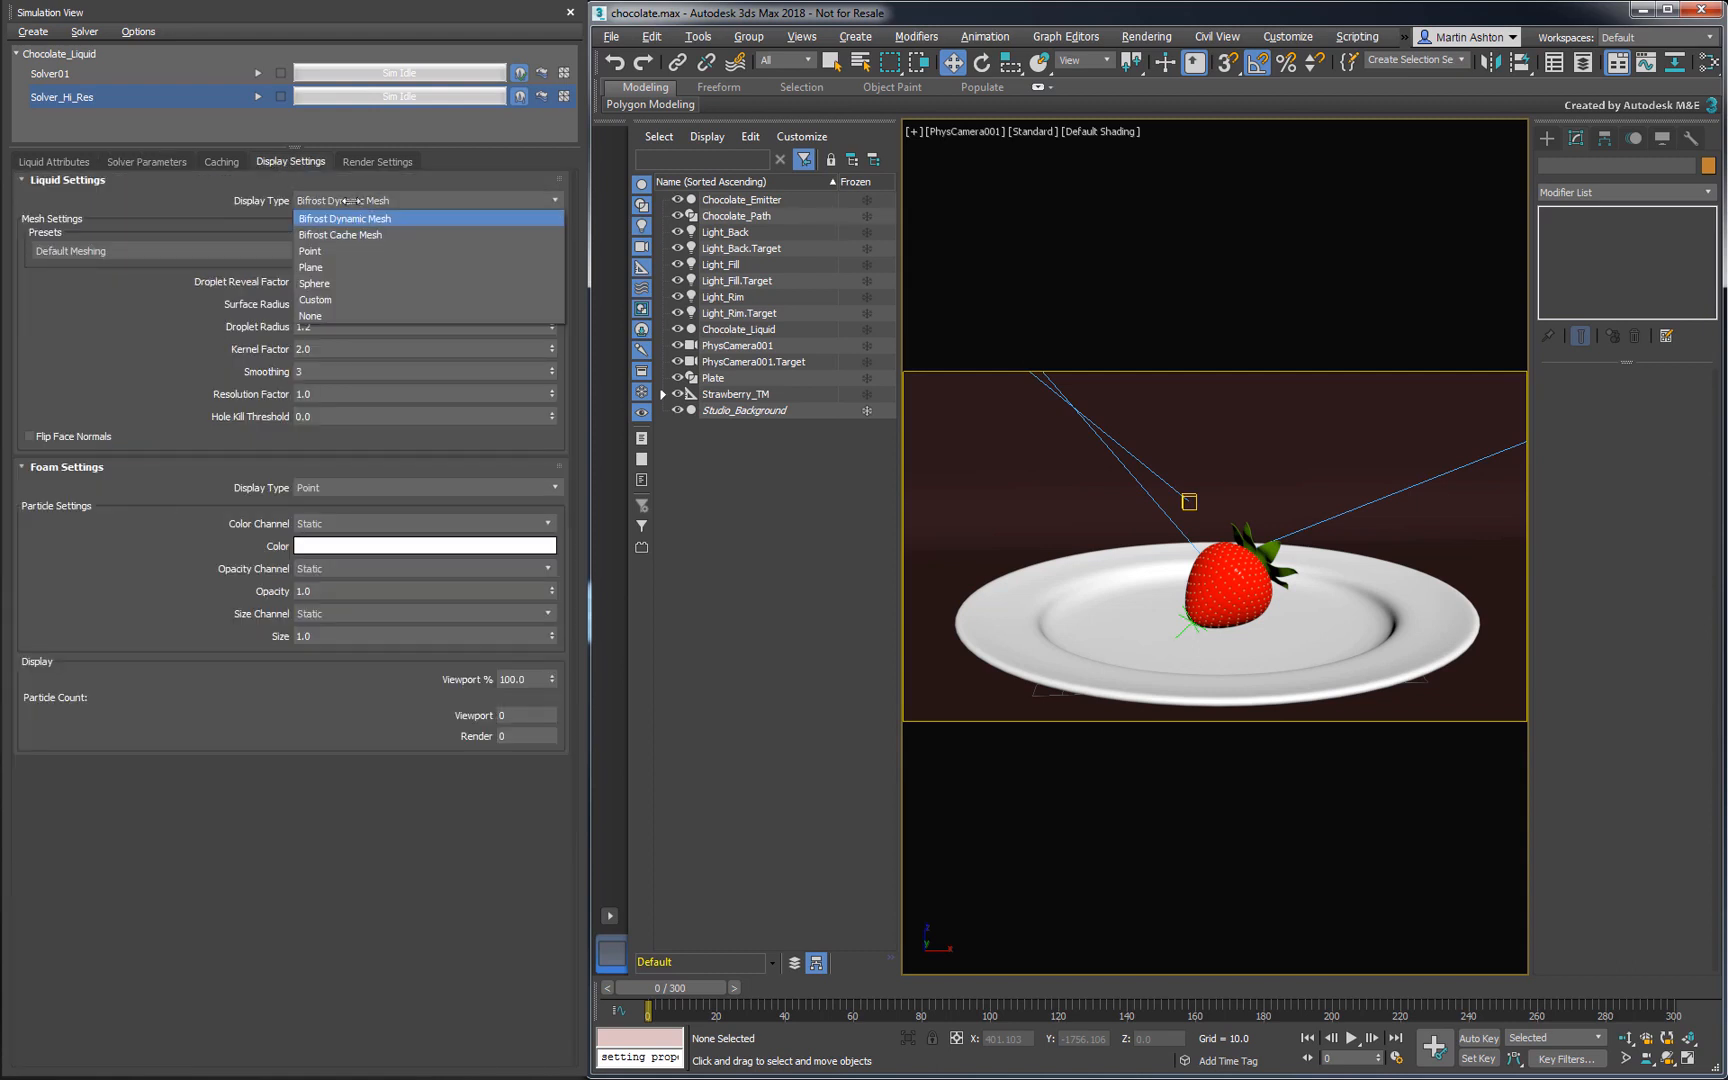
{"action": "left_click", "coordinate": [318, 267]}
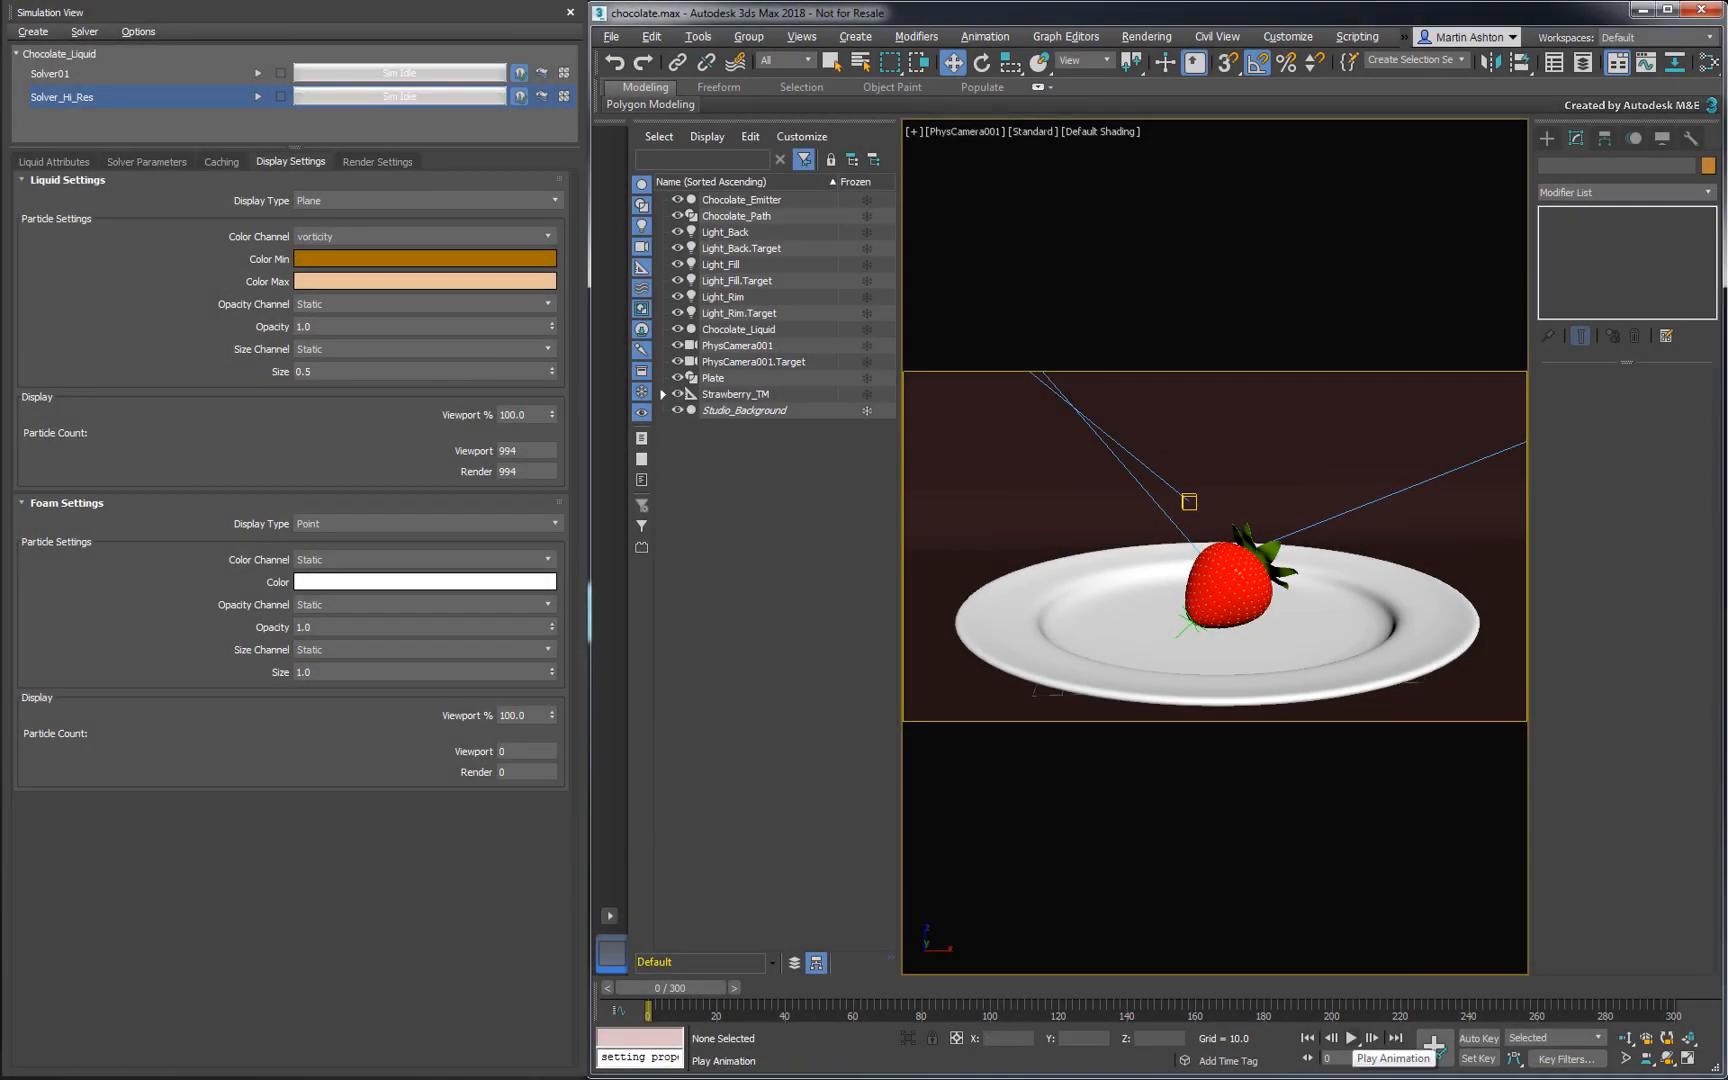
{"action": "left_click", "coordinate": [1351, 1038]}
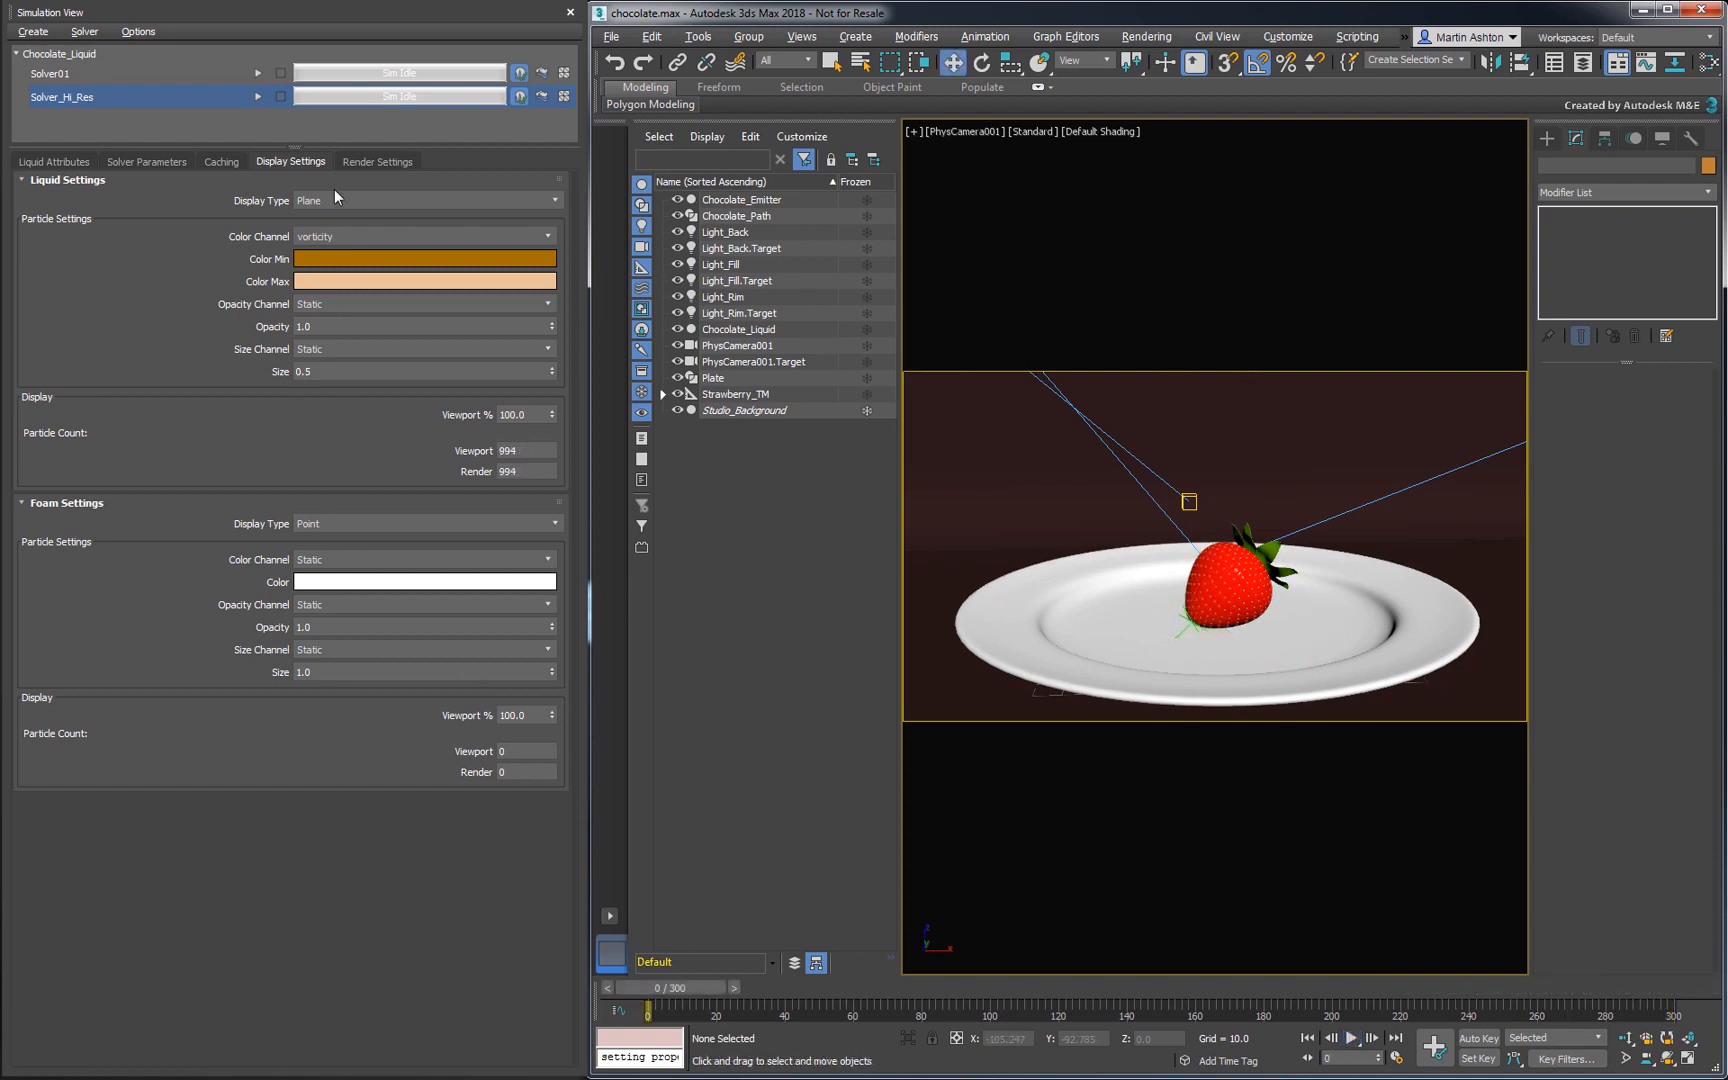
{"action": "left_click", "coordinate": [336, 199]}
{"action": "left_click", "coordinate": [331, 211]}
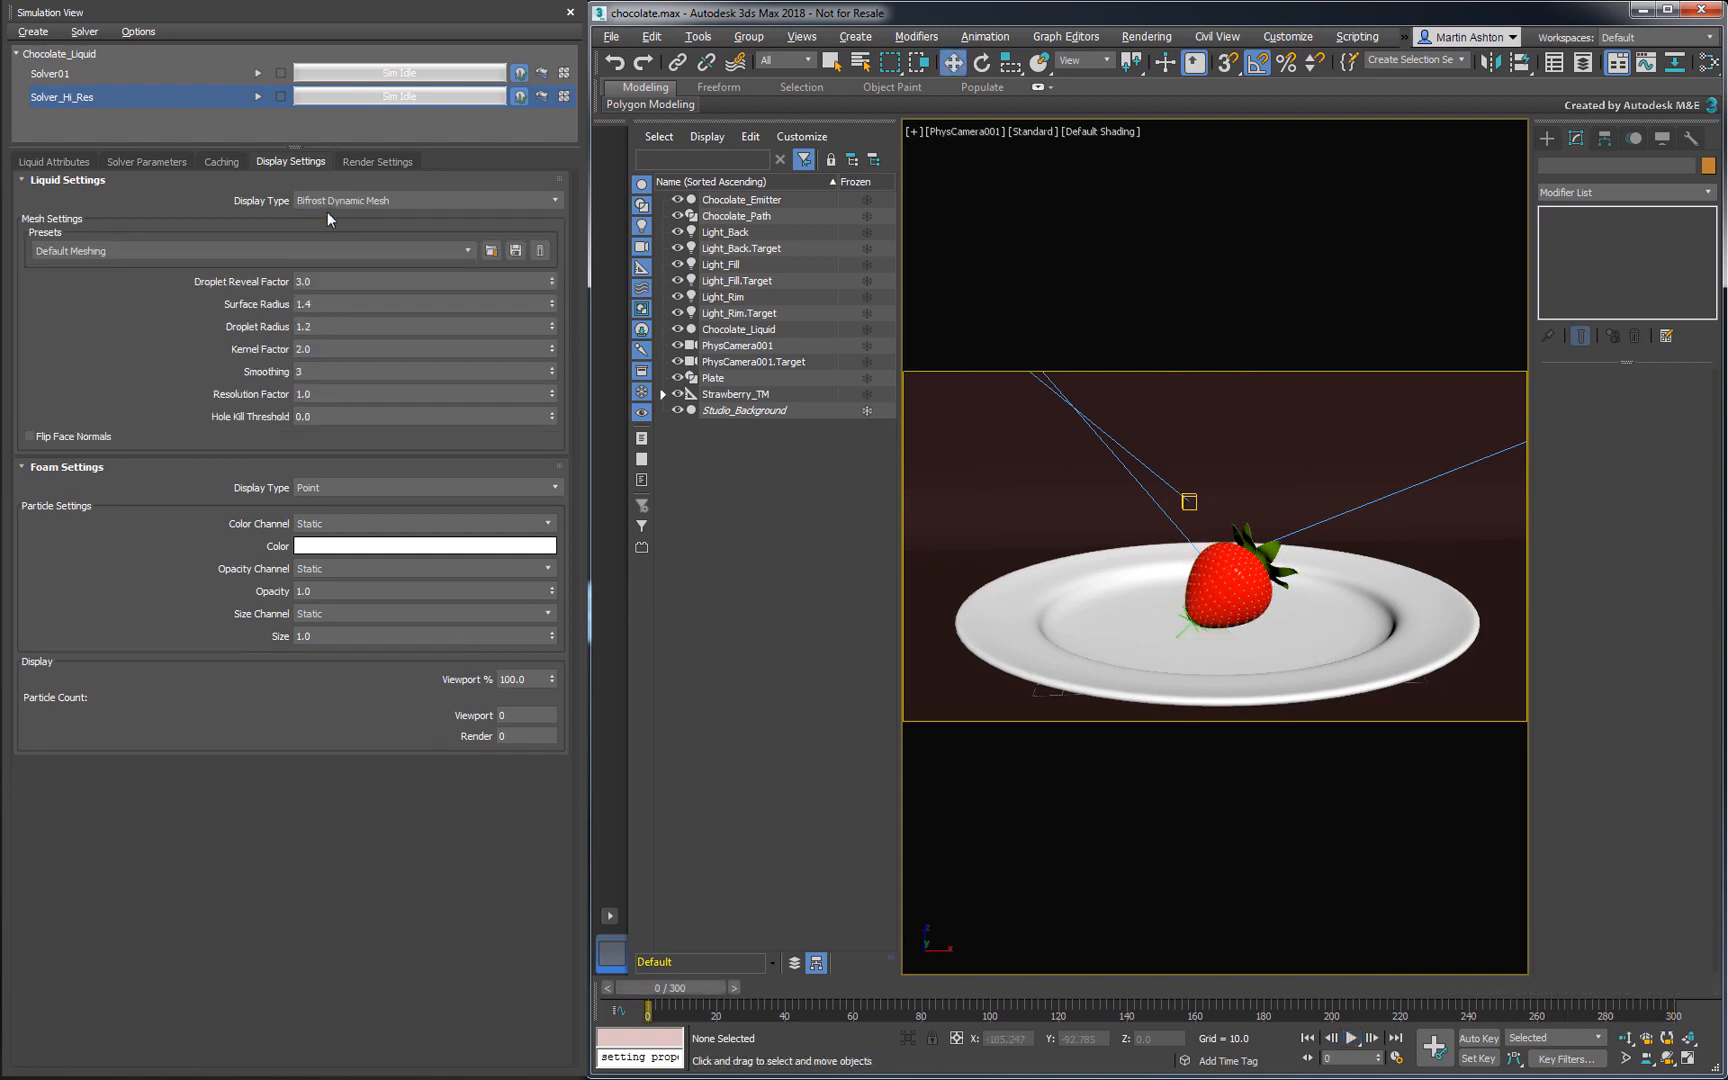
Run the Solver_Hi_Res simulation with its meshing option enabled
{"action": "left_click", "coordinate": [1393, 1040]}
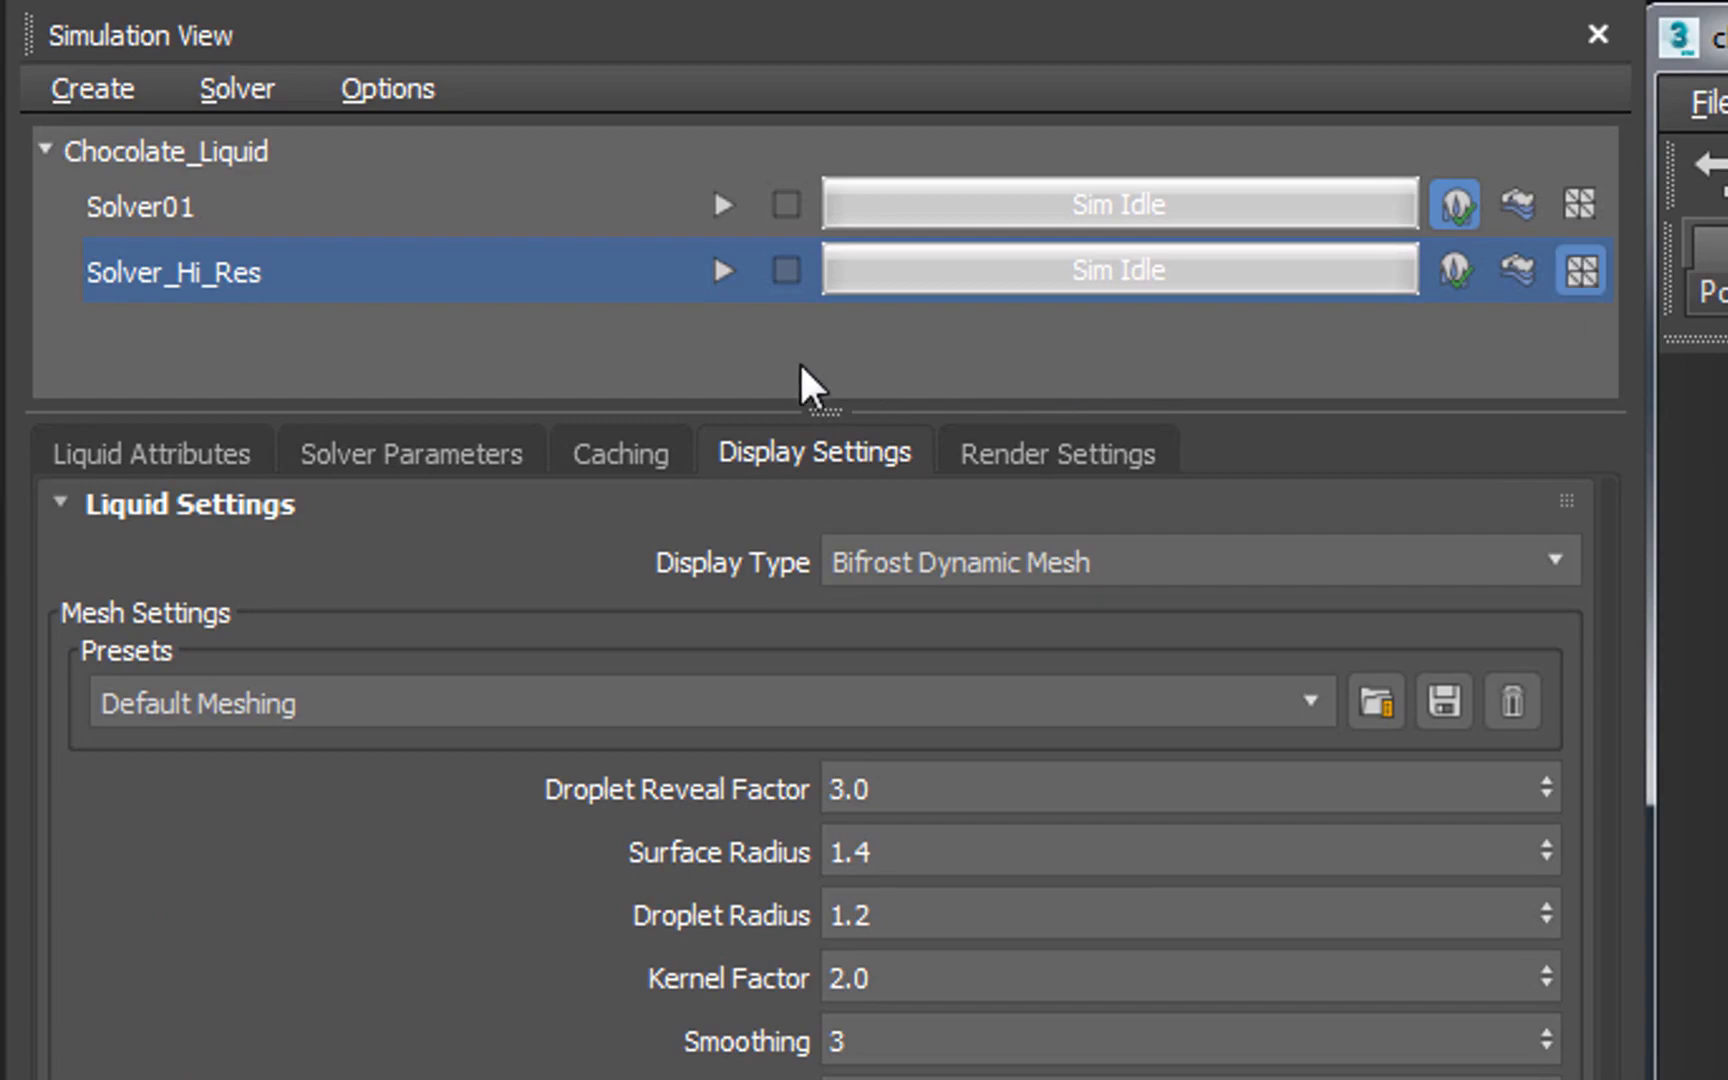
{"action": "left_click", "coordinate": [724, 279]}
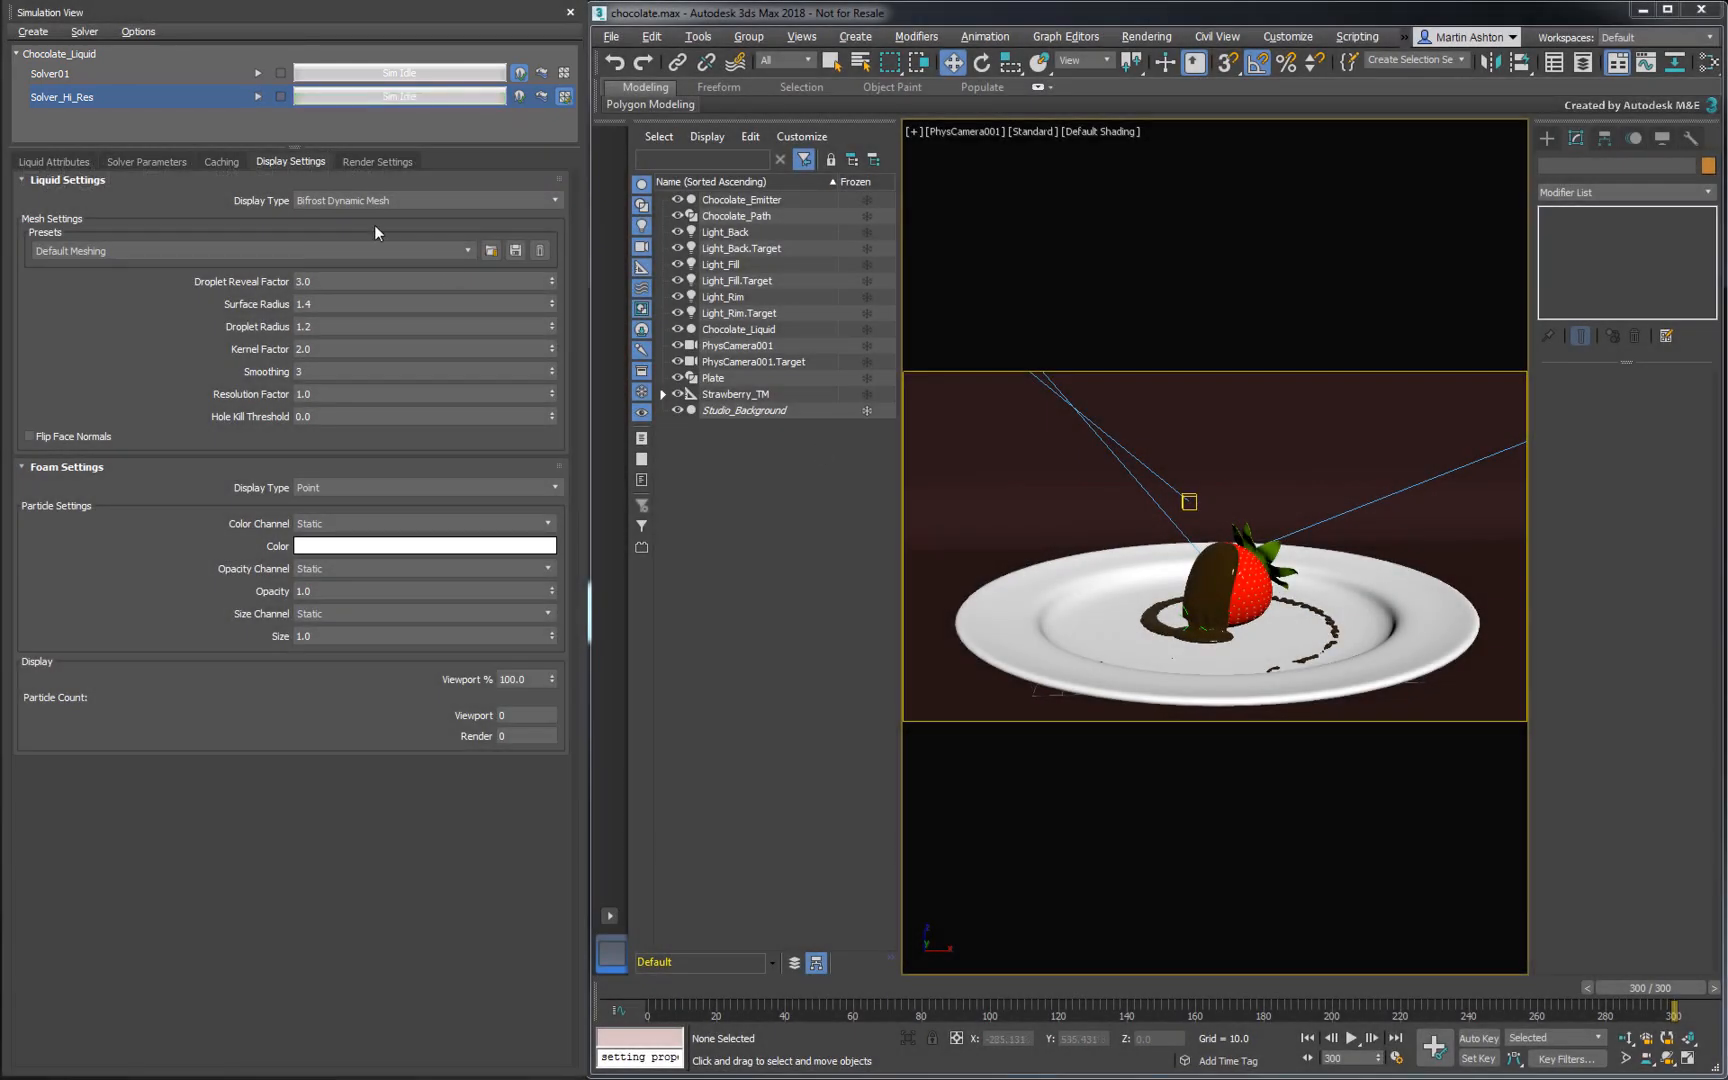
Set the Solver_Hi_Res liquid display type to Bifrost Cache Mesh and play back the animation
{"action": "left_click", "coordinate": [375, 200]}
{"action": "left_click", "coordinate": [341, 240]}
{"action": "left_click", "coordinate": [1351, 1038]}
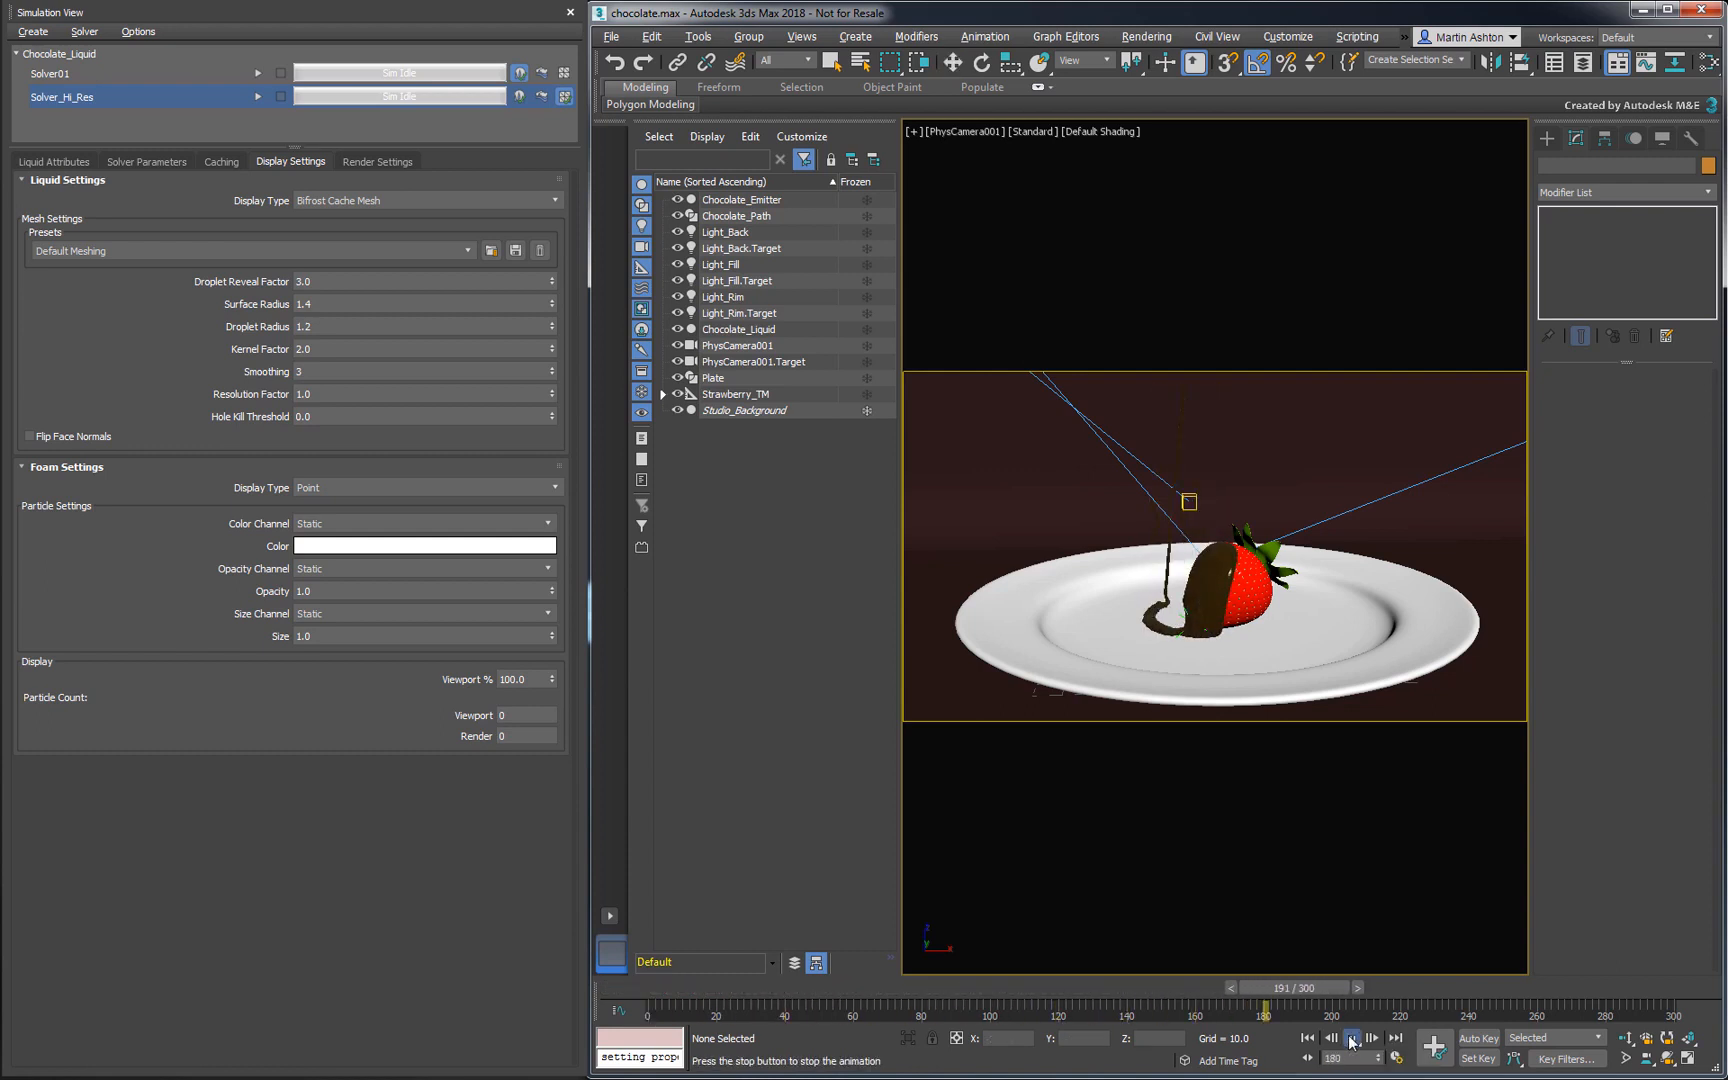
{"action": "left_click", "coordinate": [1351, 1038]}
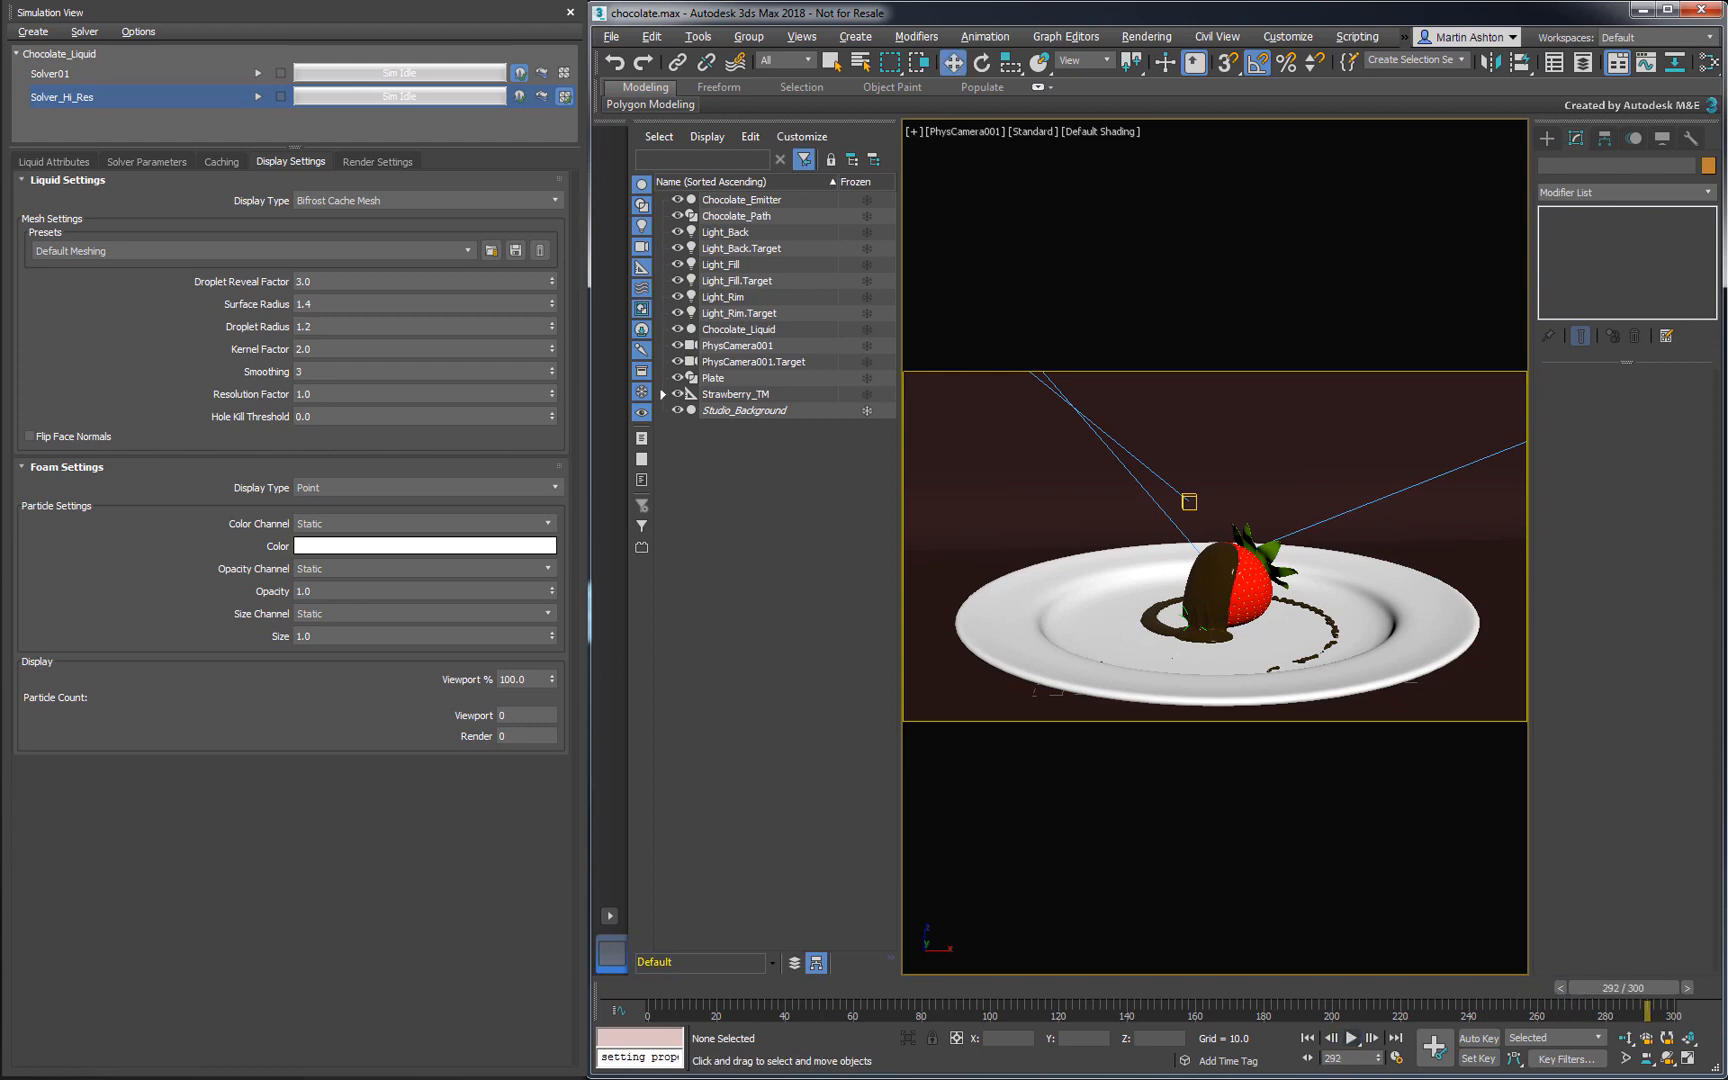
Render the PhysCamera001 view at frame 222 in production mode
{"action": "left_click", "coordinate": [1146, 36]}
{"action": "left_click", "coordinate": [1160, 68]}
{"action": "left_click", "coordinate": [299, 258]}
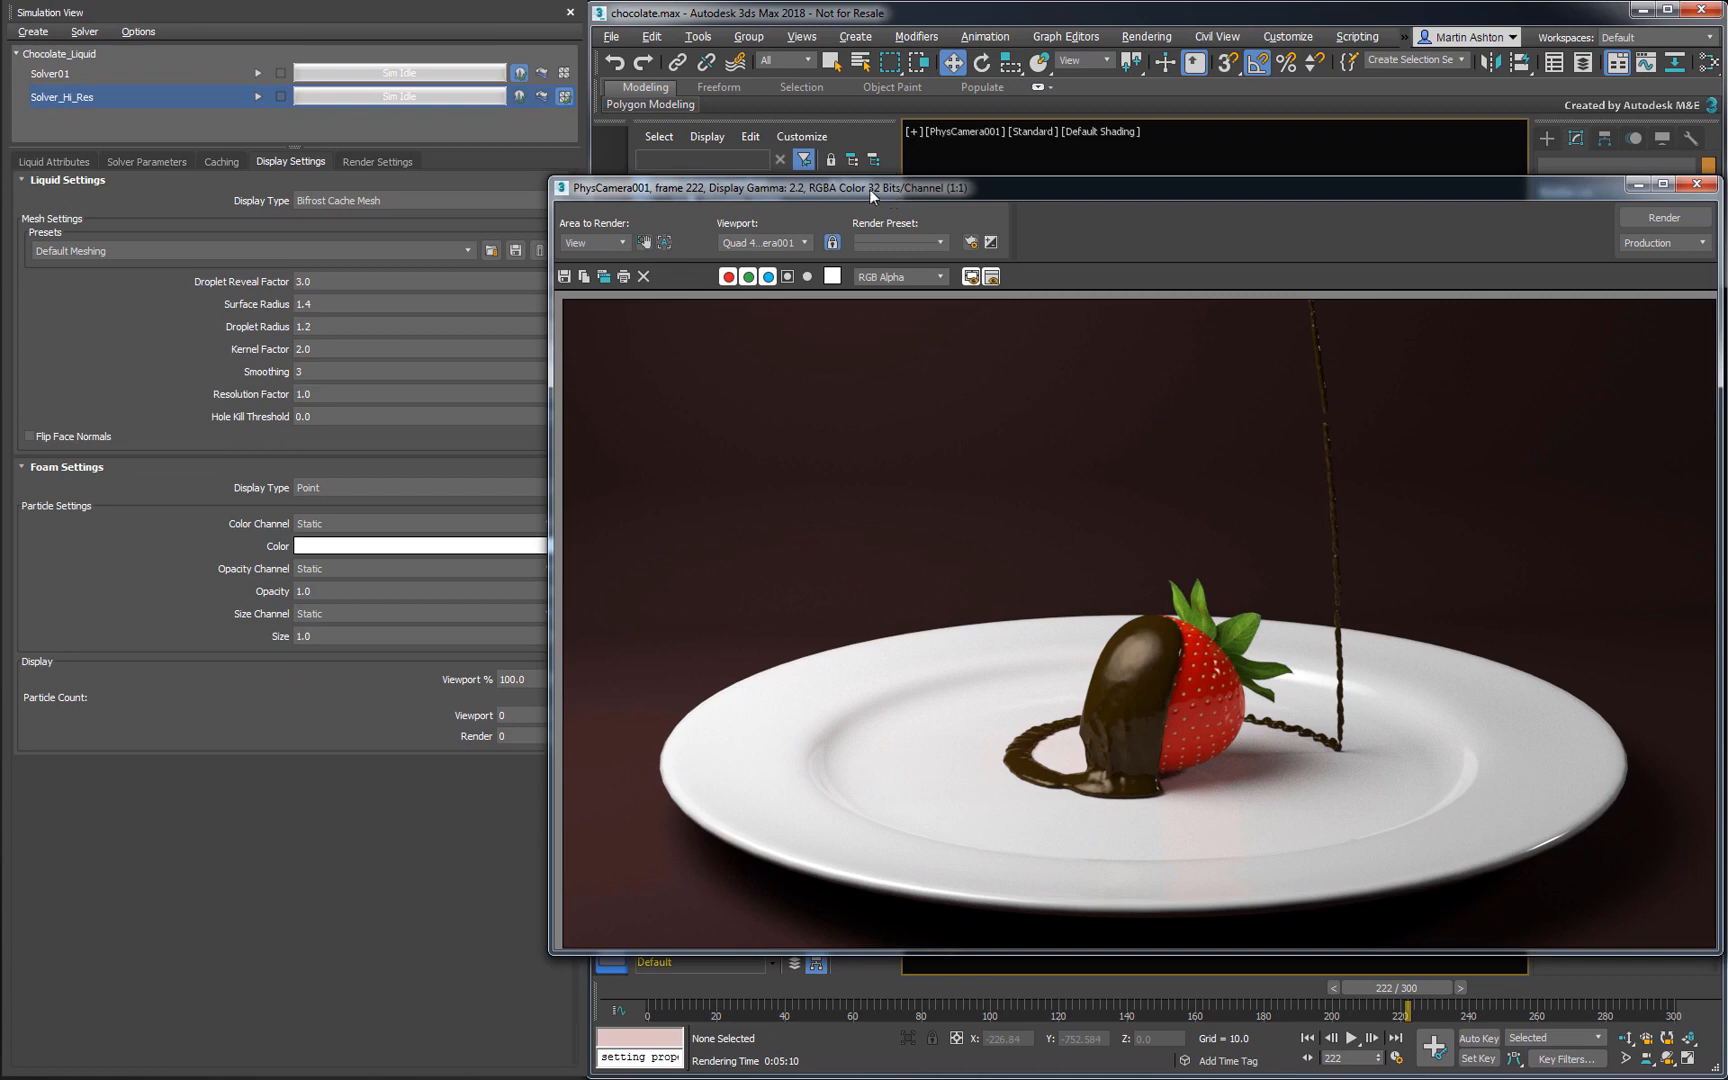
Set the smoothing of the Solver_Hi_Res liquid mesh to 10
{"action": "left_click", "coordinate": [344, 372]}
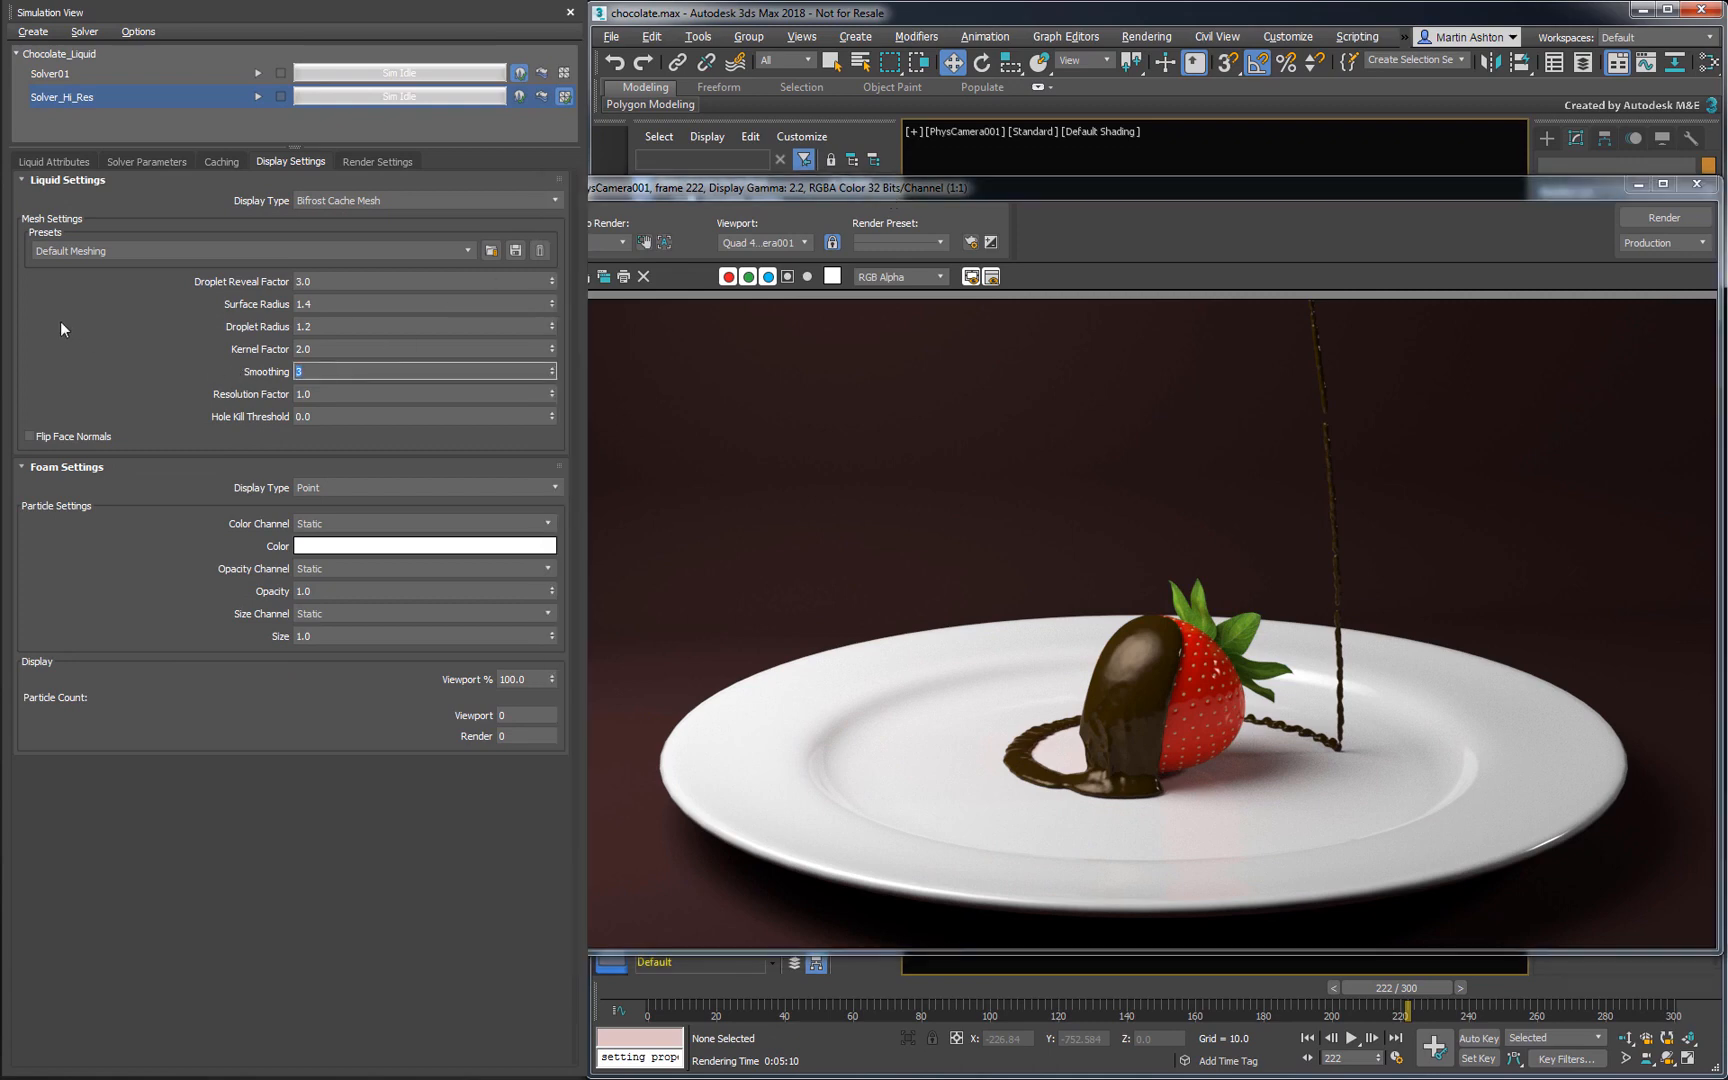
{"action": "type", "text": "10"}
{"action": "key", "text": "Return"}
Rerun Solver_Hi_Res with the new mesh smoothing and render frame 222 again
{"action": "left_click", "coordinate": [258, 97]}
{"action": "left_click", "coordinate": [1284, 558]}
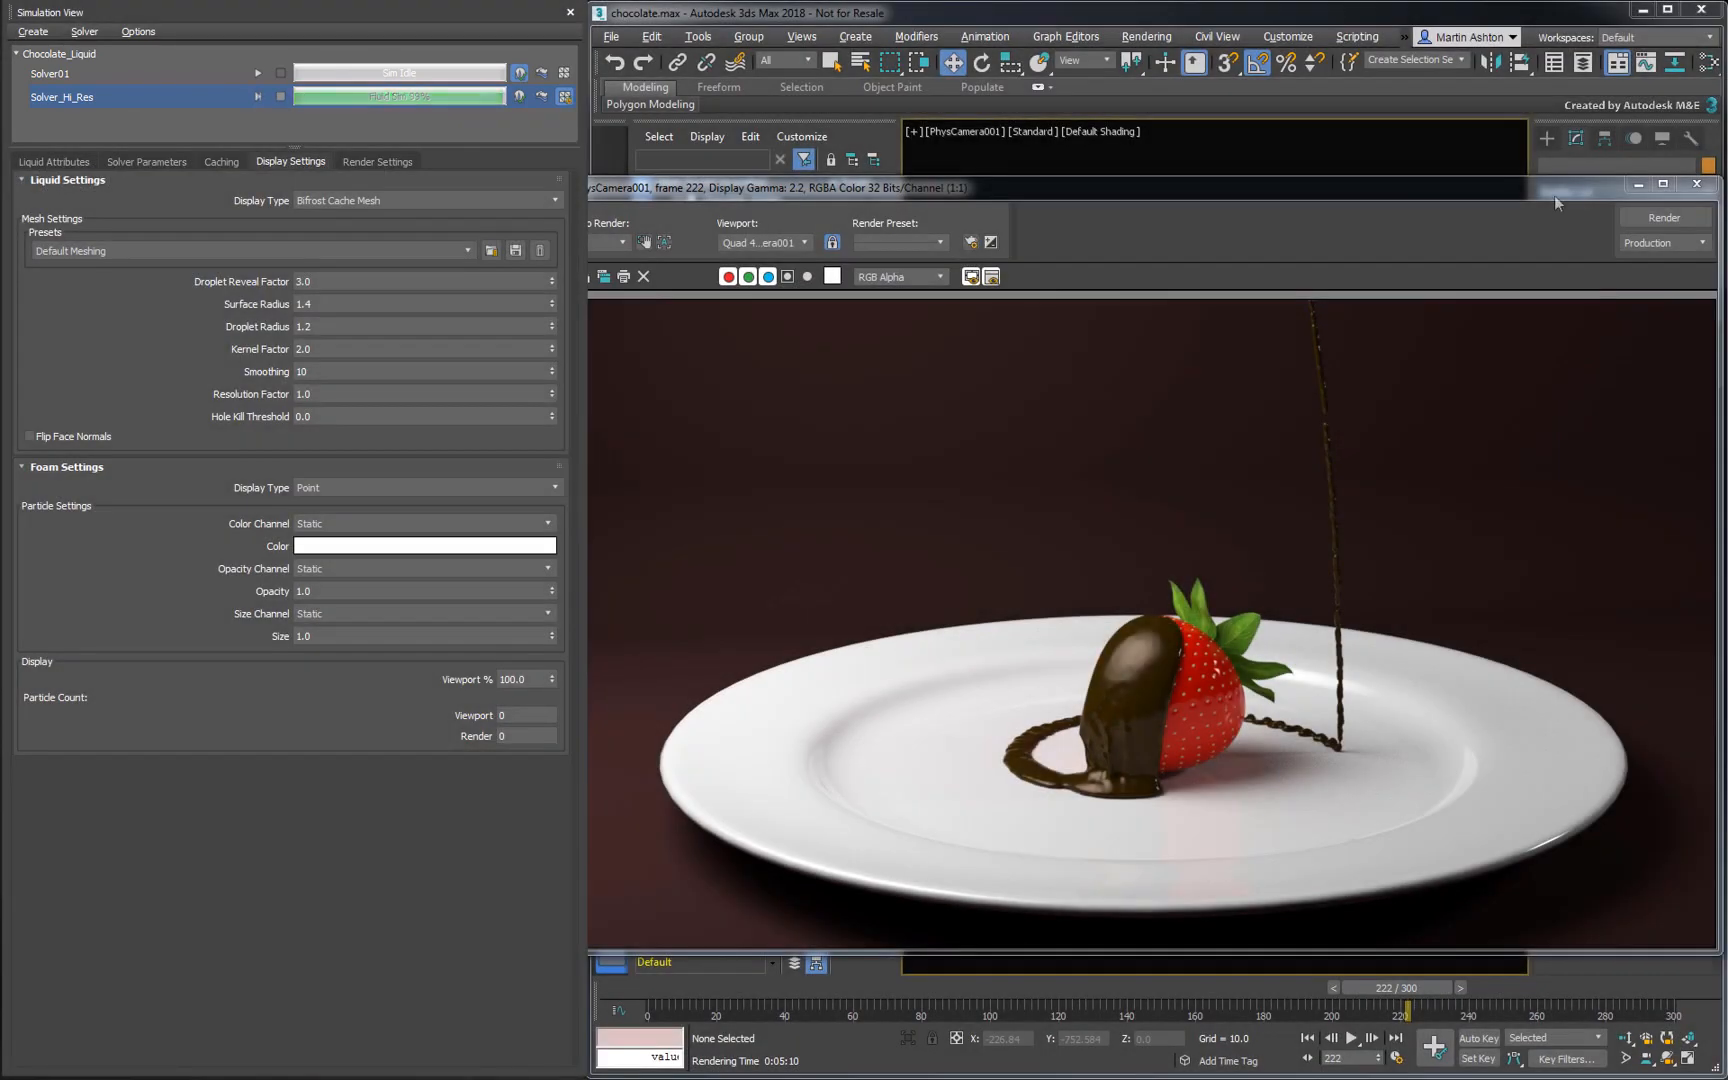
{"action": "left_click", "coordinate": [1662, 217]}
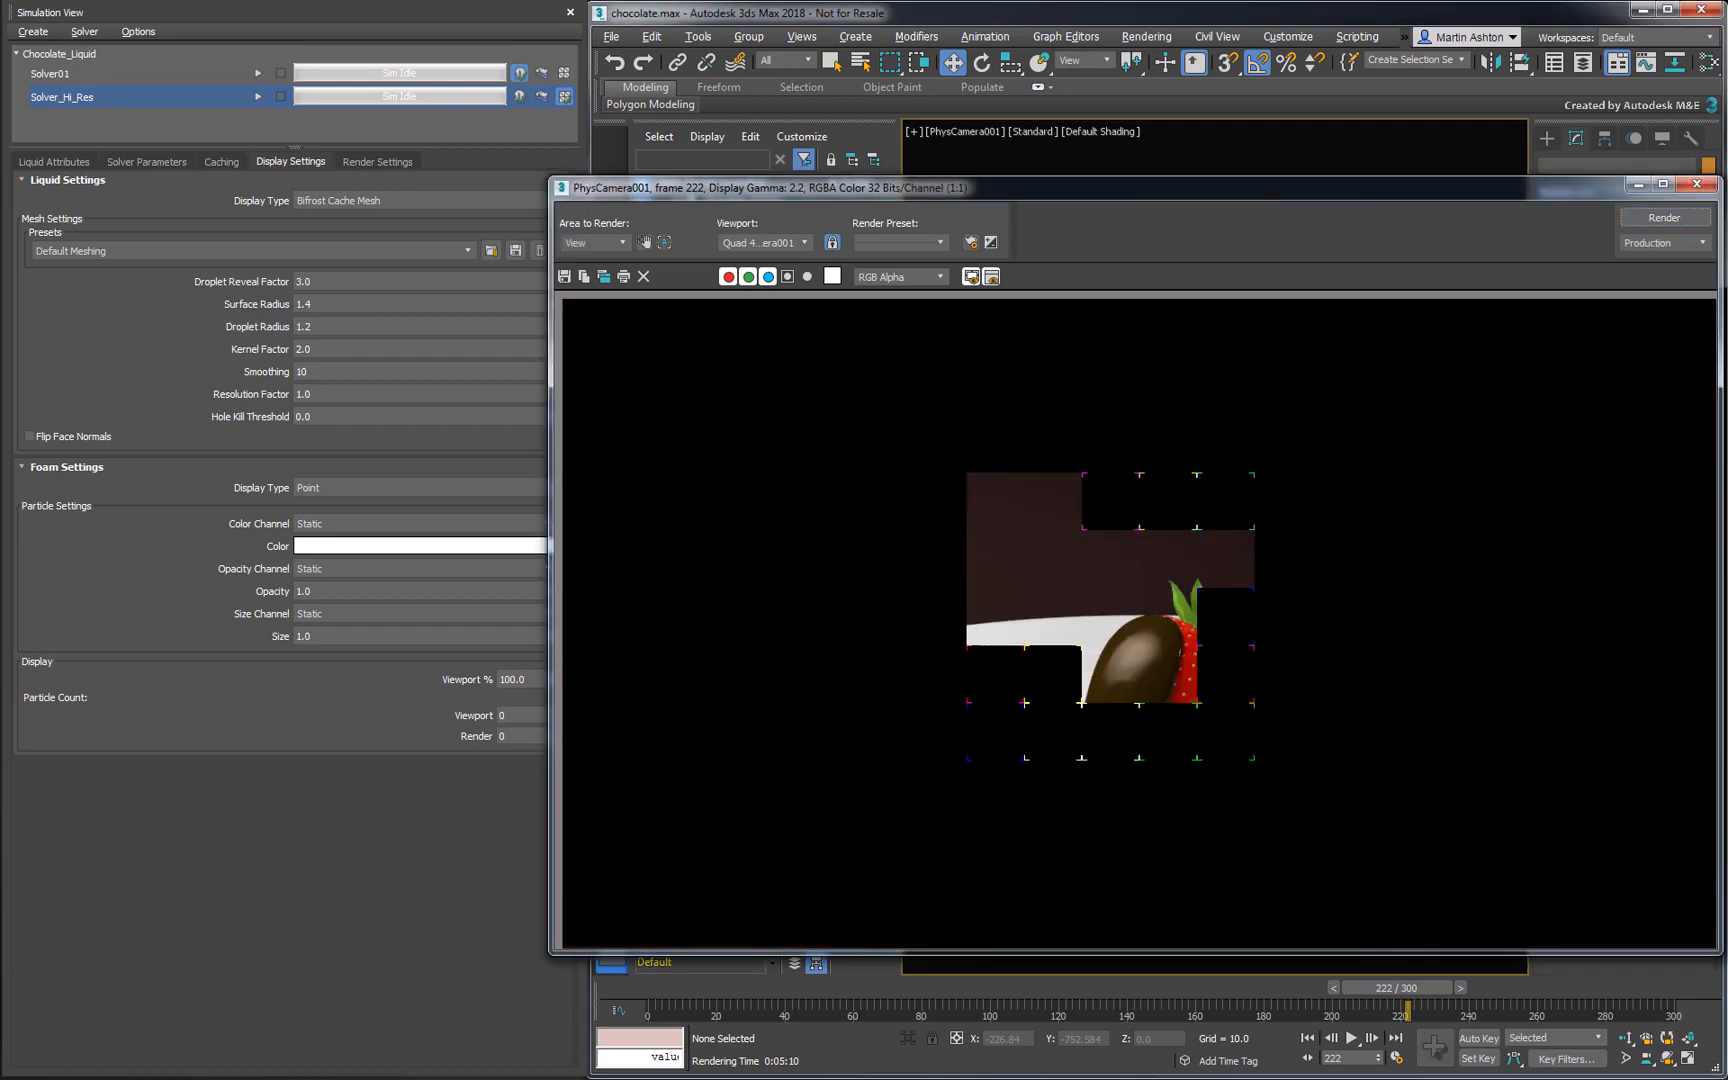